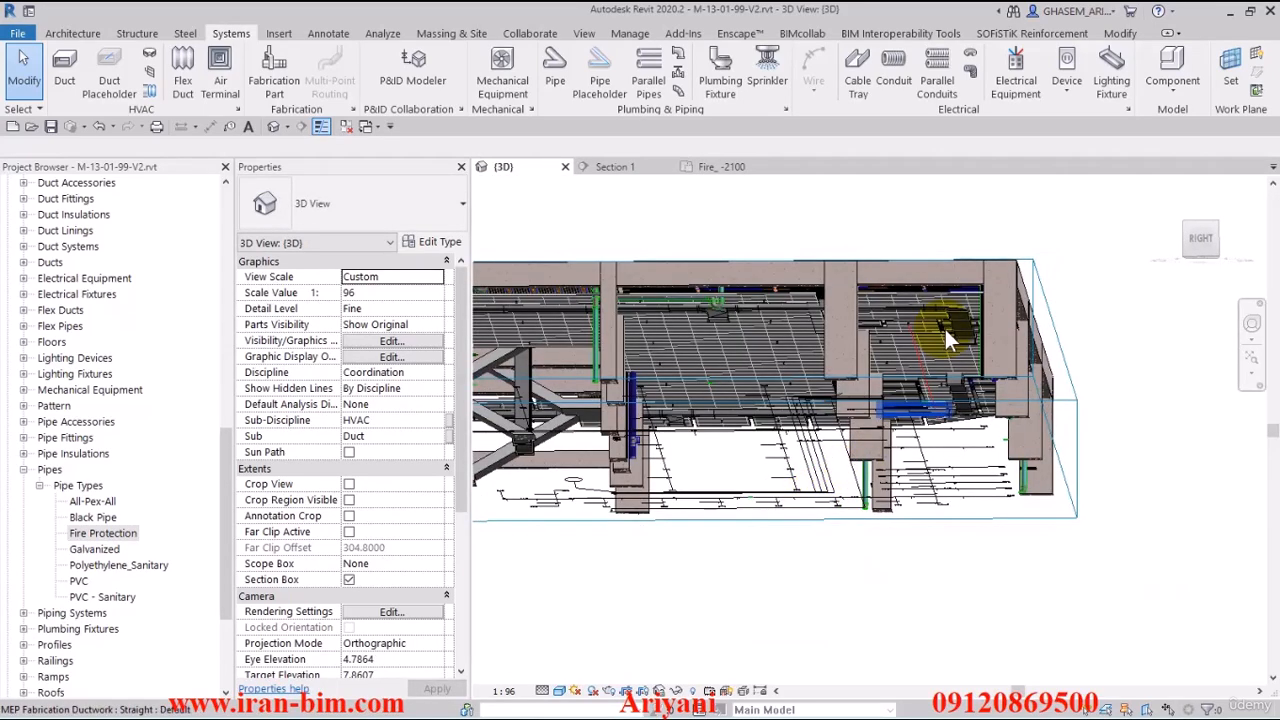
Step: Select the 2 1/2" Fire Protection pipe in the 3D view and examine its position relative to the surrounding ducts and ceiling
scroll(945, 330, "up", 5)
scroll(932, 344, "up", 3)
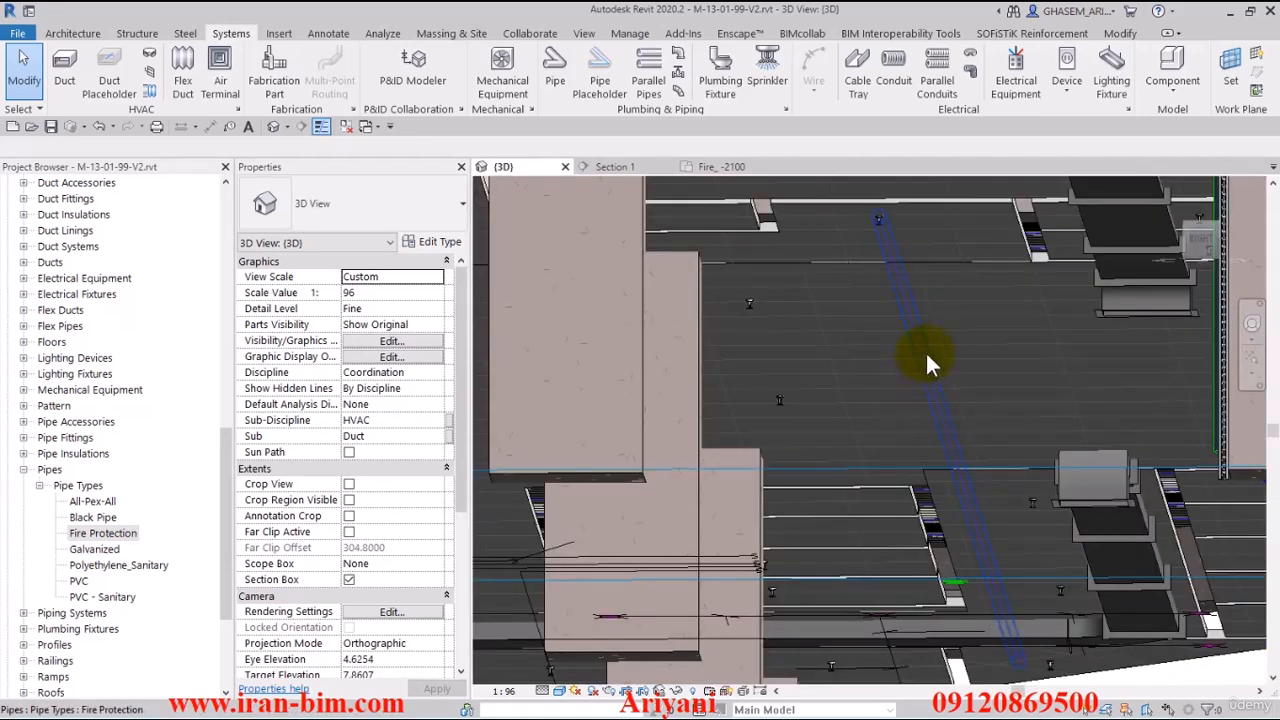
left_click(929, 363)
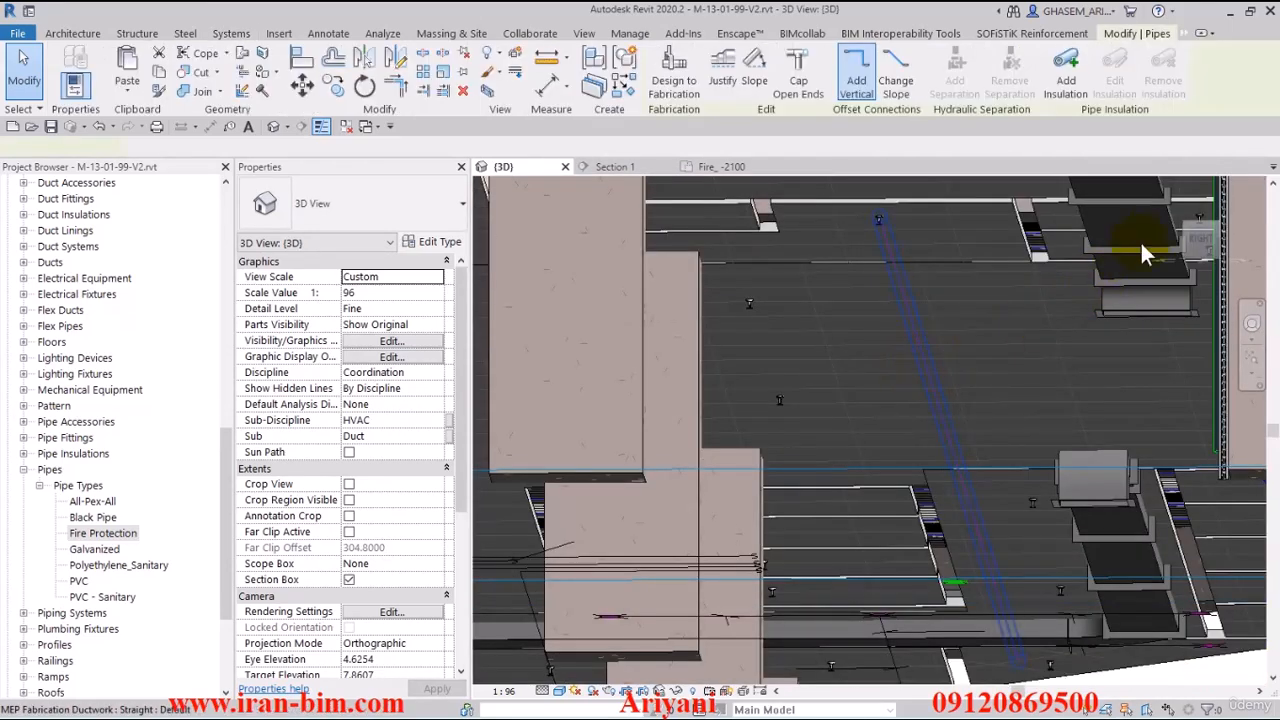
middle_click_drag(1103, 316, 1064, 484)
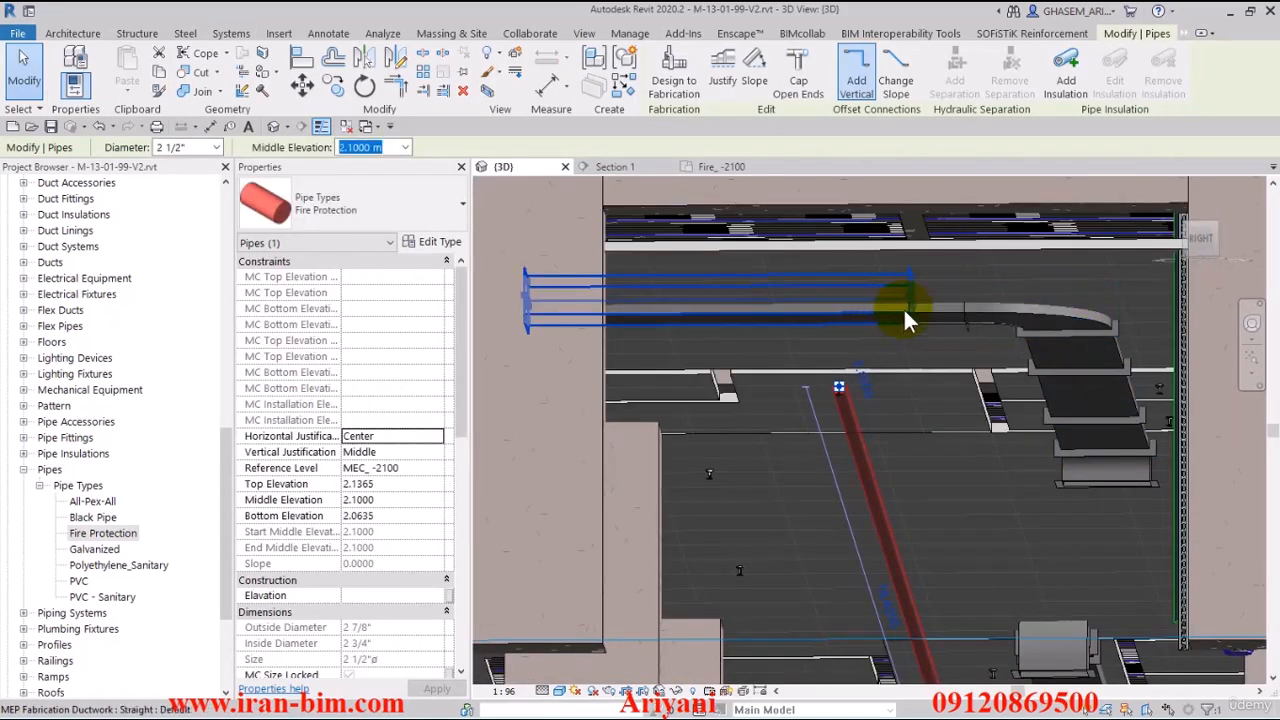
middle_click_drag(725, 332, 958, 366, "shift")
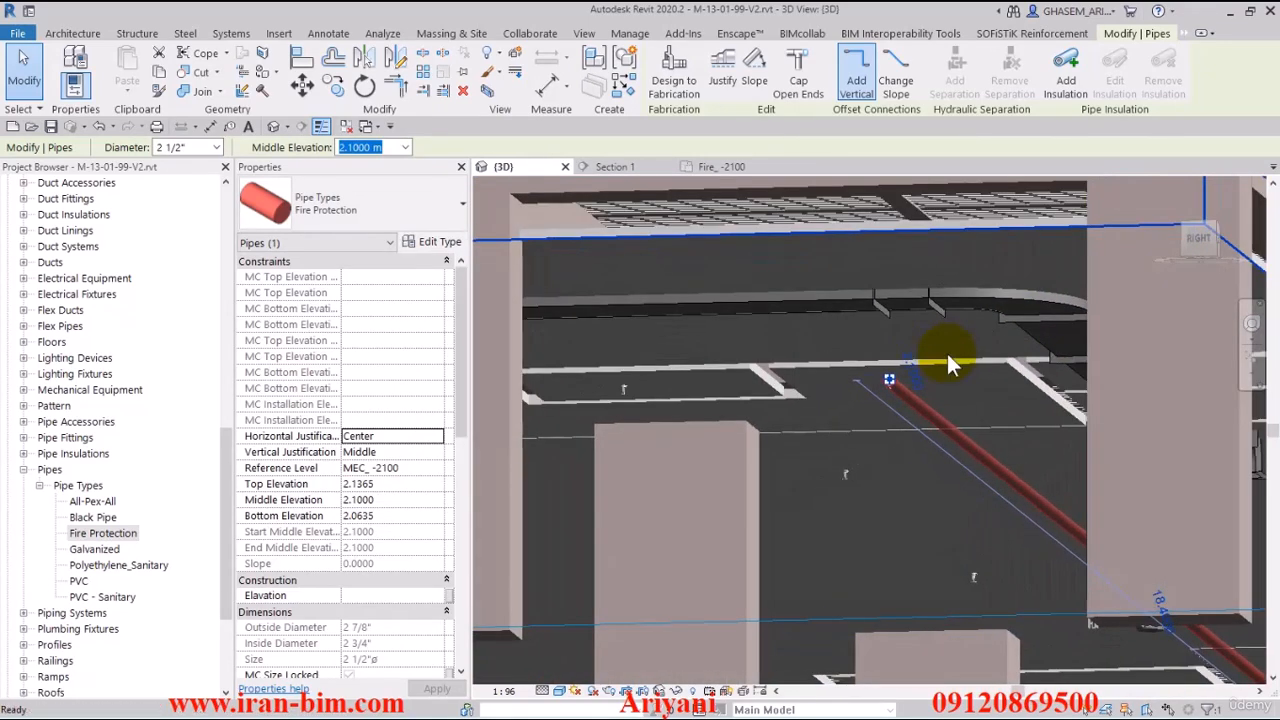
left_click(1200, 240)
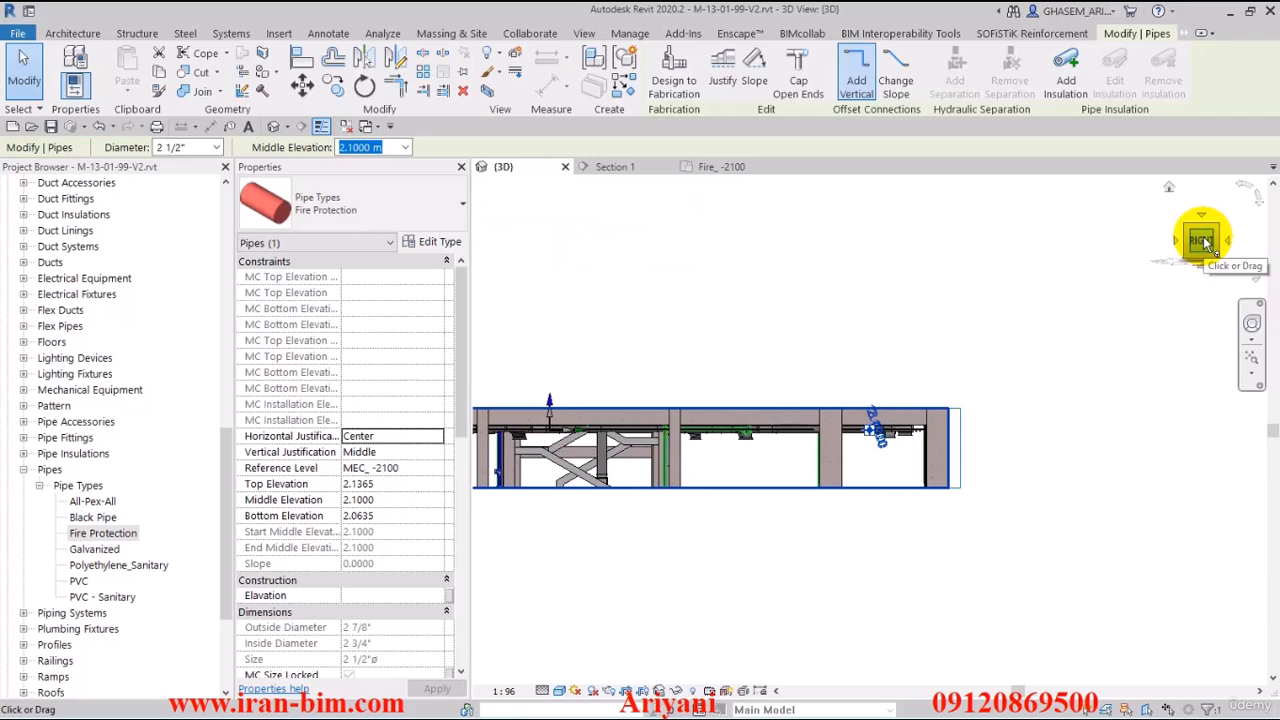
scroll(900, 435, "up", 3)
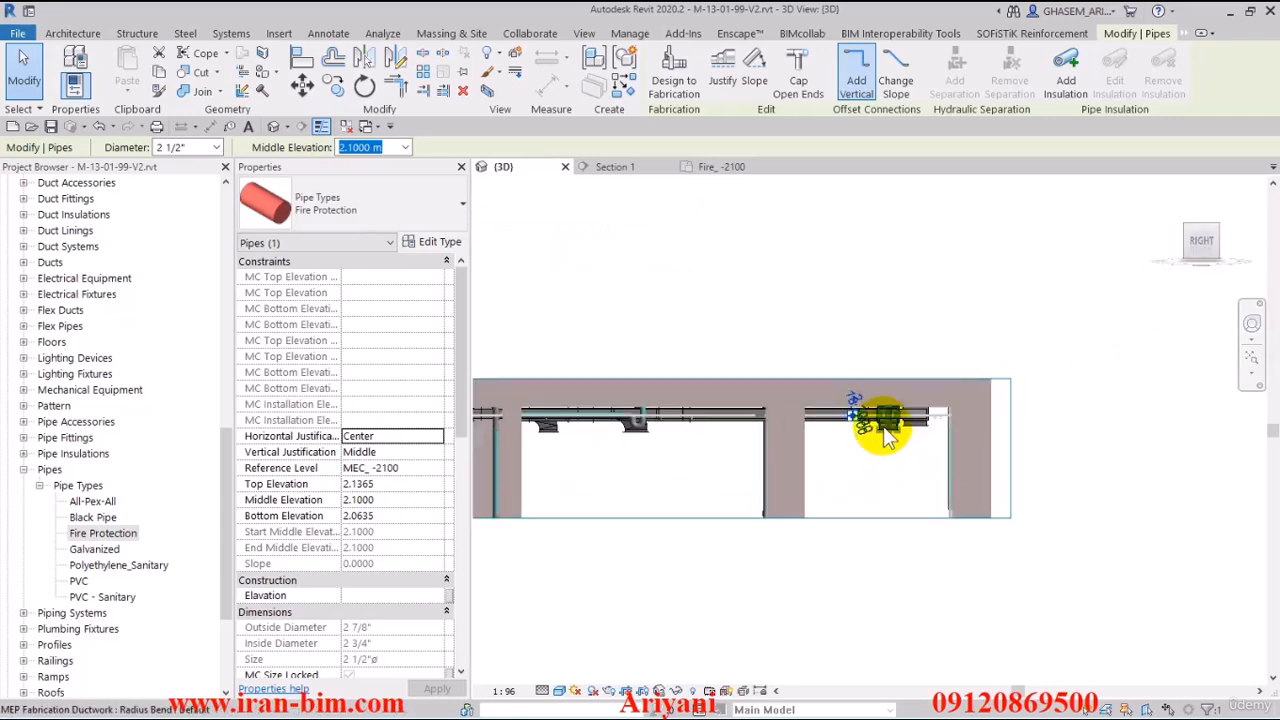
scroll(890, 440, "up", 3)
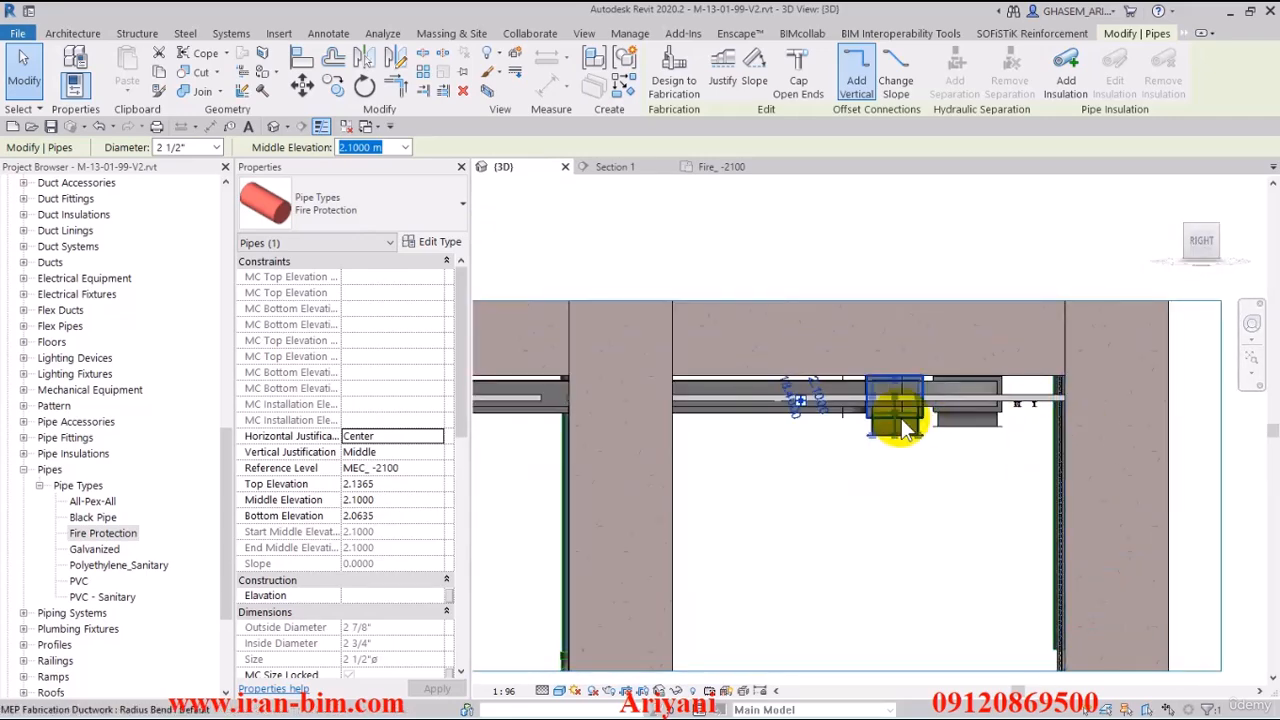
middle_click_drag(876, 437, 892, 456, "shift")
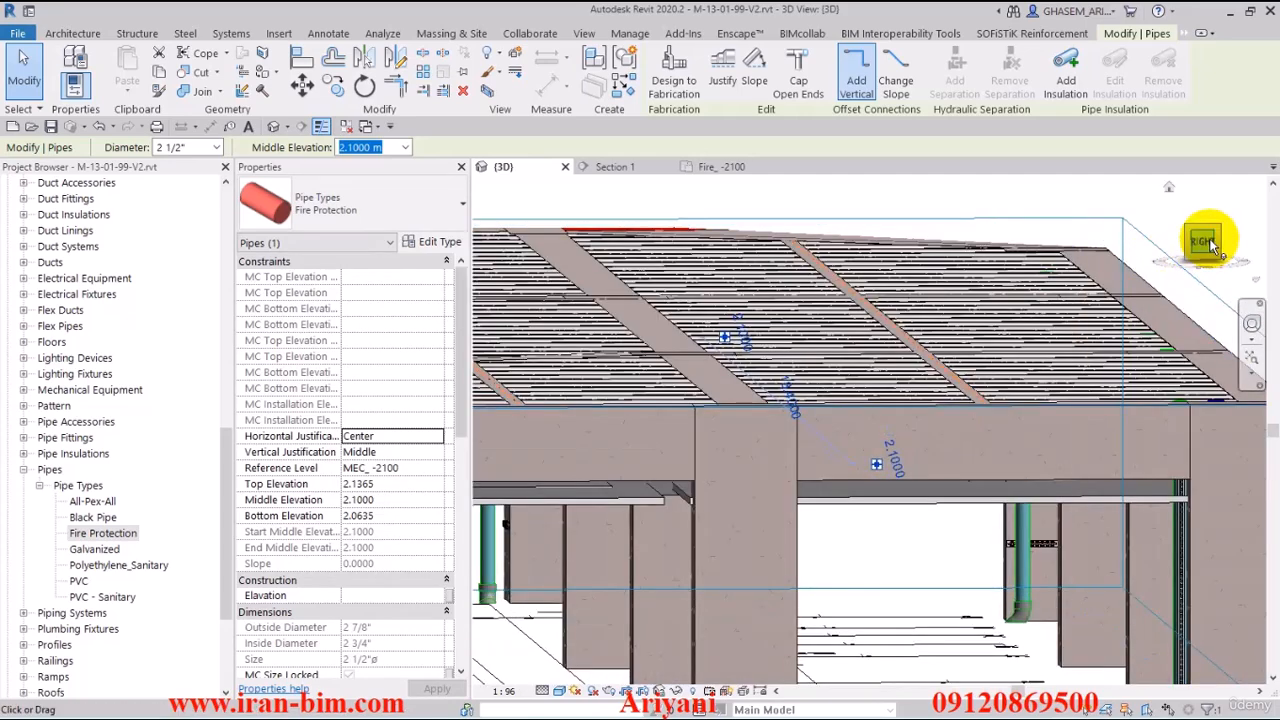
Step: From the right-side view, pull the section box's end face inward to cut the building through the bay containing the fire pipe
left_click(1209, 241)
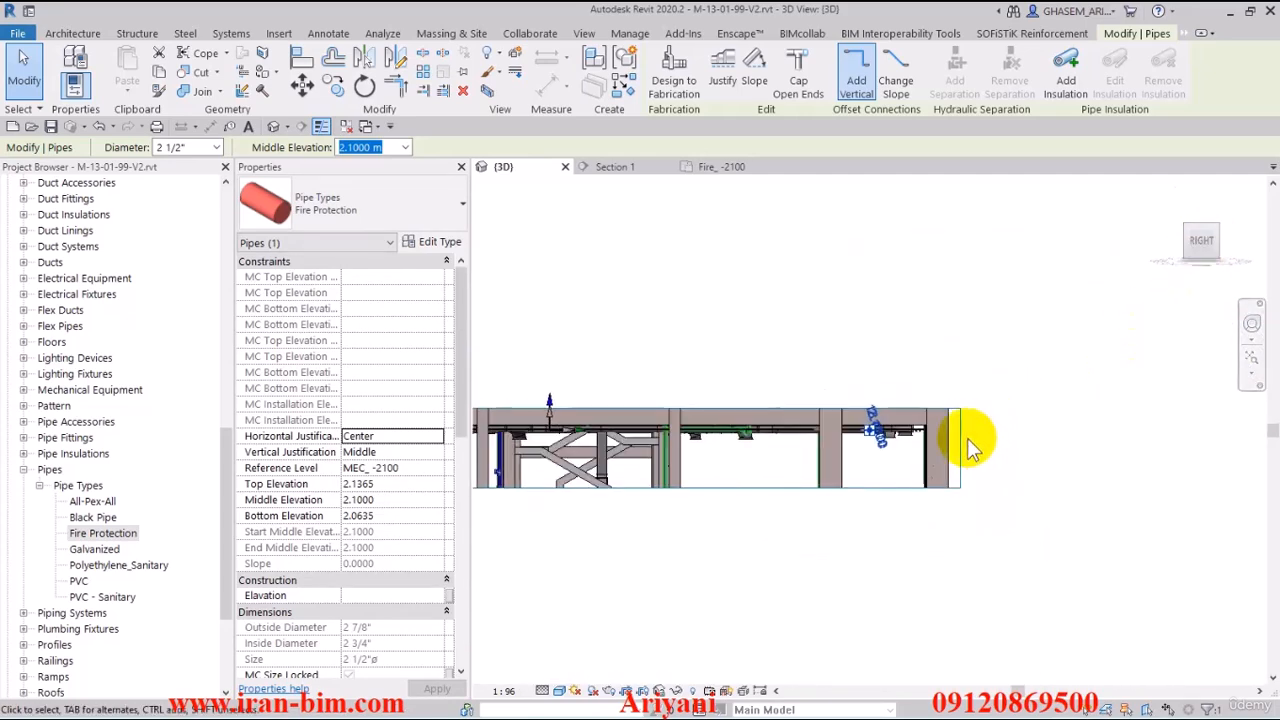
left_click(966, 455)
left_click_drag(960, 447, 984, 460)
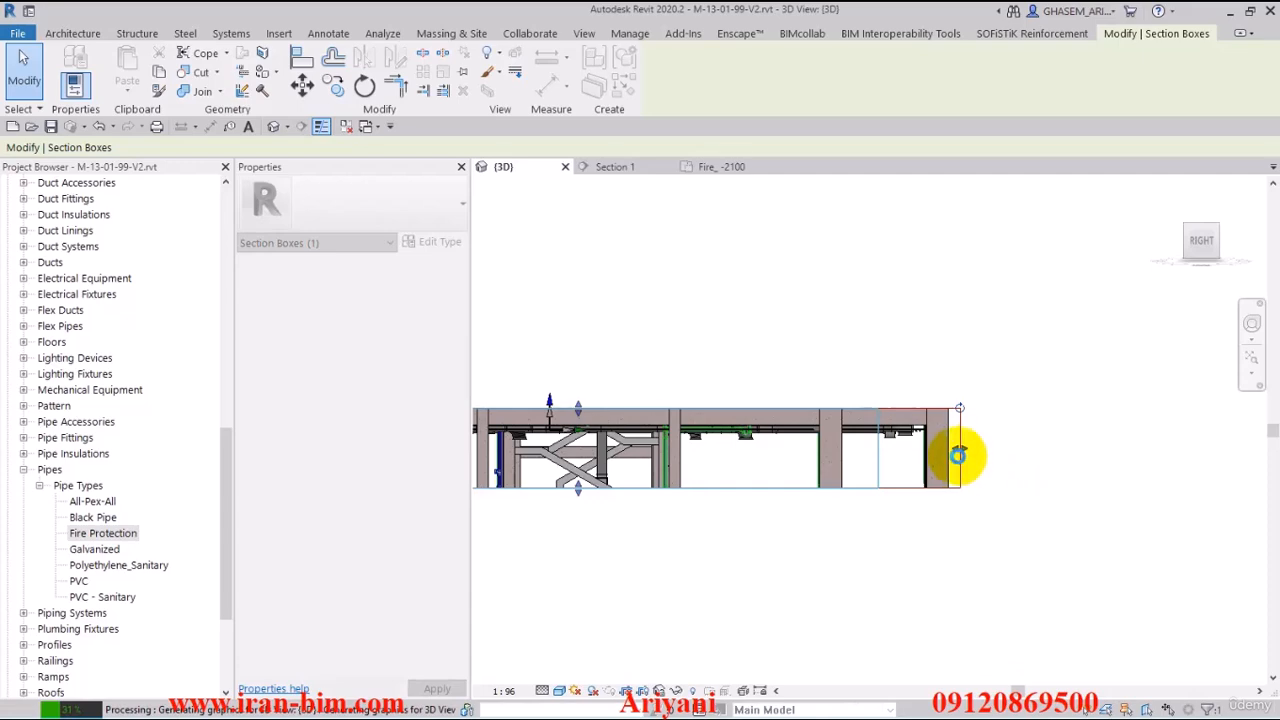
middle_click(958, 456, "shift")
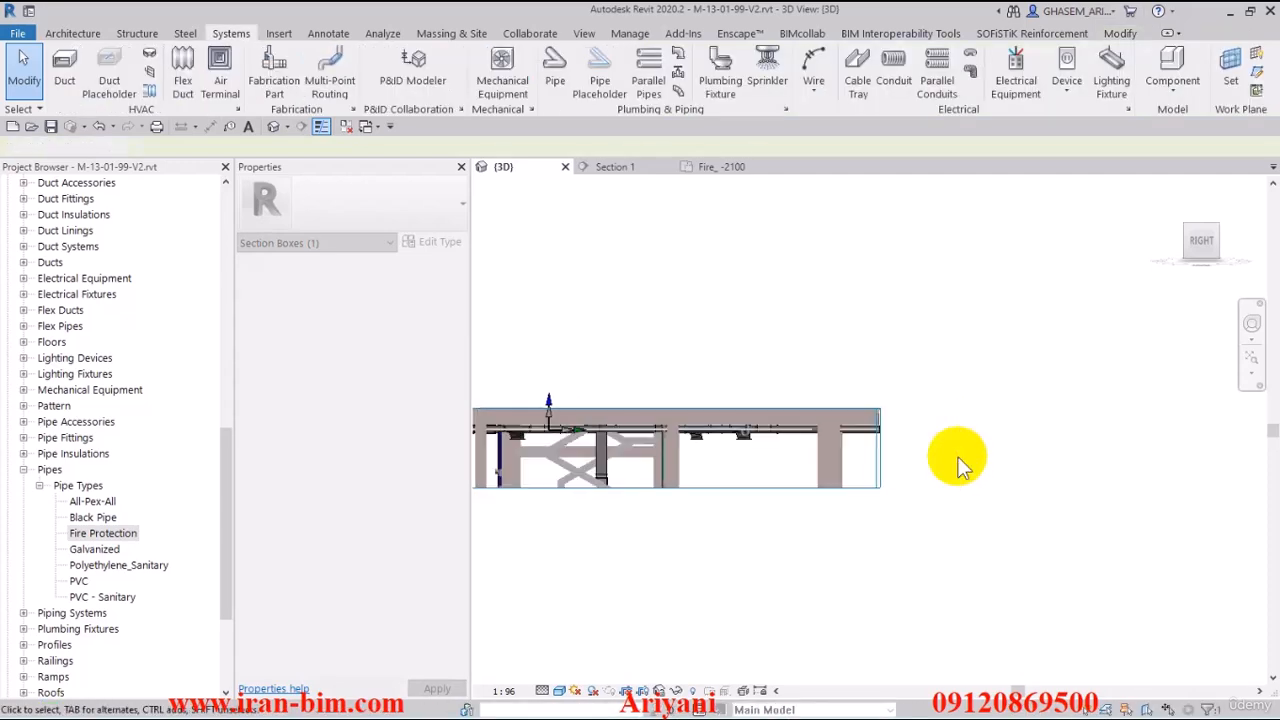
Step: Select the straight 18"x8" exhaust duct near the cut and examine its height against the beams, ceiling and nearby pipes from several angles
middle_click_drag(946, 457, 866, 449, "shift")
scroll(651, 457, "up", 5)
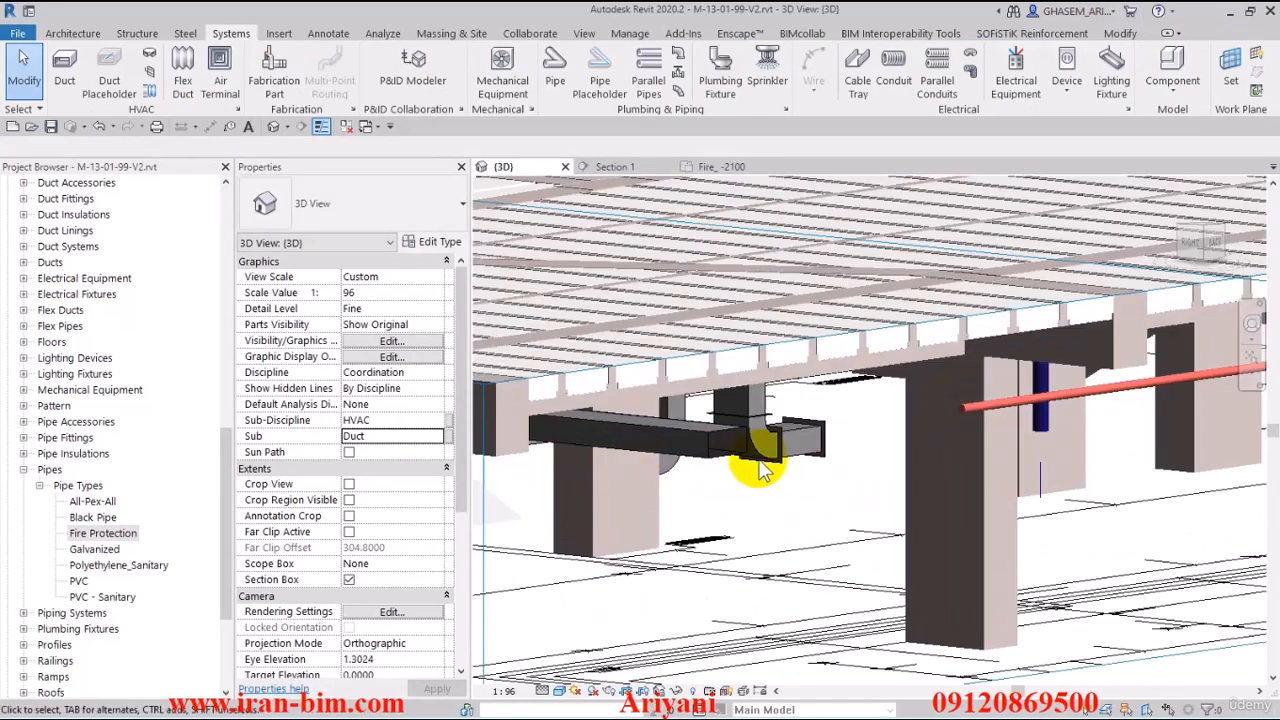
middle_click_drag(733, 462, 697, 442, "shift")
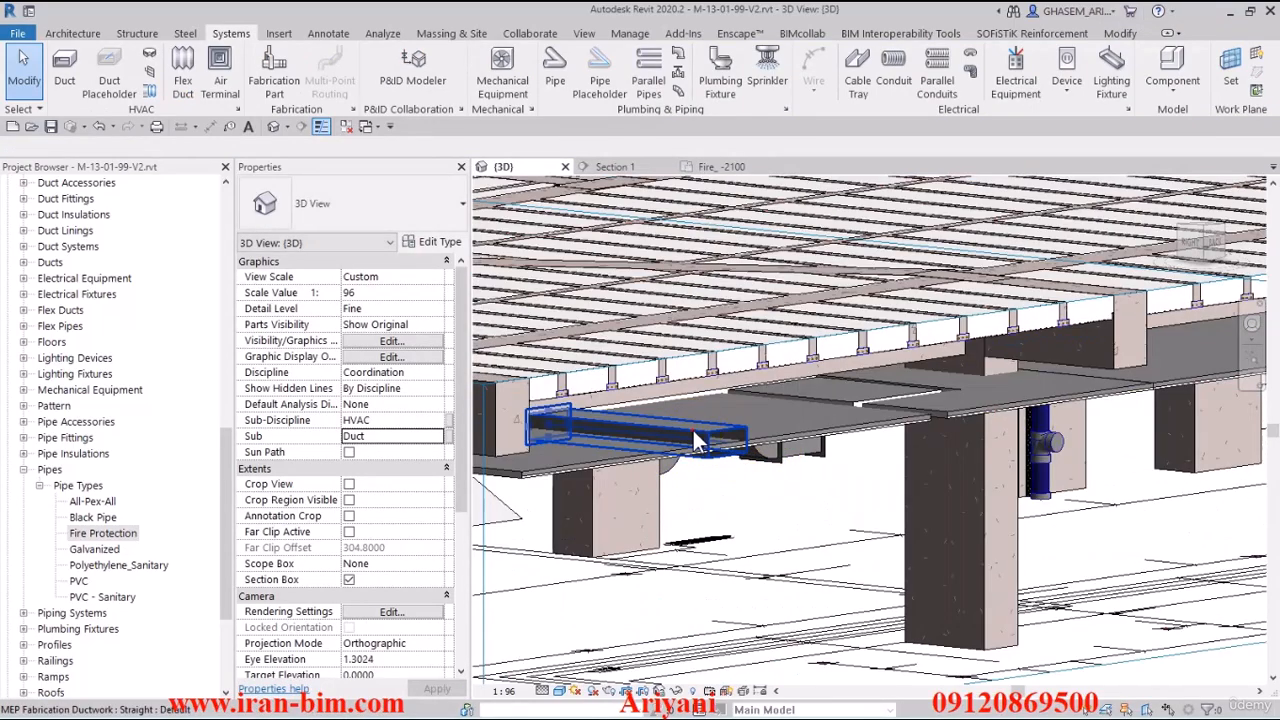
left_click(693, 432)
middle_click_drag(757, 486, 638, 455, "shift")
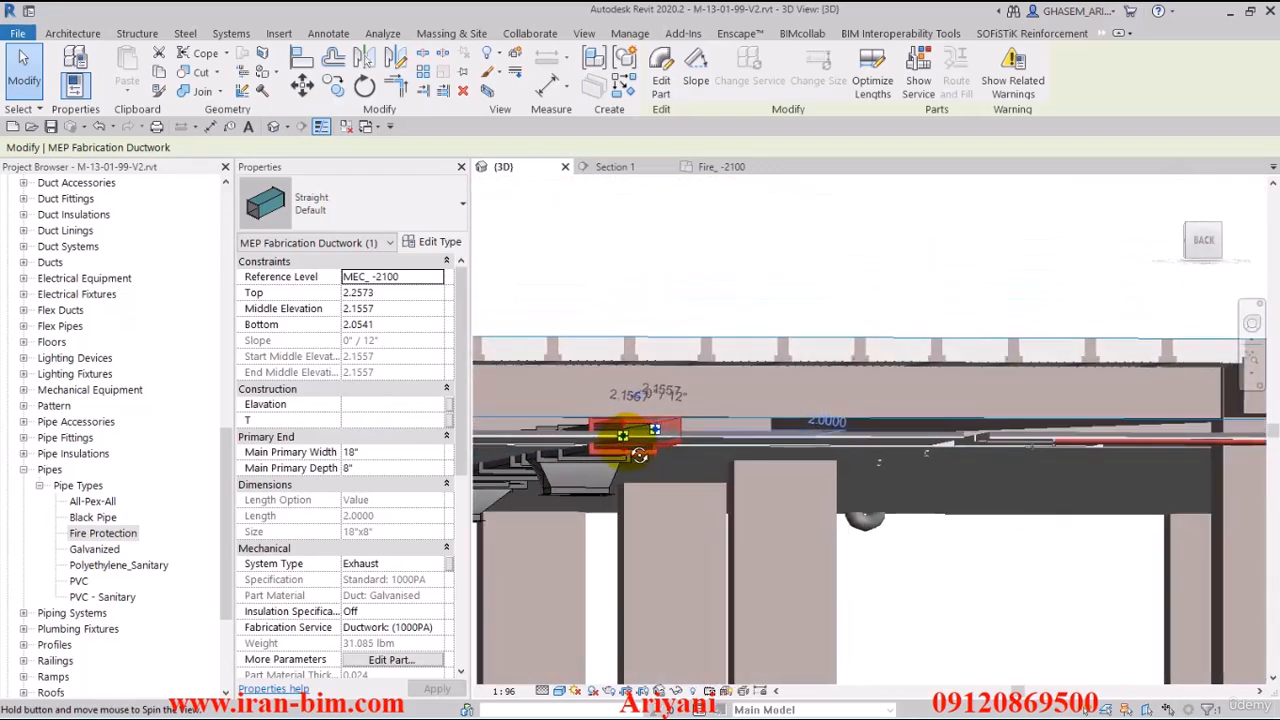
left_click(1205, 240)
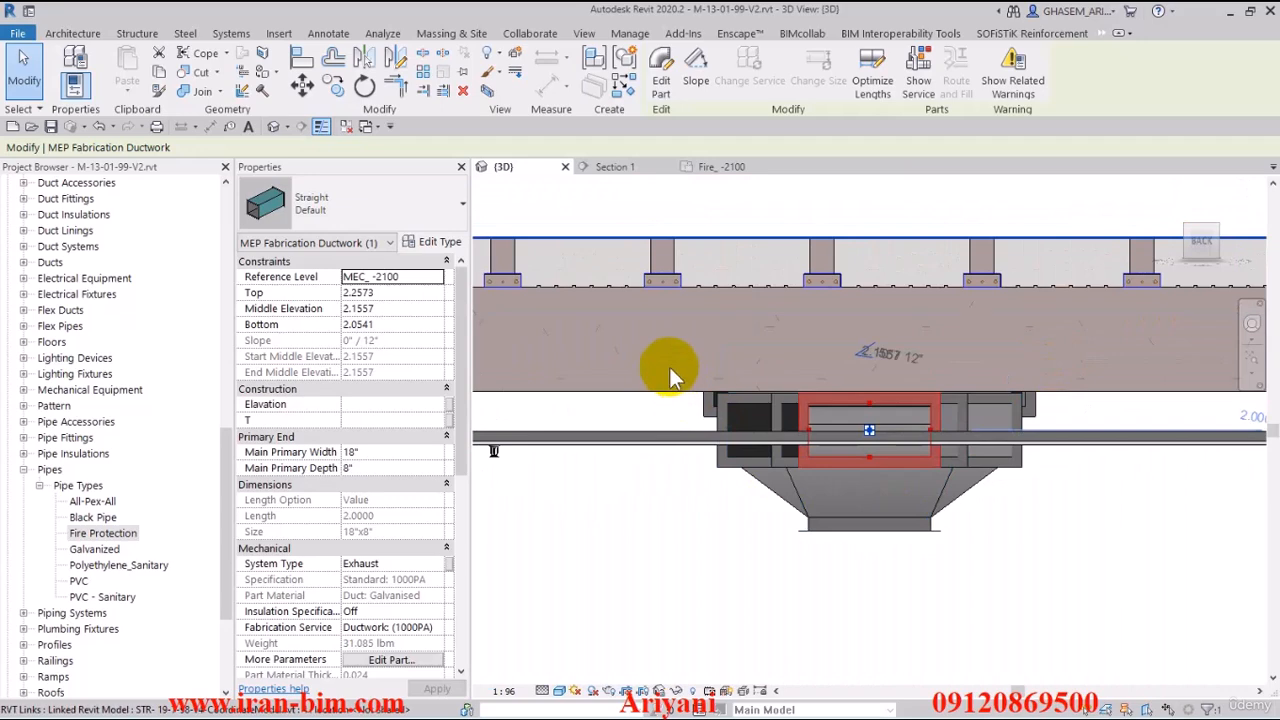
middle_click_drag(664, 405, 822, 385, "shift")
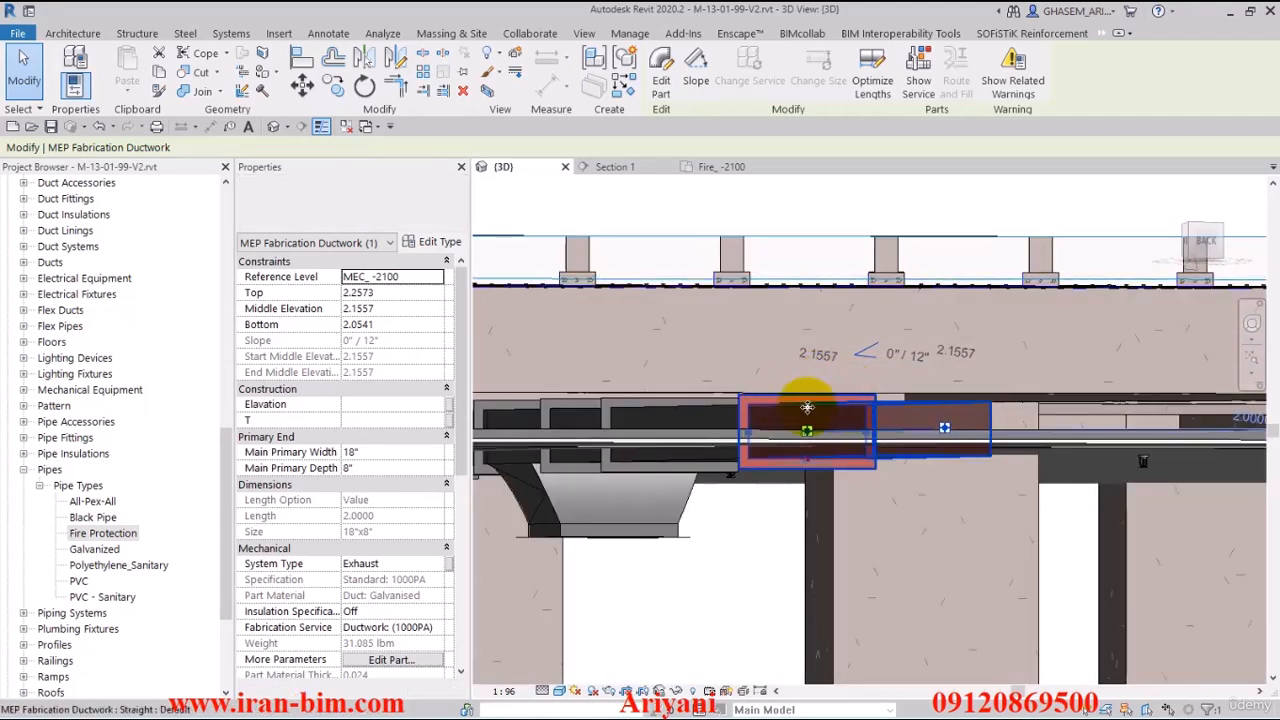
scroll(730, 408, "up", 2)
middle_click_drag(720, 431, 971, 434, "shift")
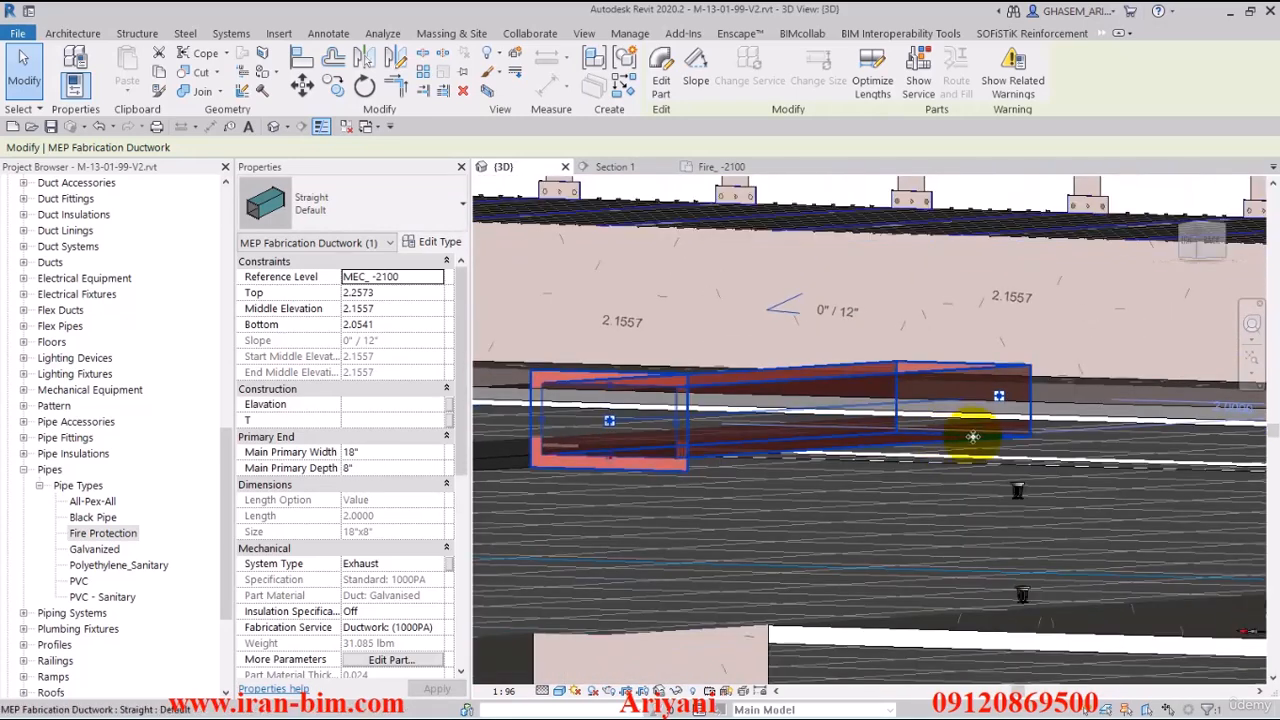
left_click(1204, 244)
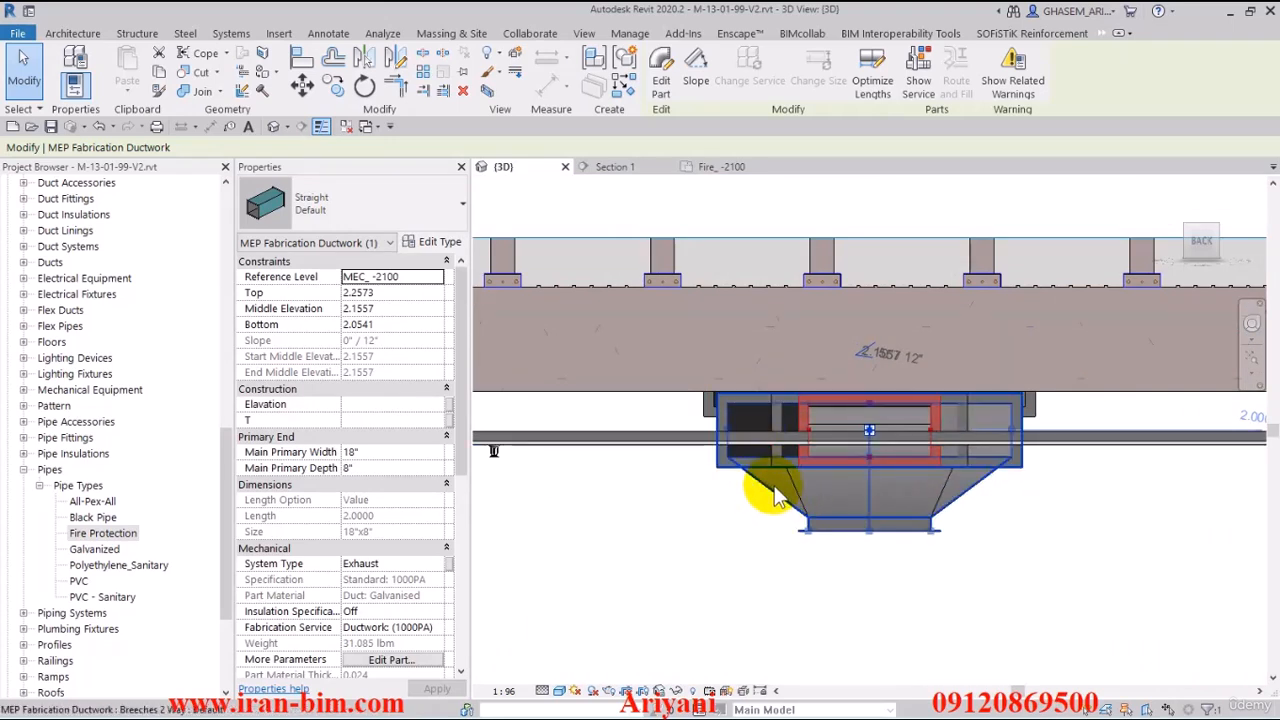
scroll(786, 498, "down", 3)
middle_click_drag(660, 535, 723, 522)
middle_click_drag(904, 550, 877, 552, "shift")
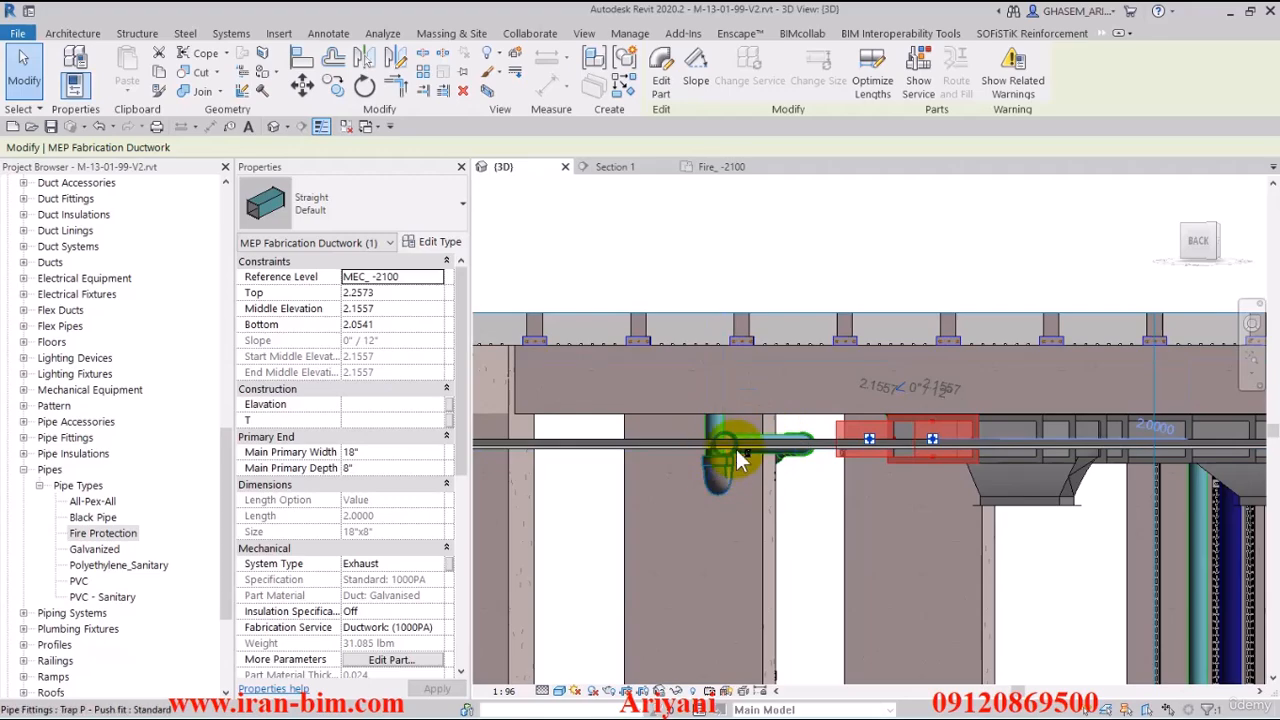
middle_click_drag(750, 487, 805, 527, "shift")
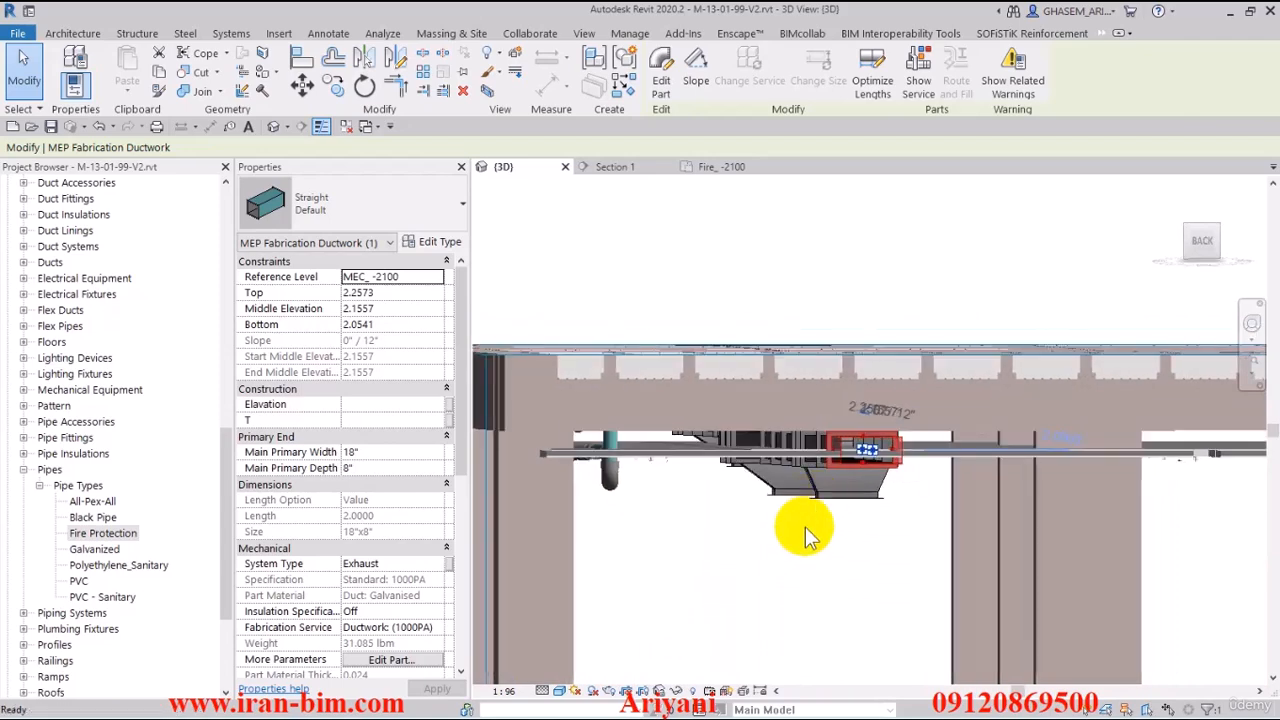
key("Escape")
Step: Select the horizontal fire protection pipe in the Fire_ -2100 floor plan and locate it beside the duct in the 3D view
left_click(700, 166)
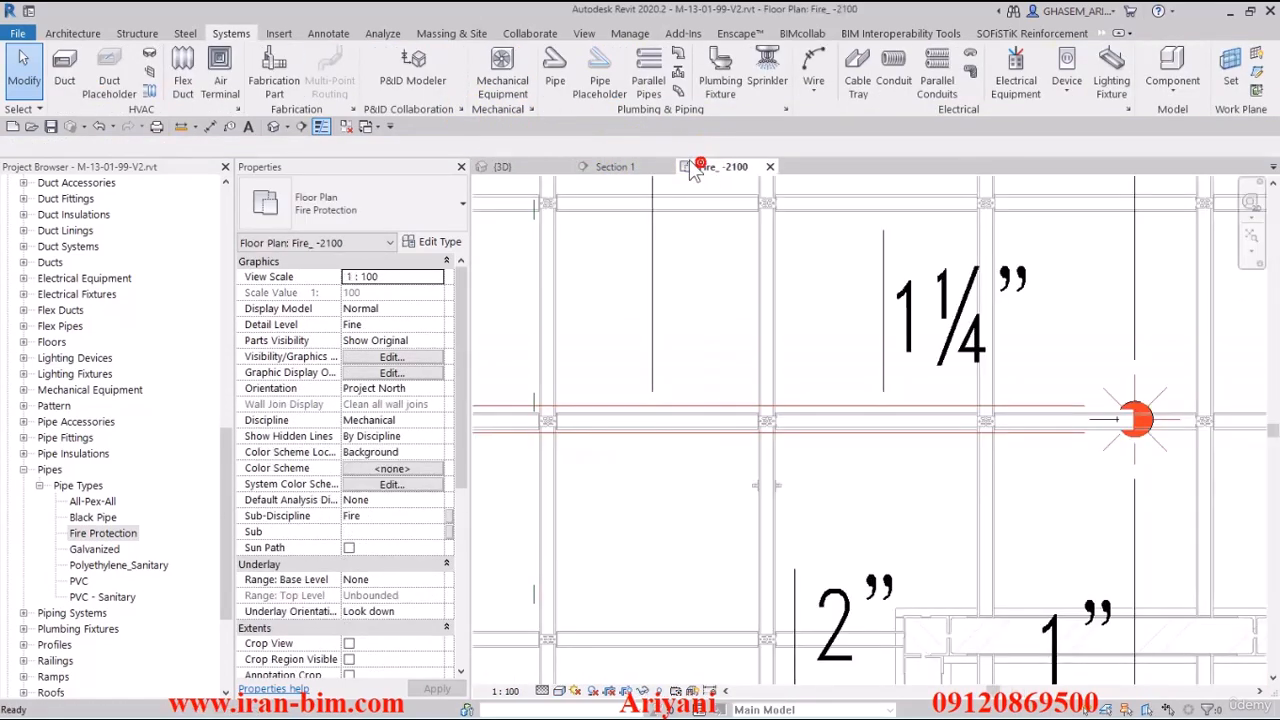
left_click(735, 410)
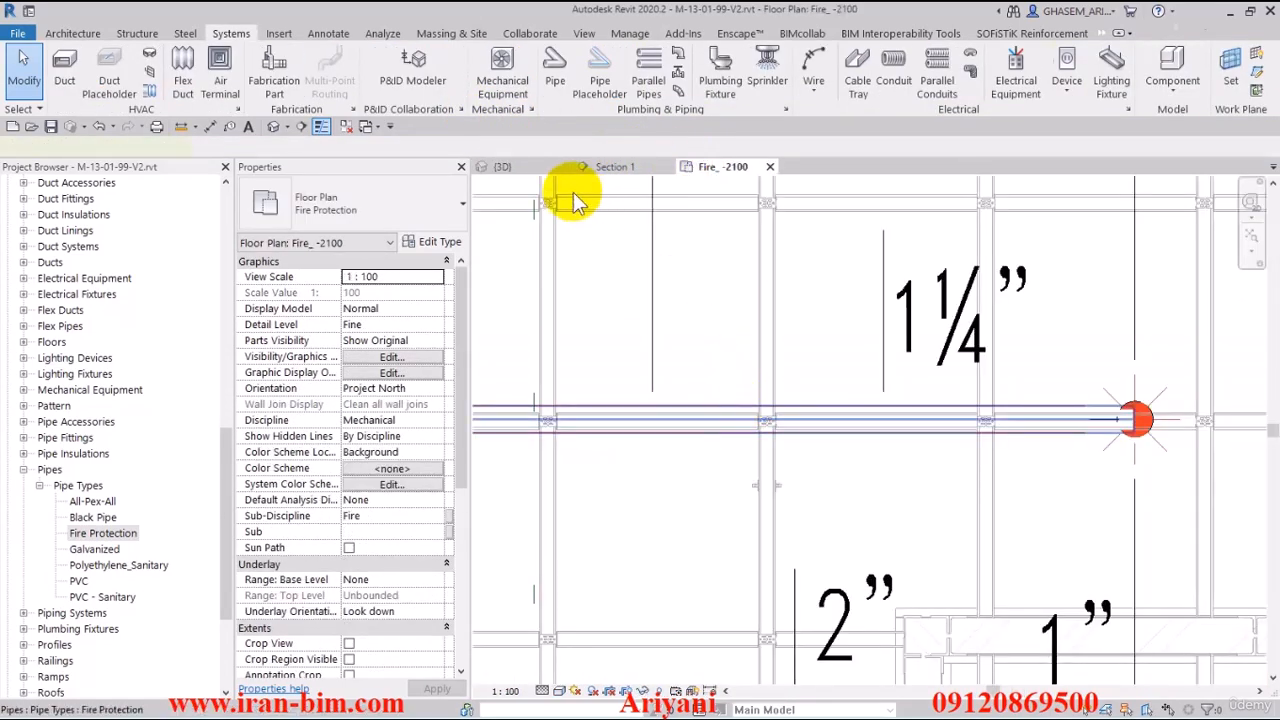
left_click(517, 170)
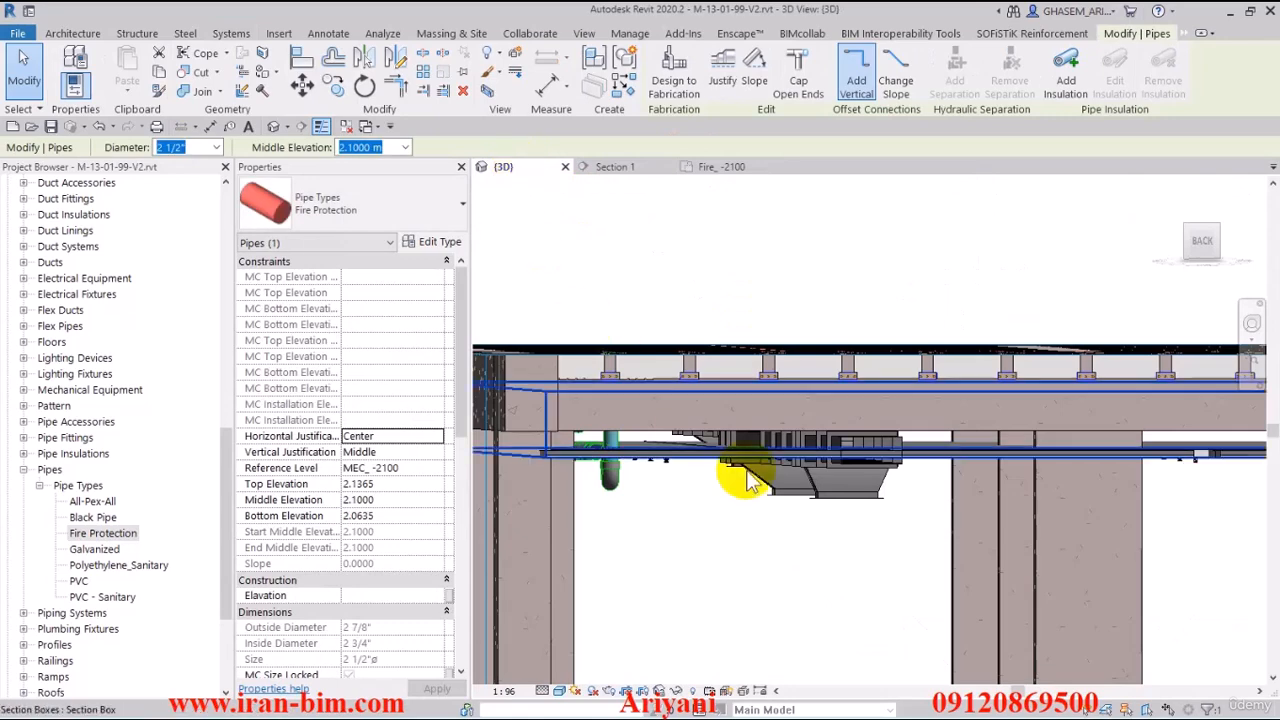
scroll(779, 502, "down", 6)
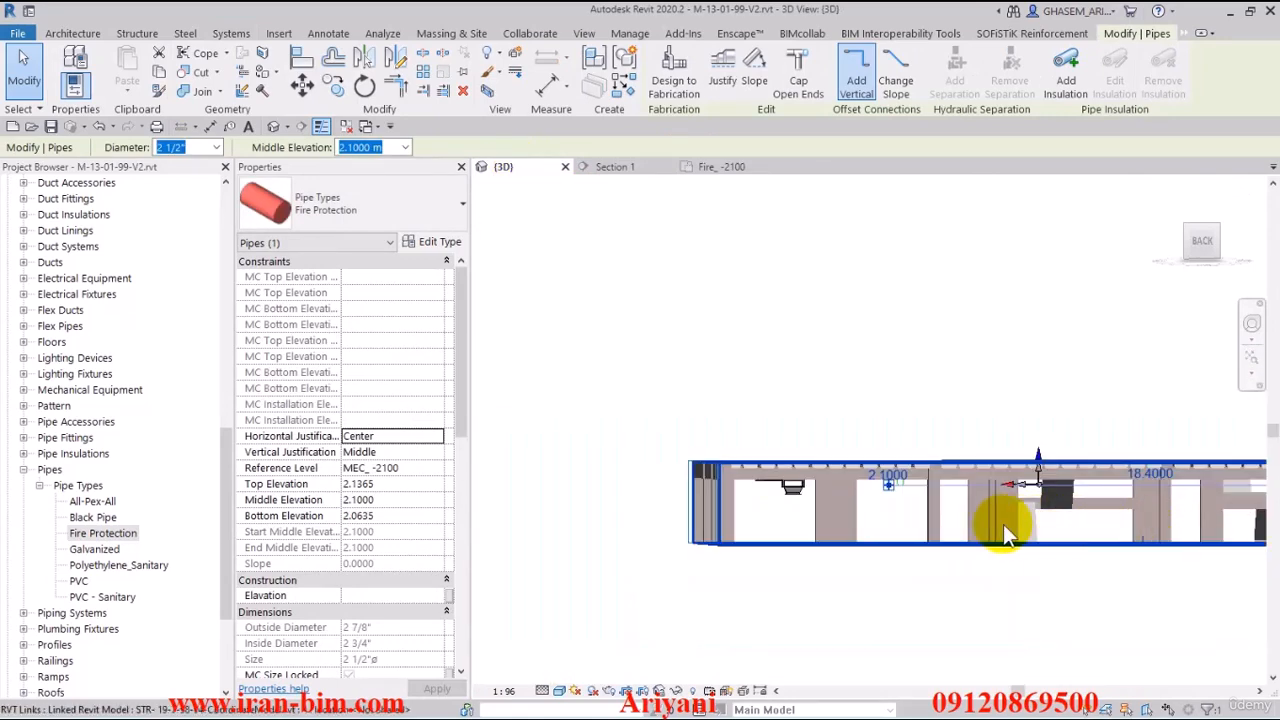
scroll(1003, 524, "up", 6)
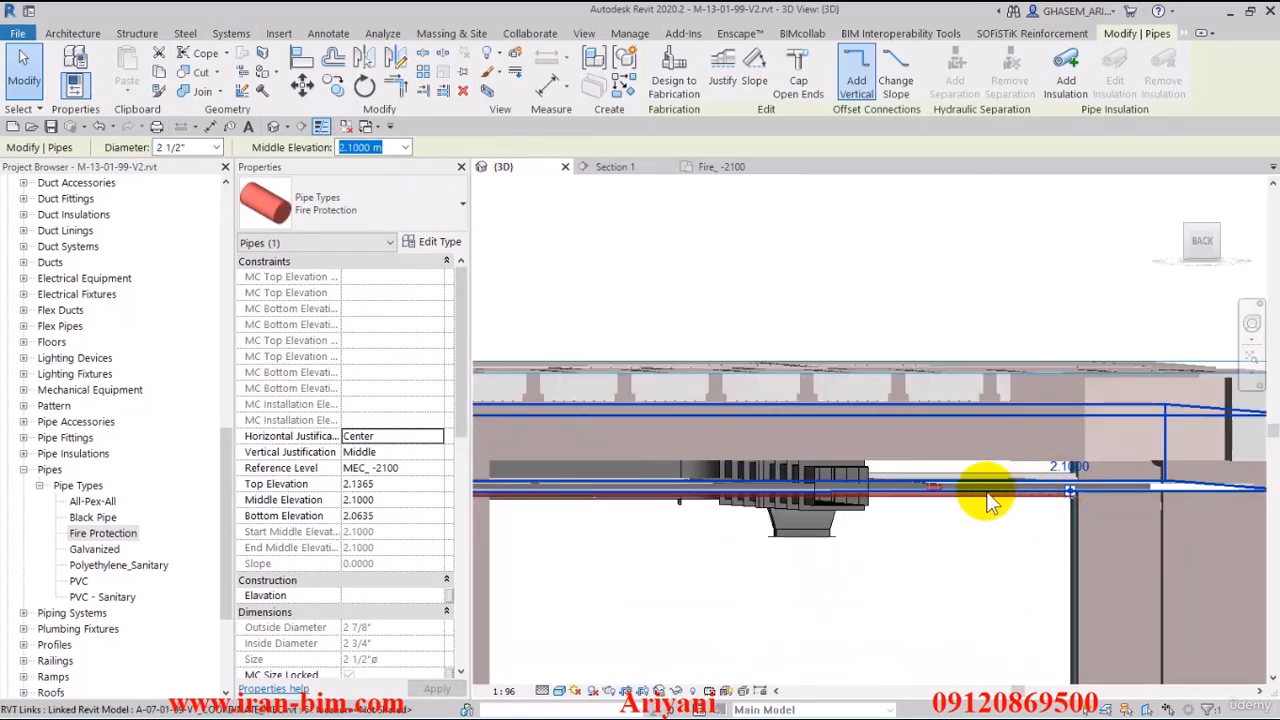
middle_click_drag(774, 523, 943, 529)
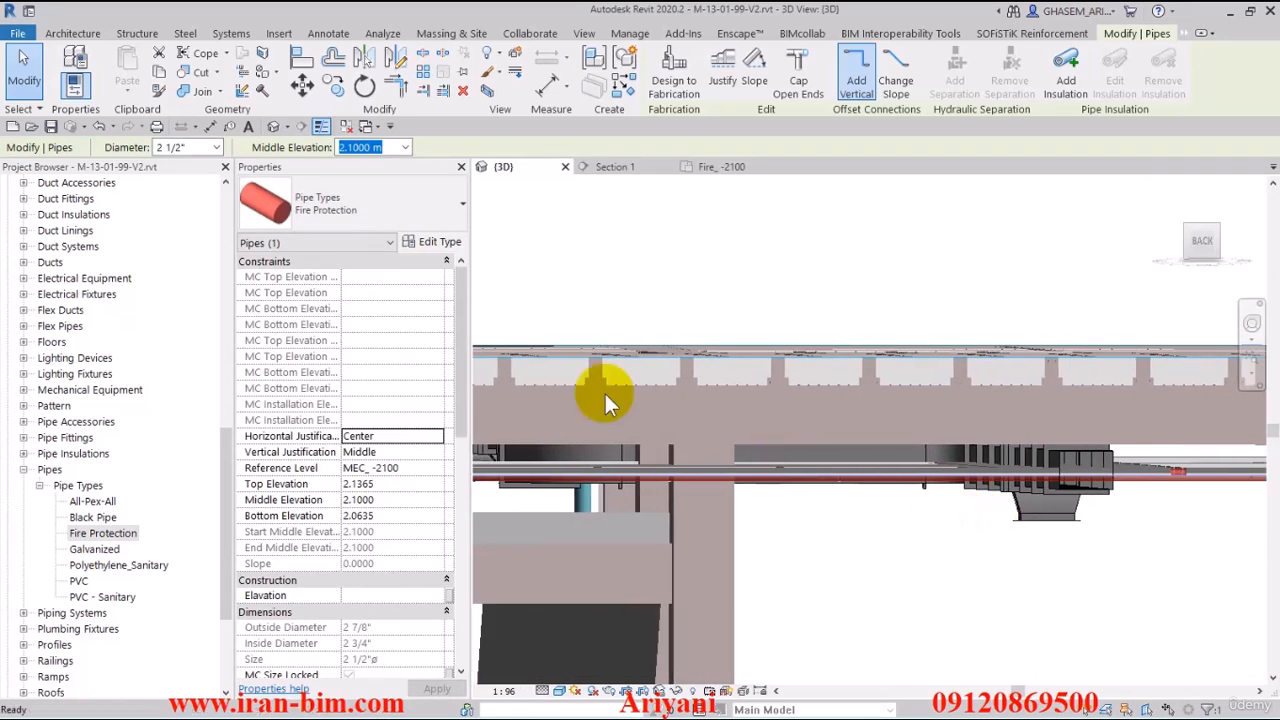
Step: Set the selected fire pipe's middle elevation to 2.15 m
double_click(390, 499)
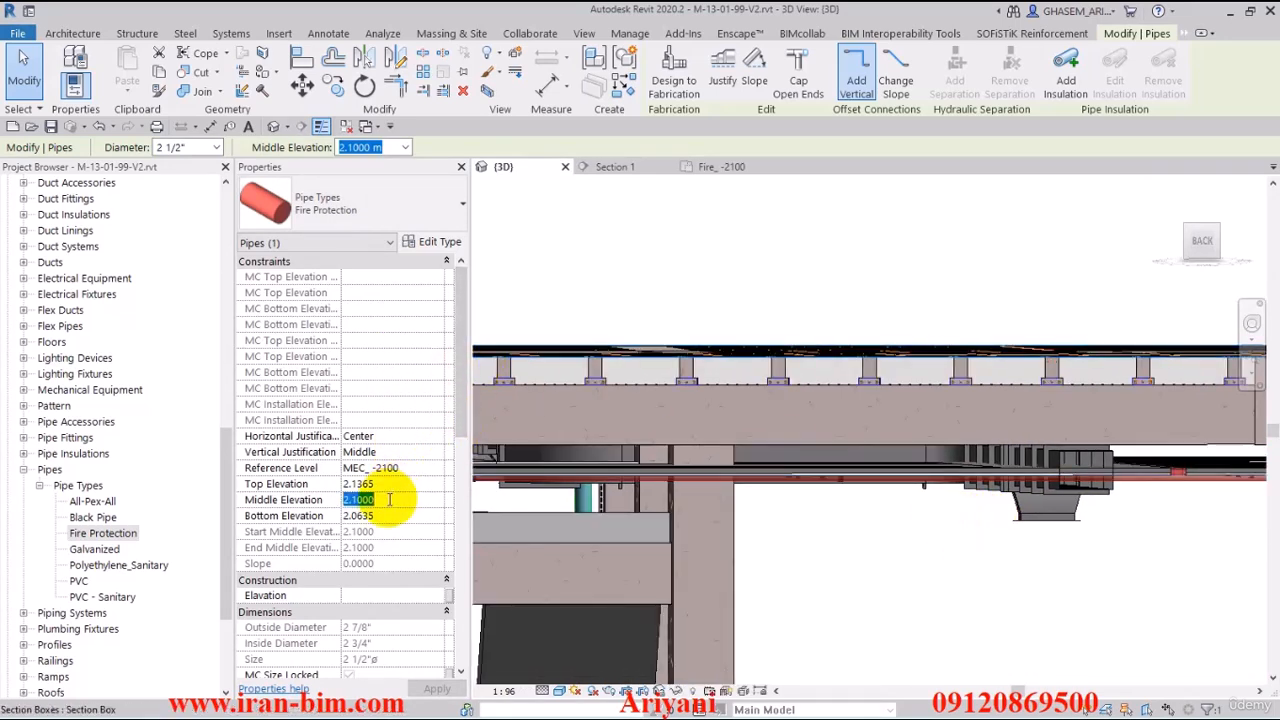
type("2.15")
key("Return")
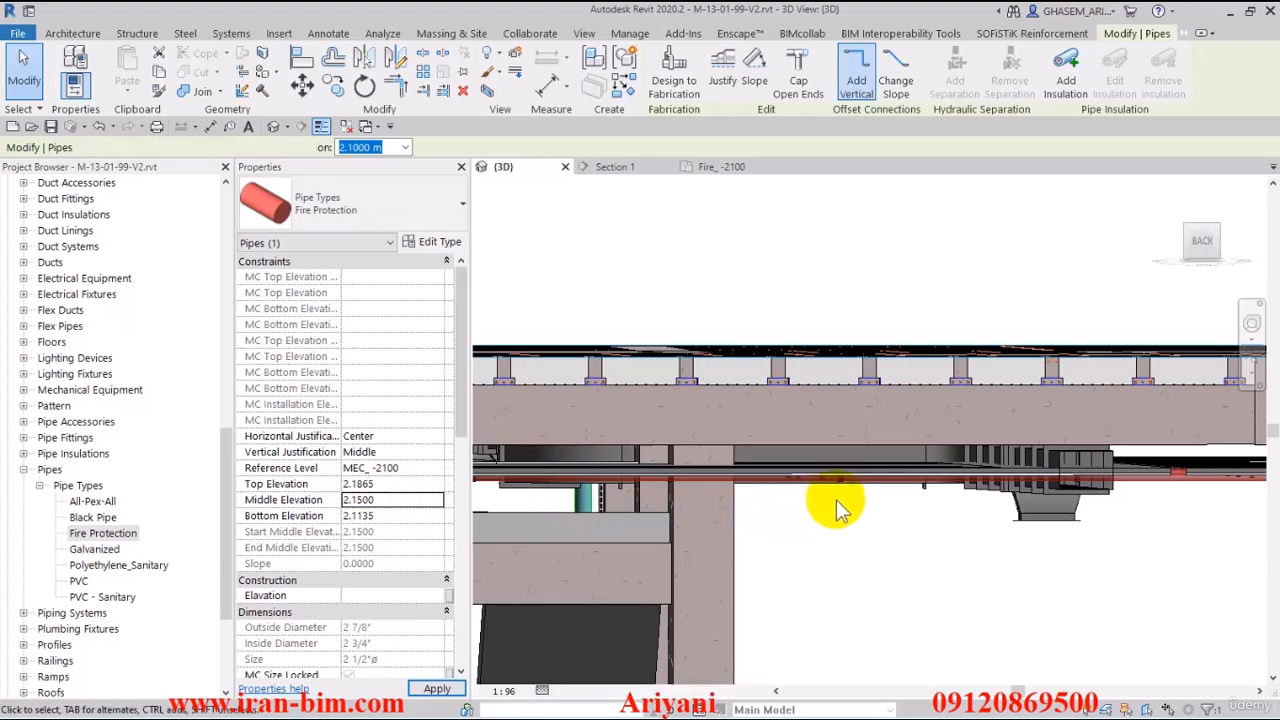
Step: Check the fire pipe against the duct up close and set its middle elevation to 2.18 m
middle_click_drag(951, 523, 1008, 477, "shift")
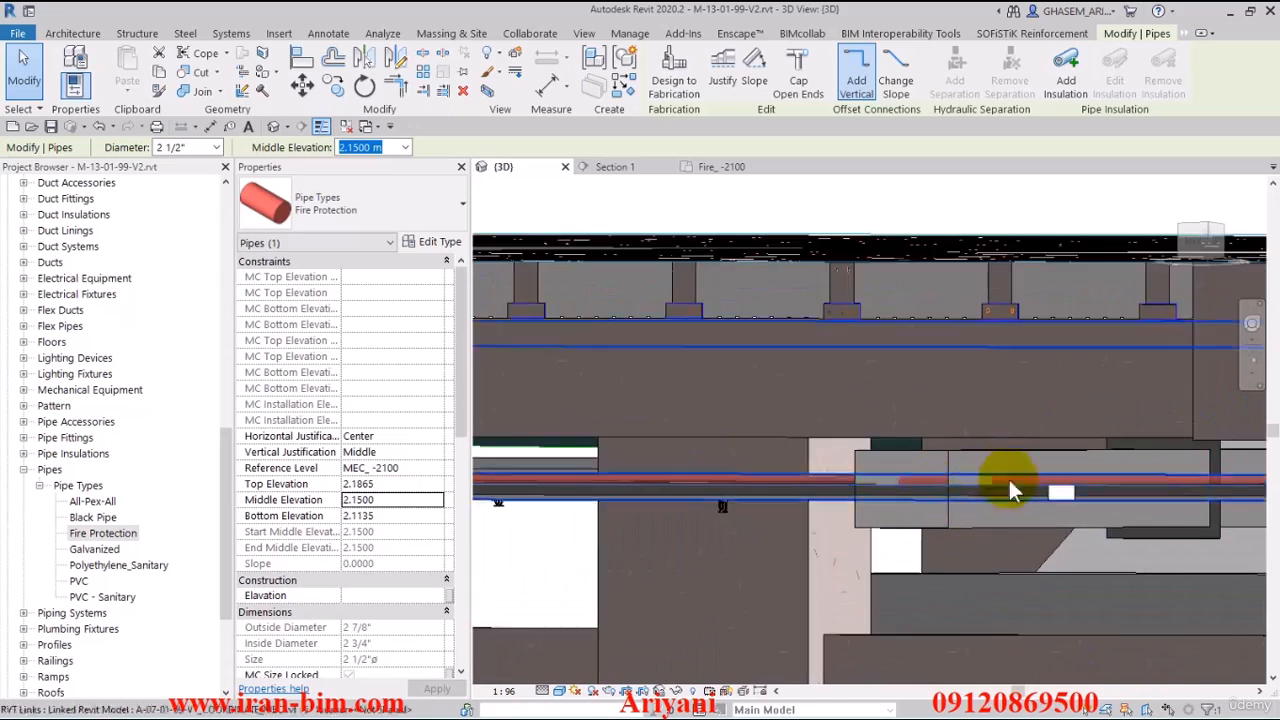
middle_click_drag(1013, 556, 668, 436, "shift")
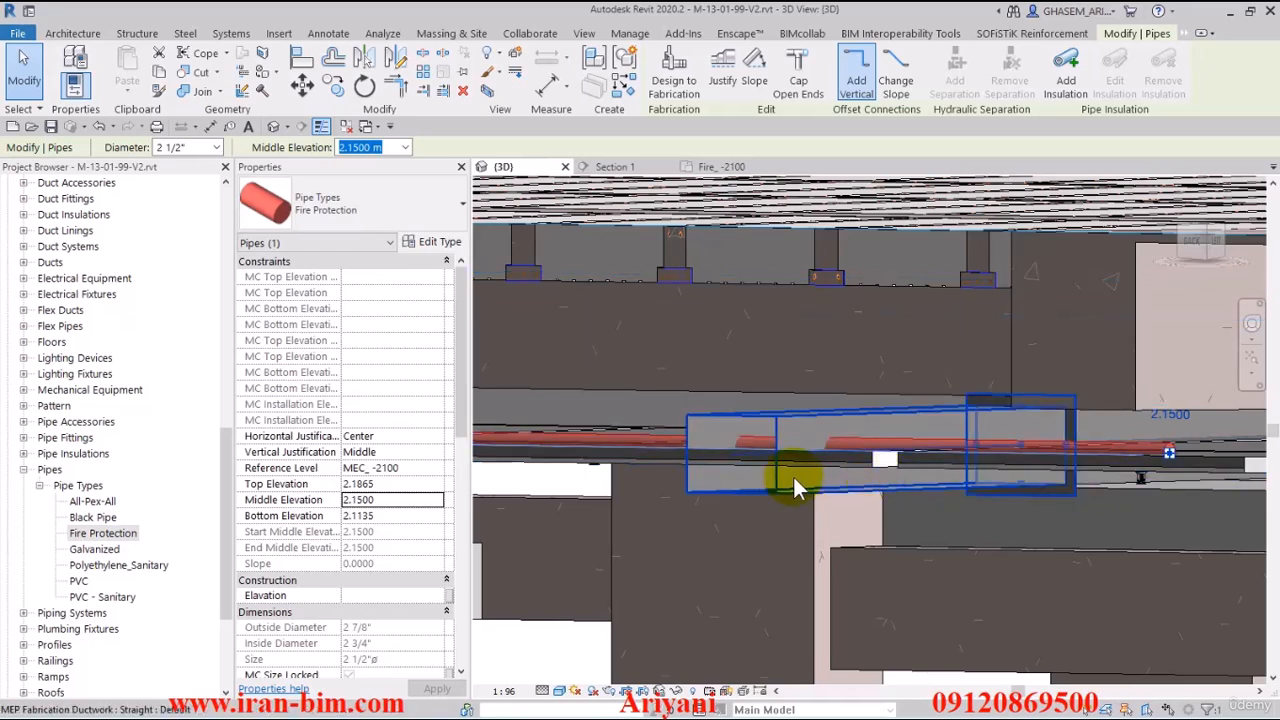
left_click(396, 501)
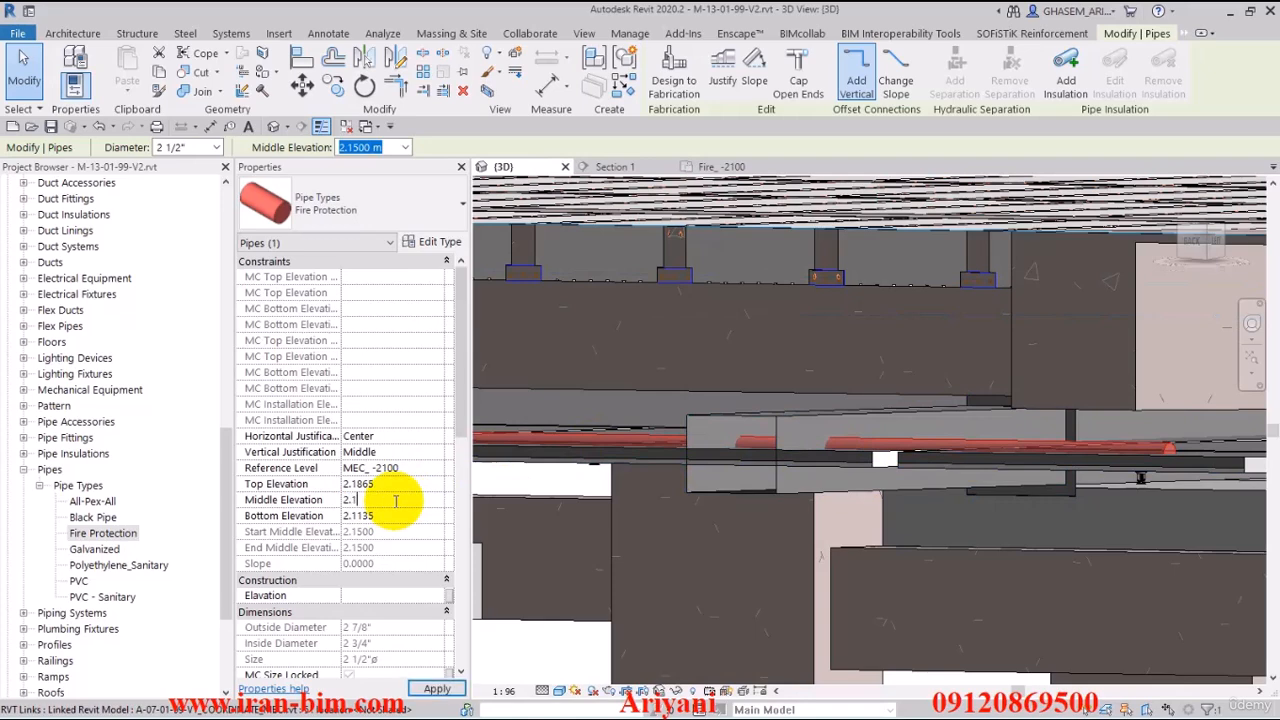
key("Return")
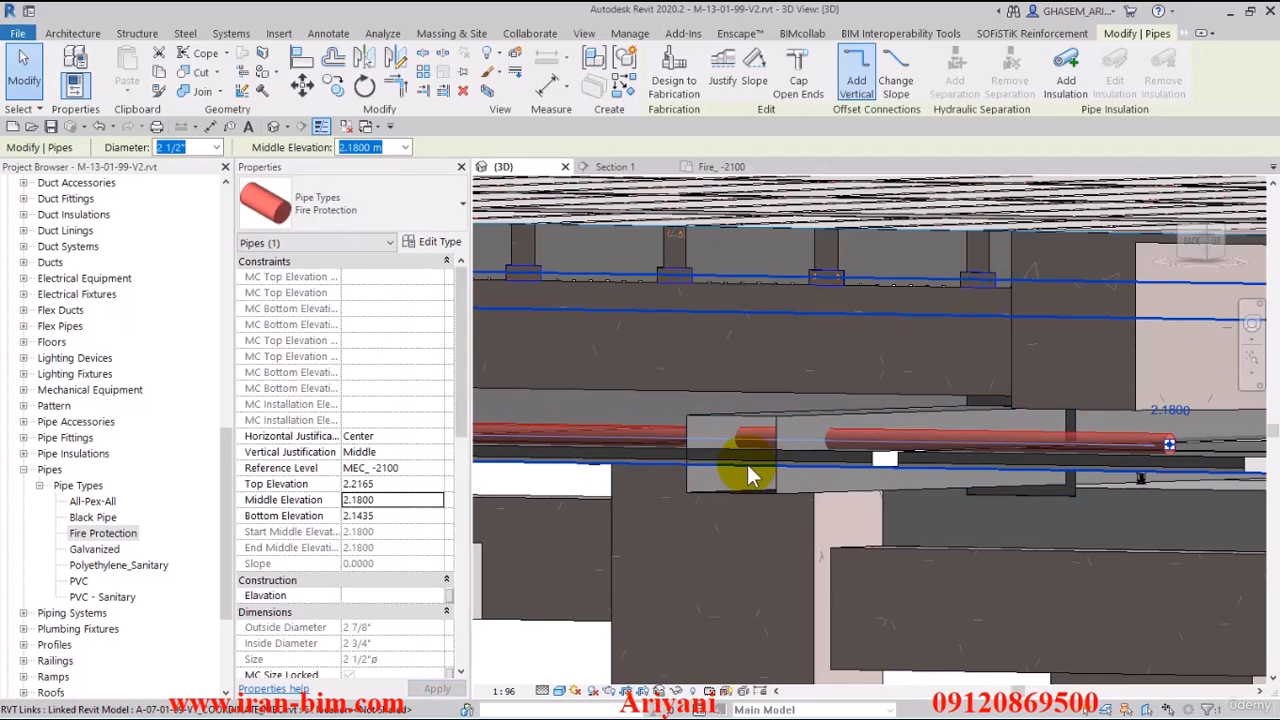
Step: Review the raised fire pipe where it meets the duct, and return to the Fire_ -2100 floor plan
middle_click_drag(747, 464, 814, 474, "shift")
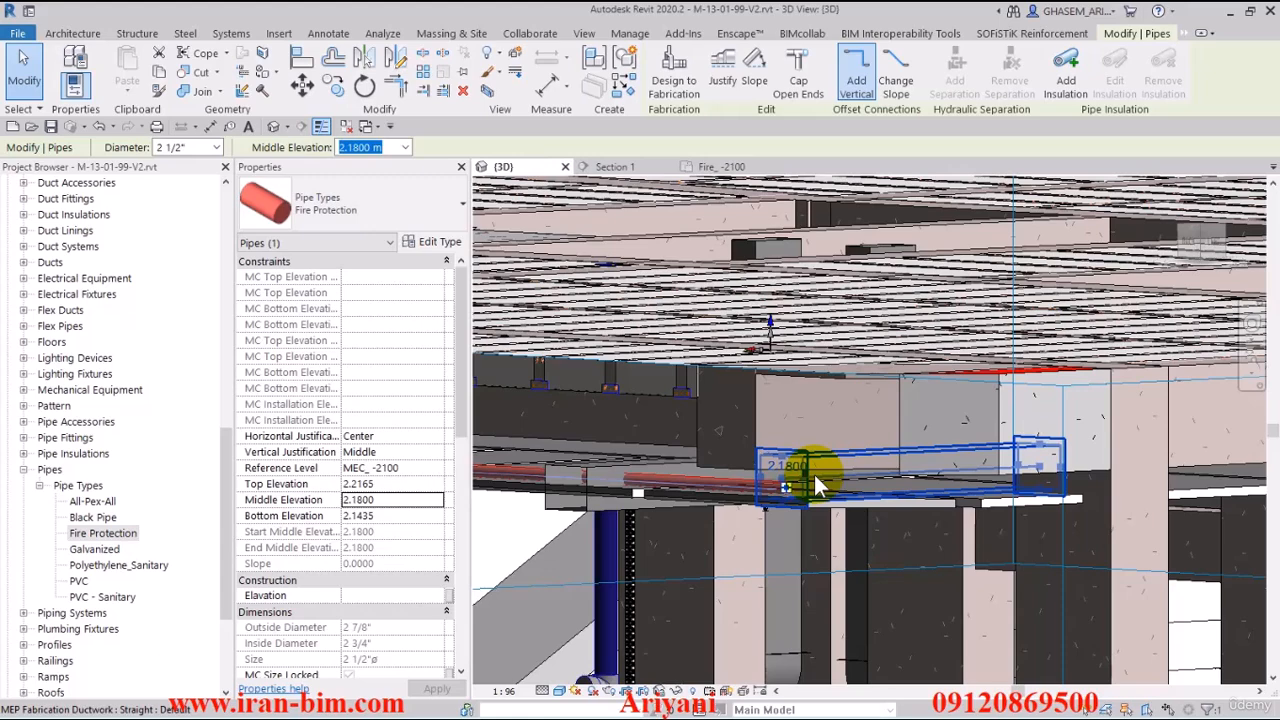
middle_click_drag(714, 429, 819, 518)
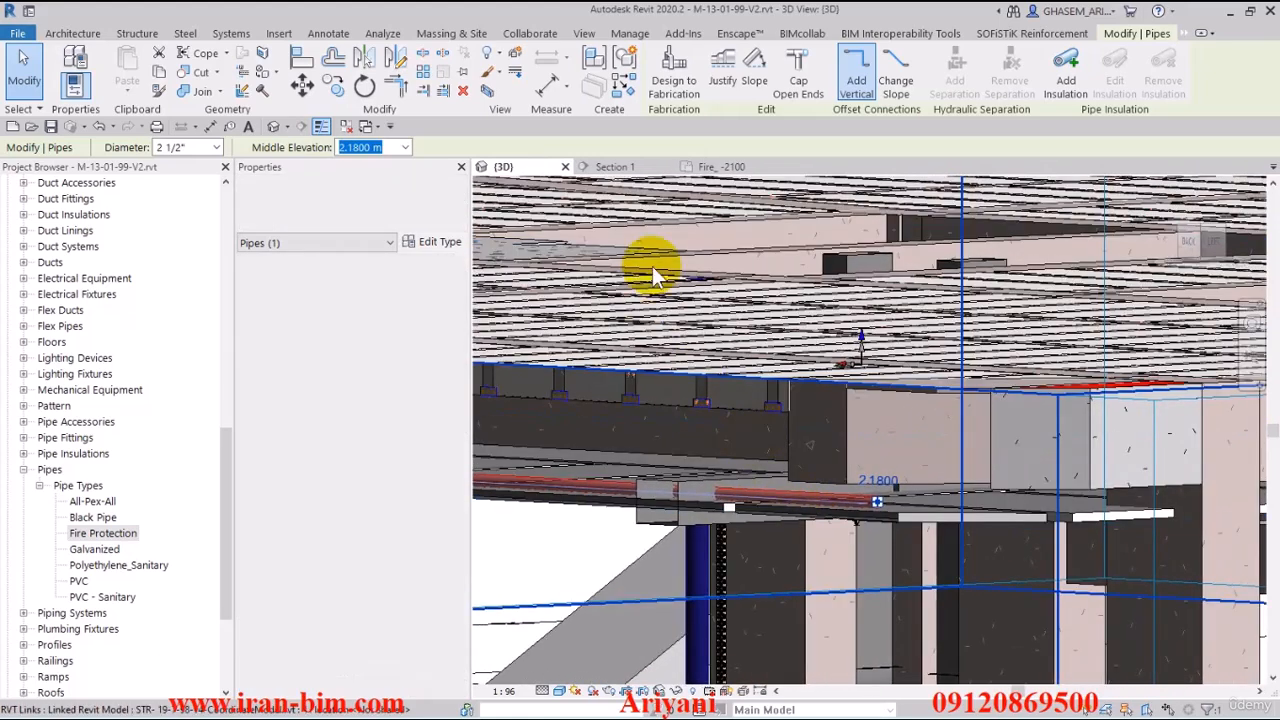
left_click(728, 167)
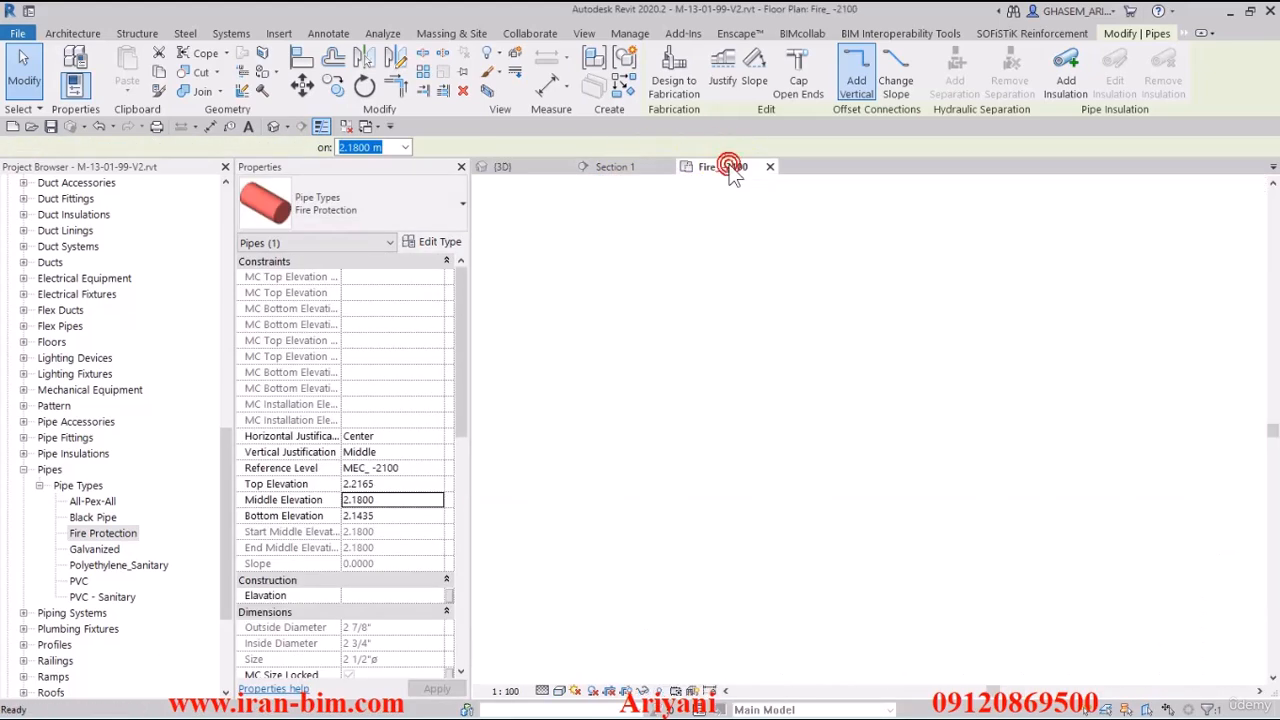
Step: Follow the horizontal fire pipe through the Fire_ -2100 plan and compare it with the branch lines and sprinklers of the underlay drawing
scroll(851, 351, "down", 3)
middle_click_drag(857, 371, 743, 399)
scroll(743, 399, "up", 5)
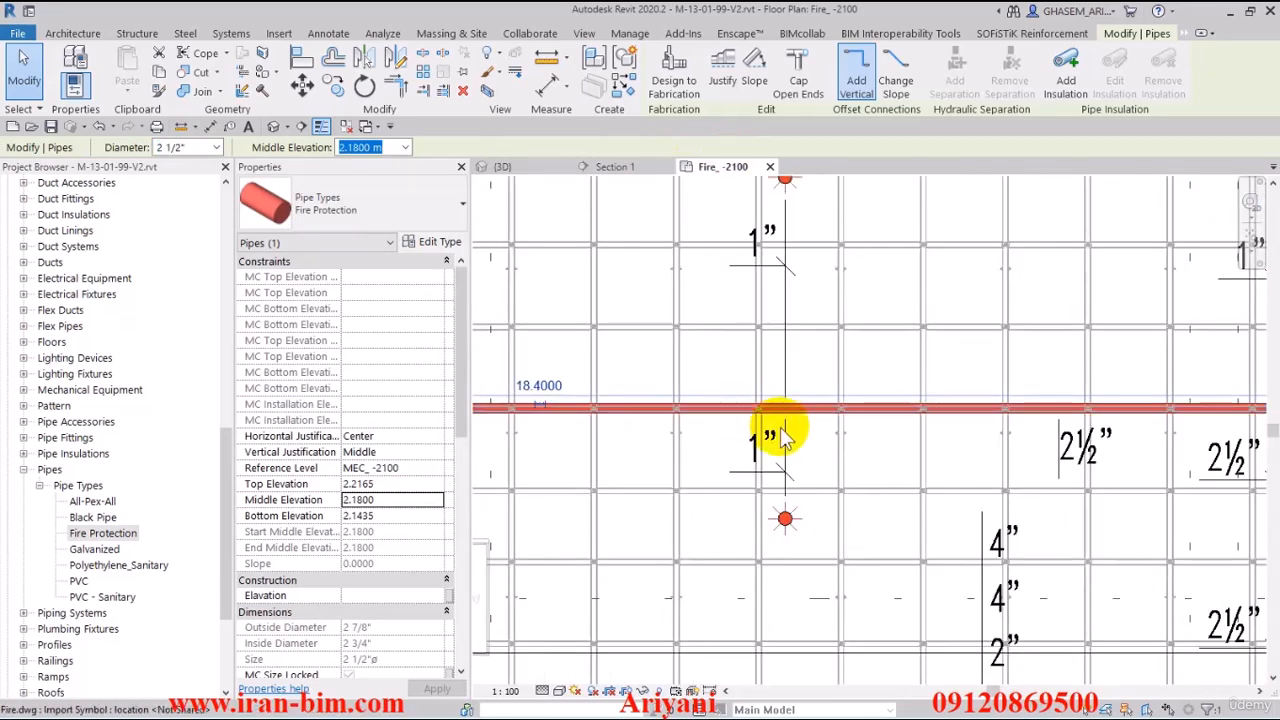
mouse_move(829, 429)
middle_mouse_down()
mouse_move(500, 434)
mouse_move(986, 437)
mouse_move(662, 458)
mouse_move(929, 457)
mouse_move(749, 471)
mouse_move(834, 491)
mouse_move(857, 466)
mouse_move(612, 470)
mouse_move(929, 471)
mouse_move(651, 457)
middle_mouse_up()
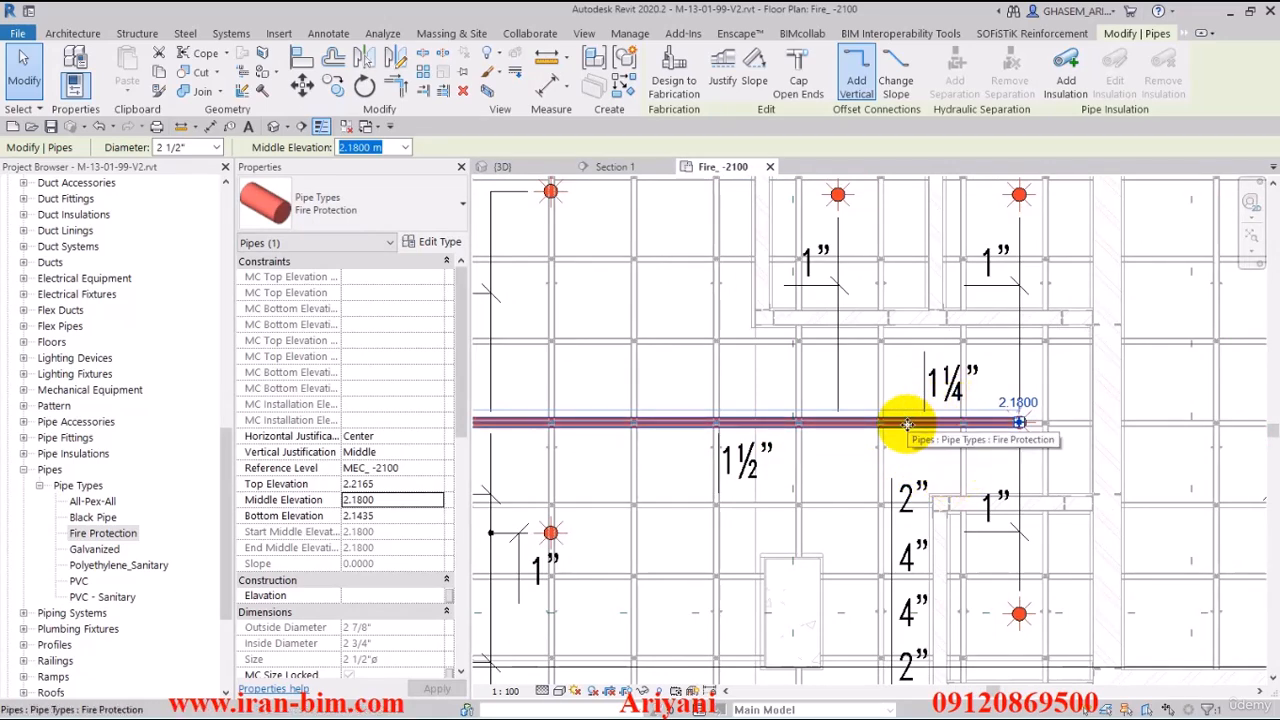
scroll(705, 445, "down", 2)
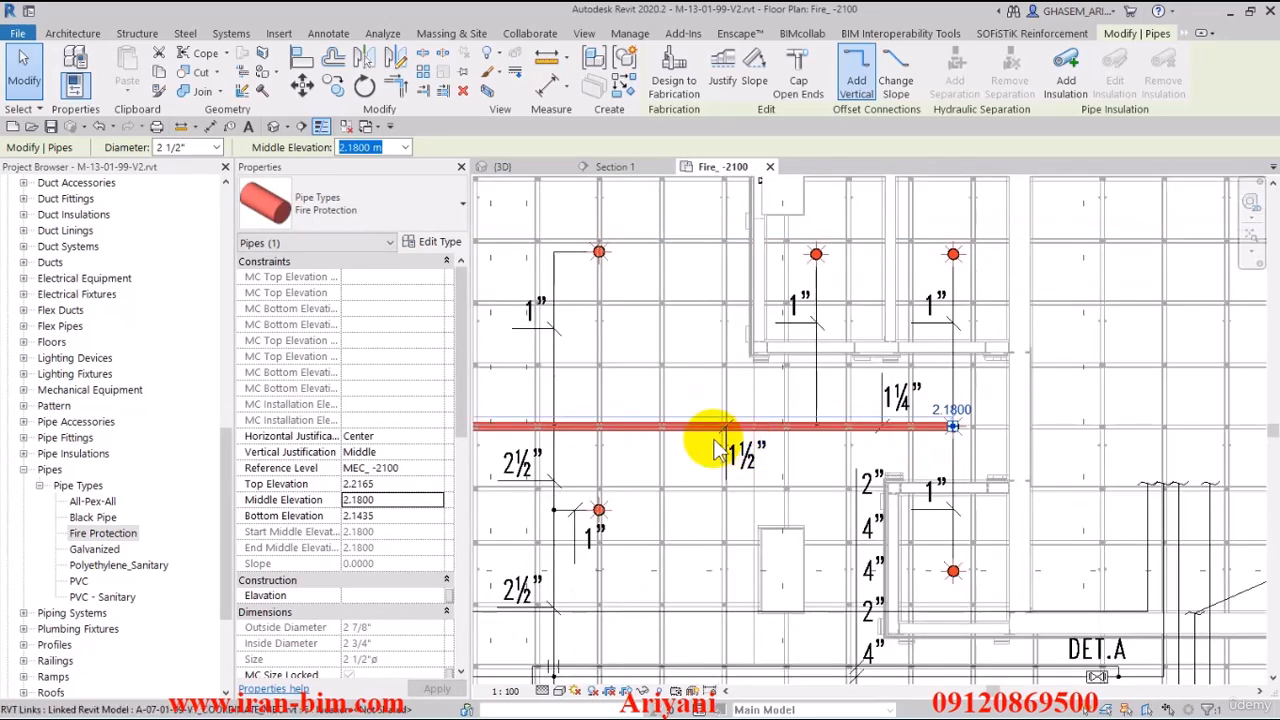
middle_click_drag(706, 442, 748, 443)
middle_click_drag(594, 429, 676, 430)
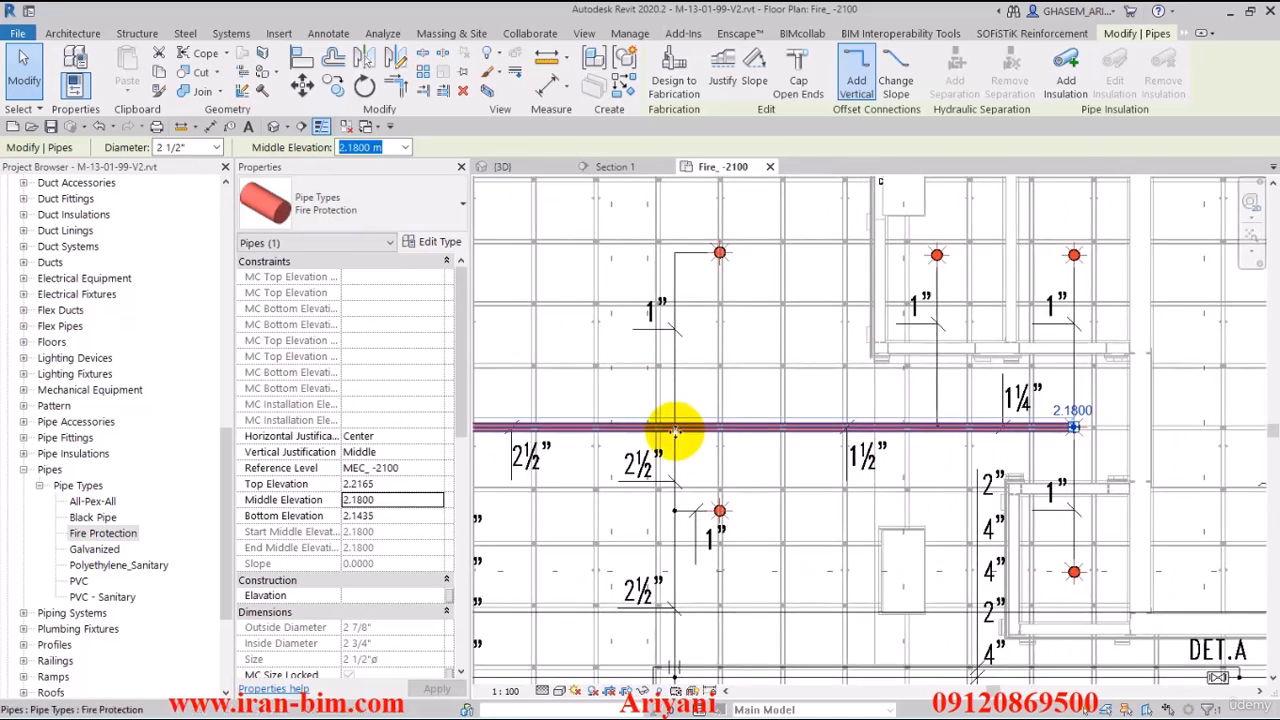
left_click(424, 58)
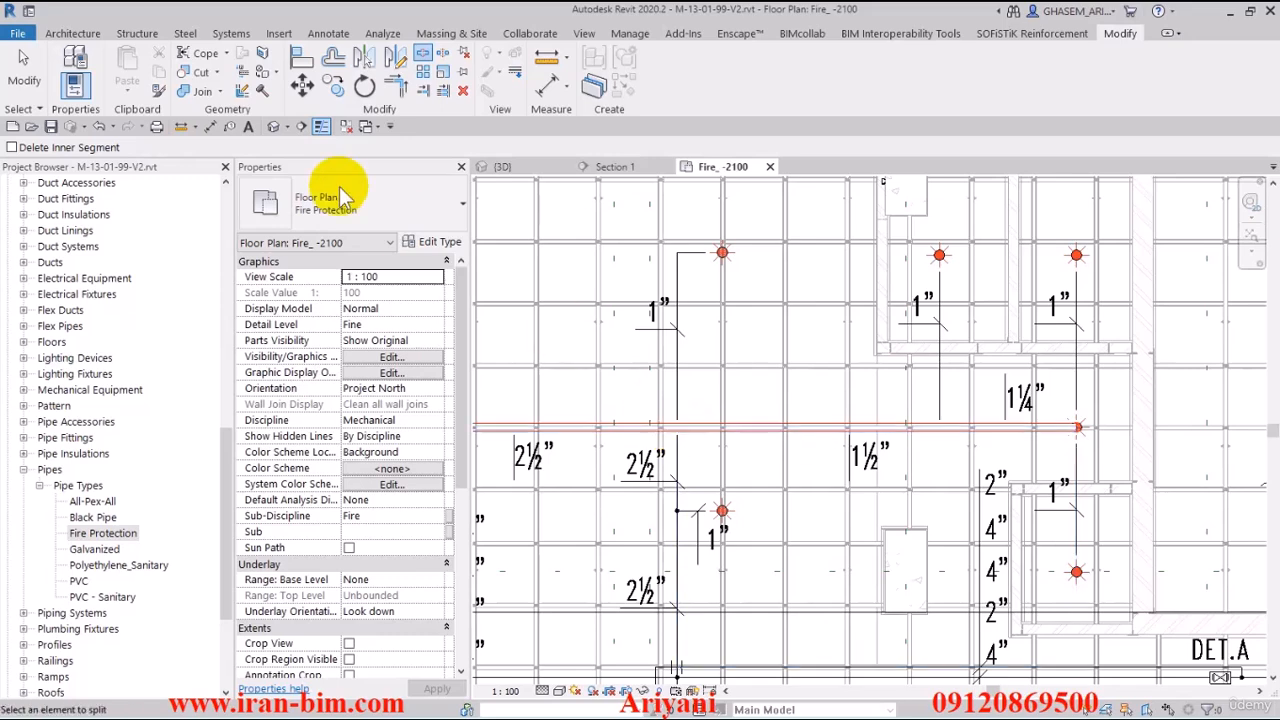
left_click(25, 62)
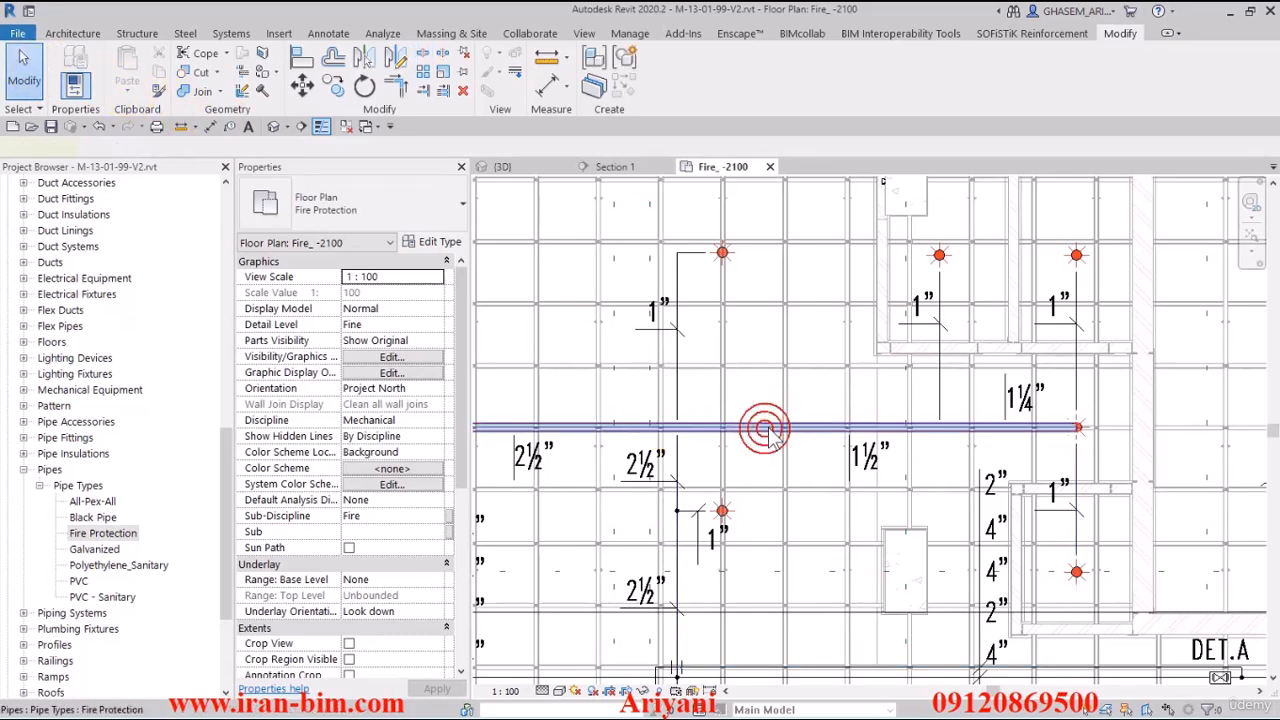
Step: Set up a new pipe similar to the main fire pipe, with Inherit Size turned off and a 1" diameter
left_click(765, 430)
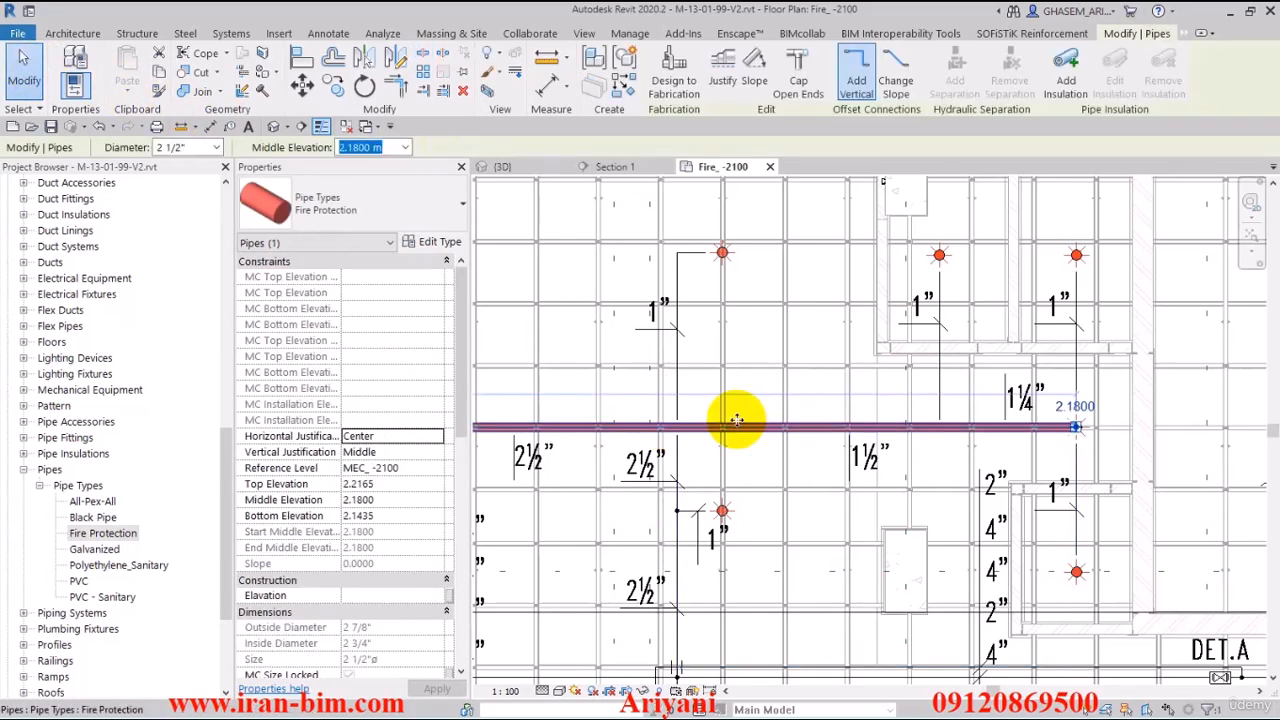
left_click(629, 93)
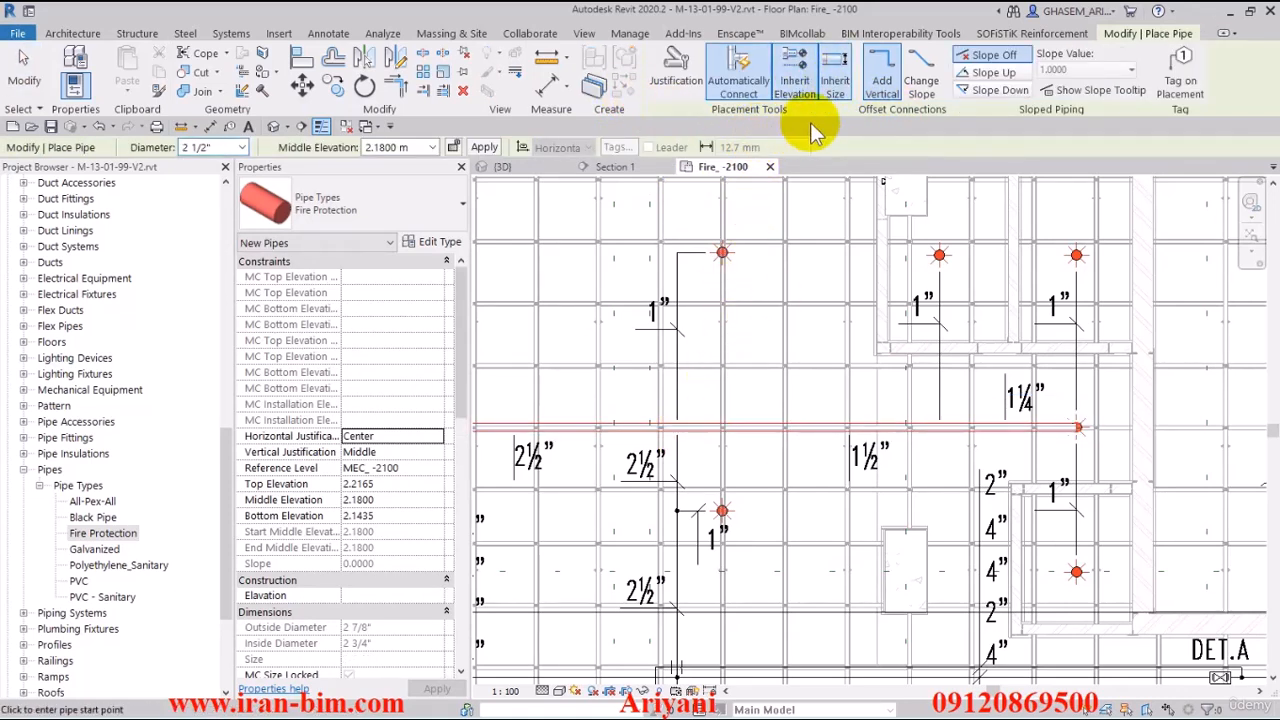
left_click(813, 88)
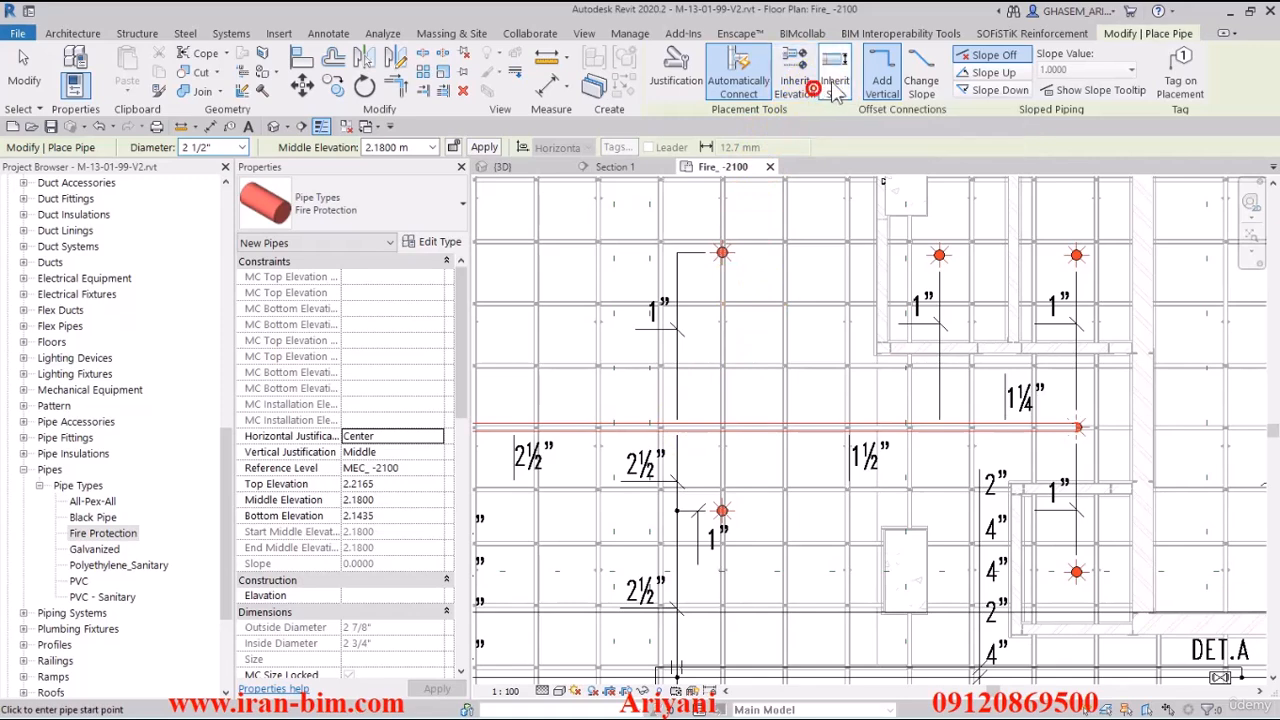
left_click(675, 427)
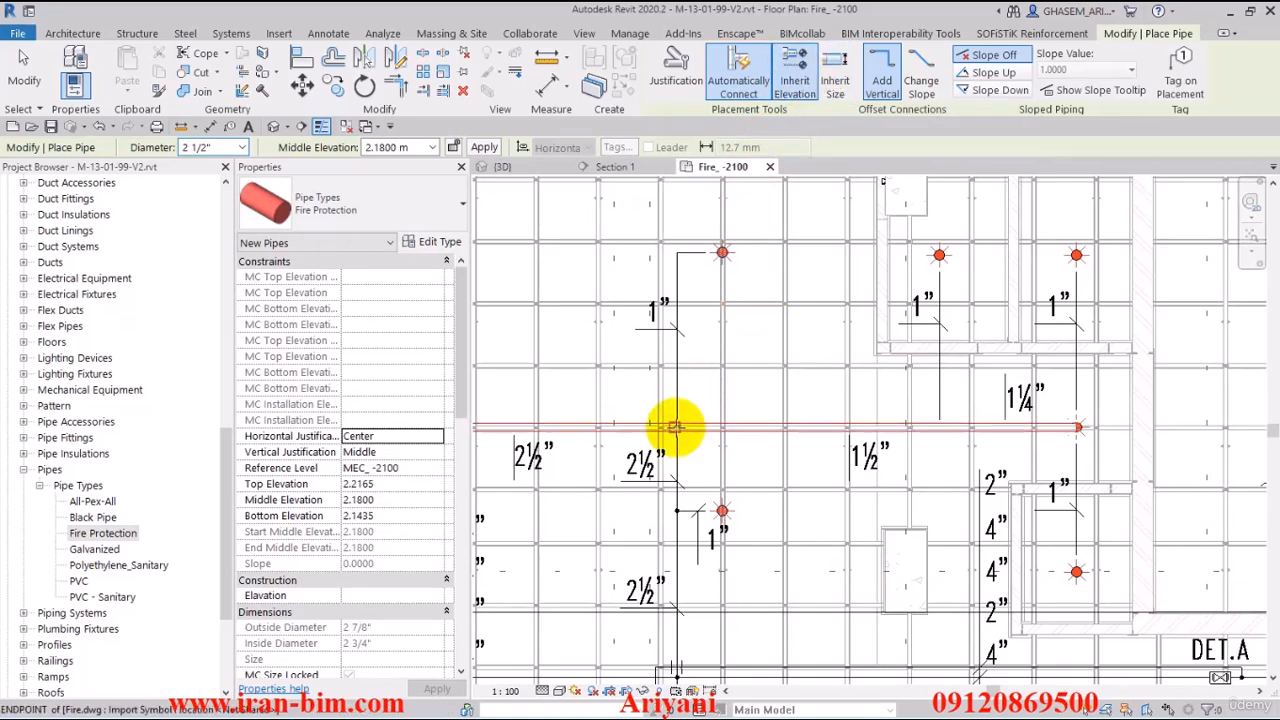
scroll(675, 427, "up", 4)
left_click(241, 147)
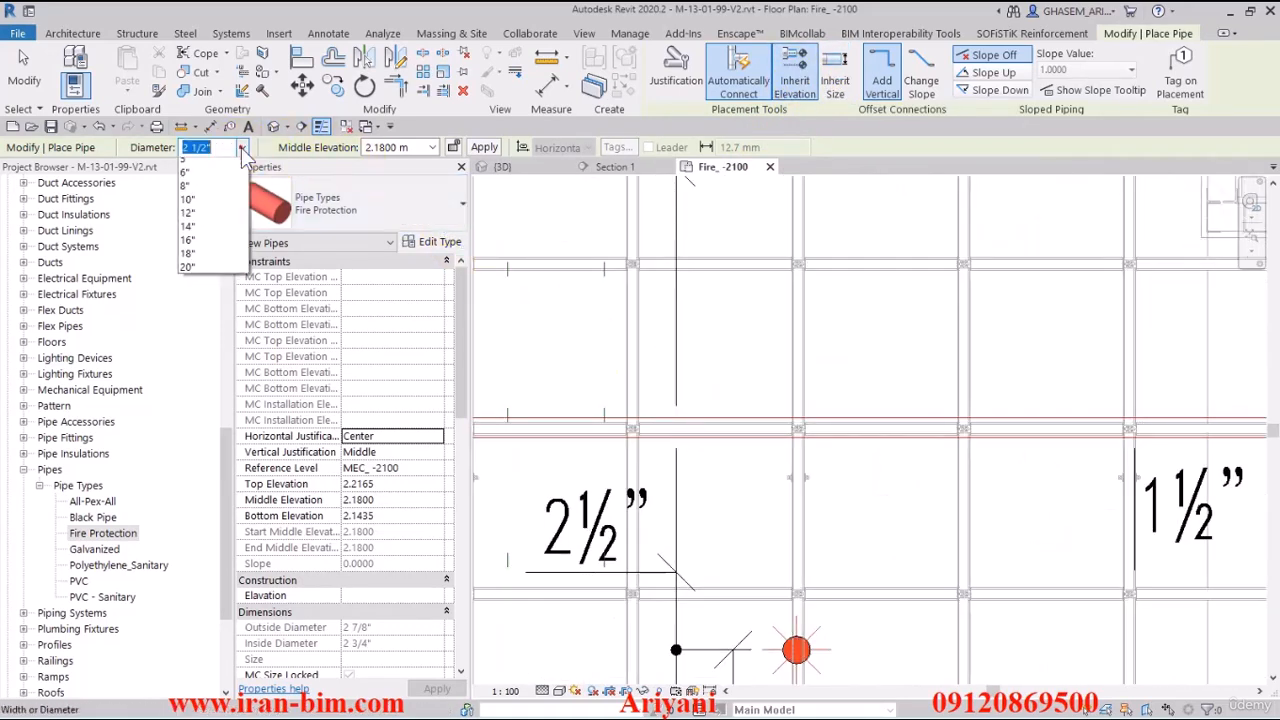
left_click(203, 205)
Step: Draw the 1" branch from the main fire pipe along the underlay line to its corner beside the upper sprinkler
left_click(678, 427)
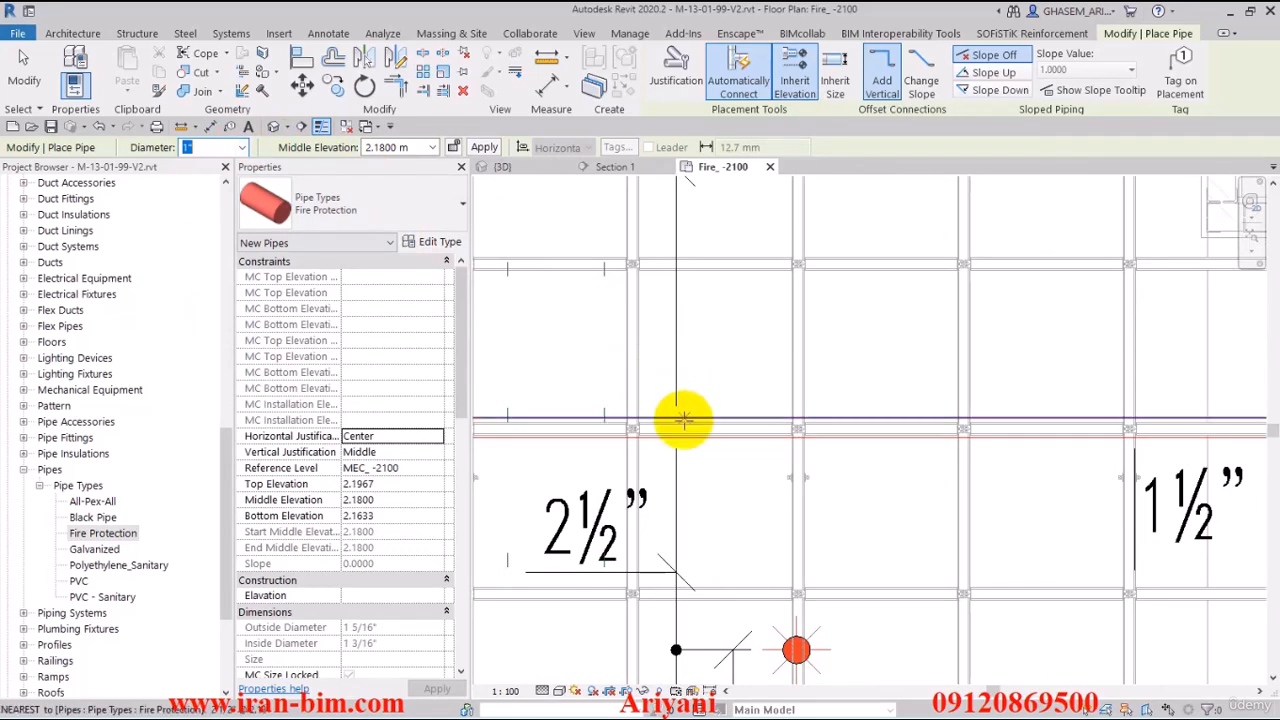
scroll(675, 427, "up", 2)
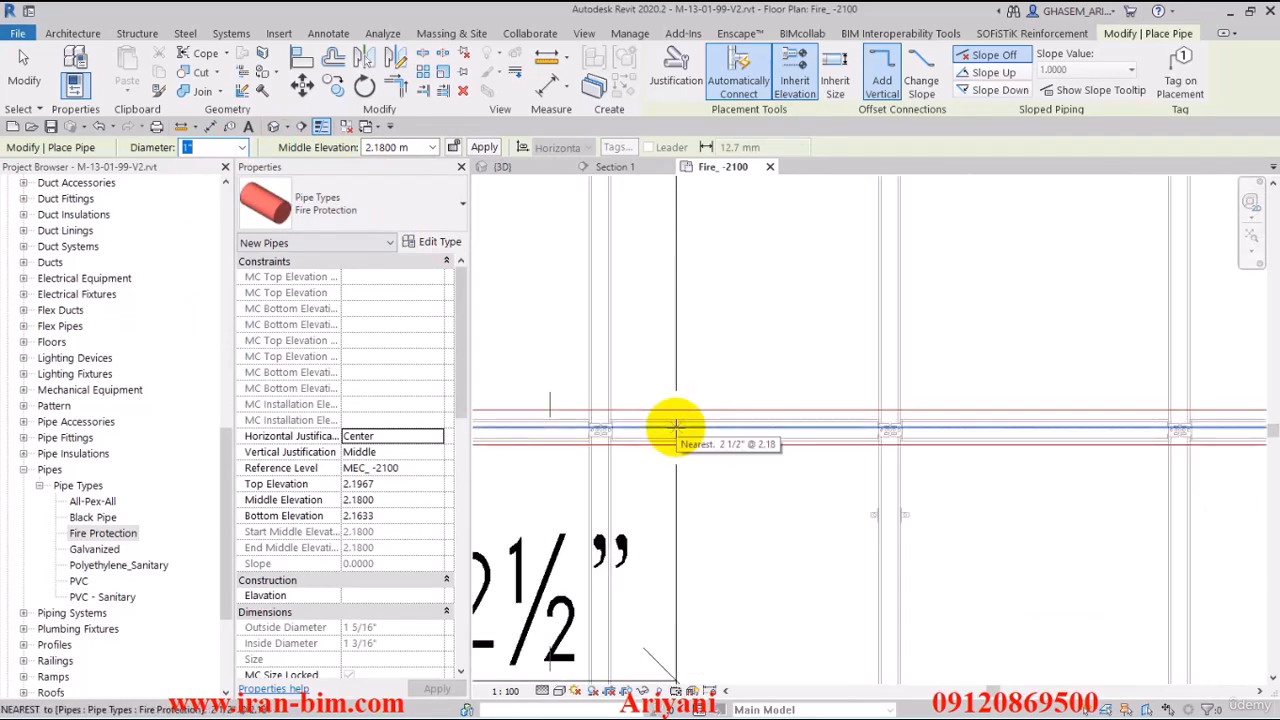
scroll(676, 427, "down", 2)
scroll(668, 295, "down", 2)
scroll(697, 352, "up", 1)
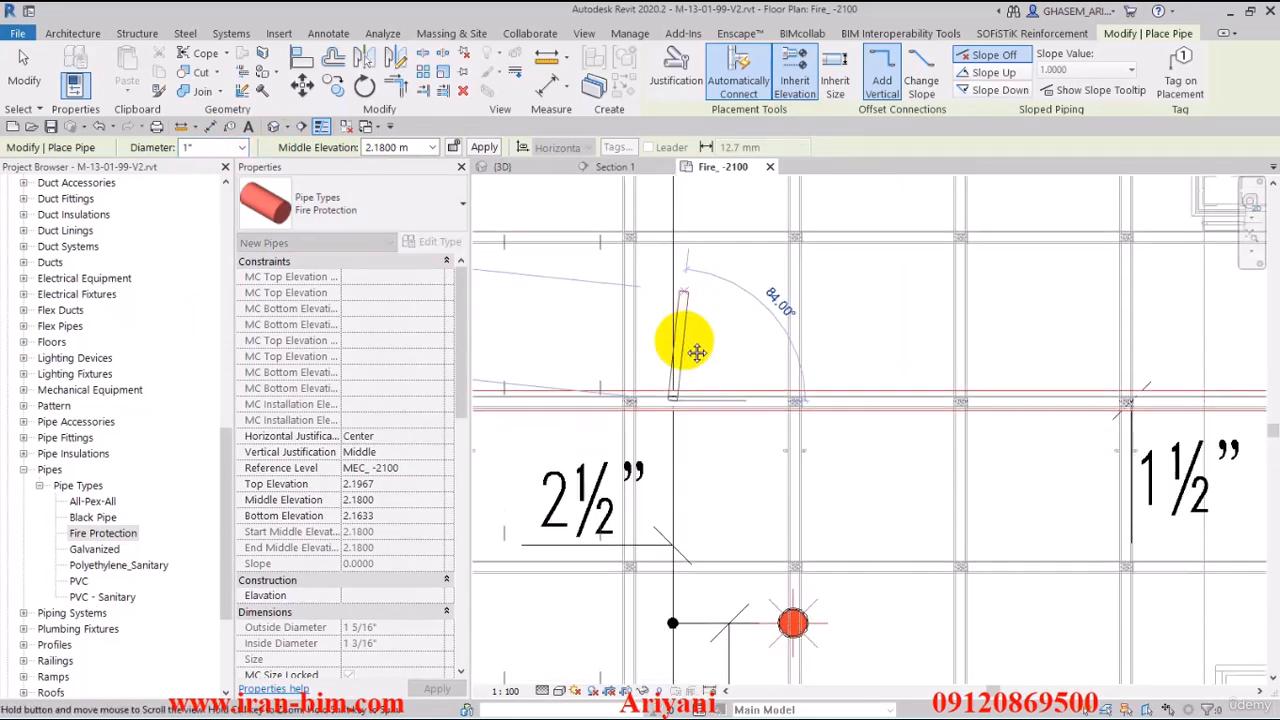
middle_click_drag(685, 341, 674, 522)
middle_click_drag(666, 309, 661, 497)
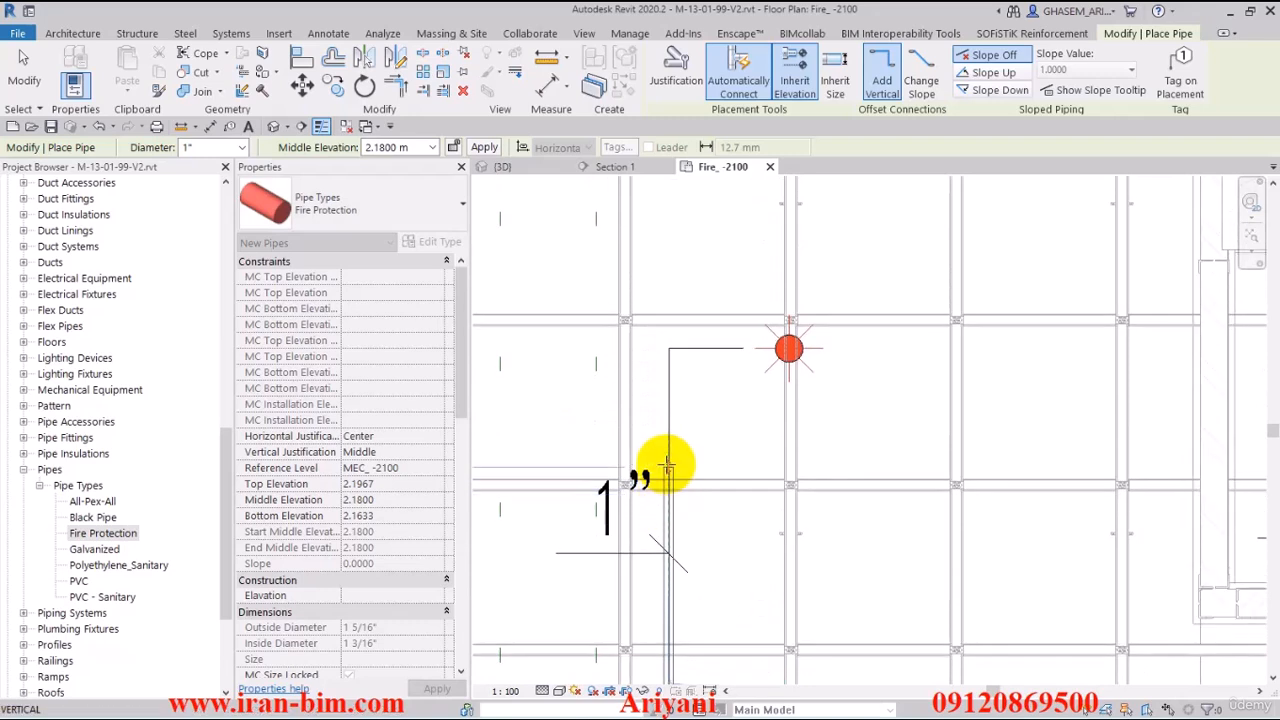
left_click(670, 348)
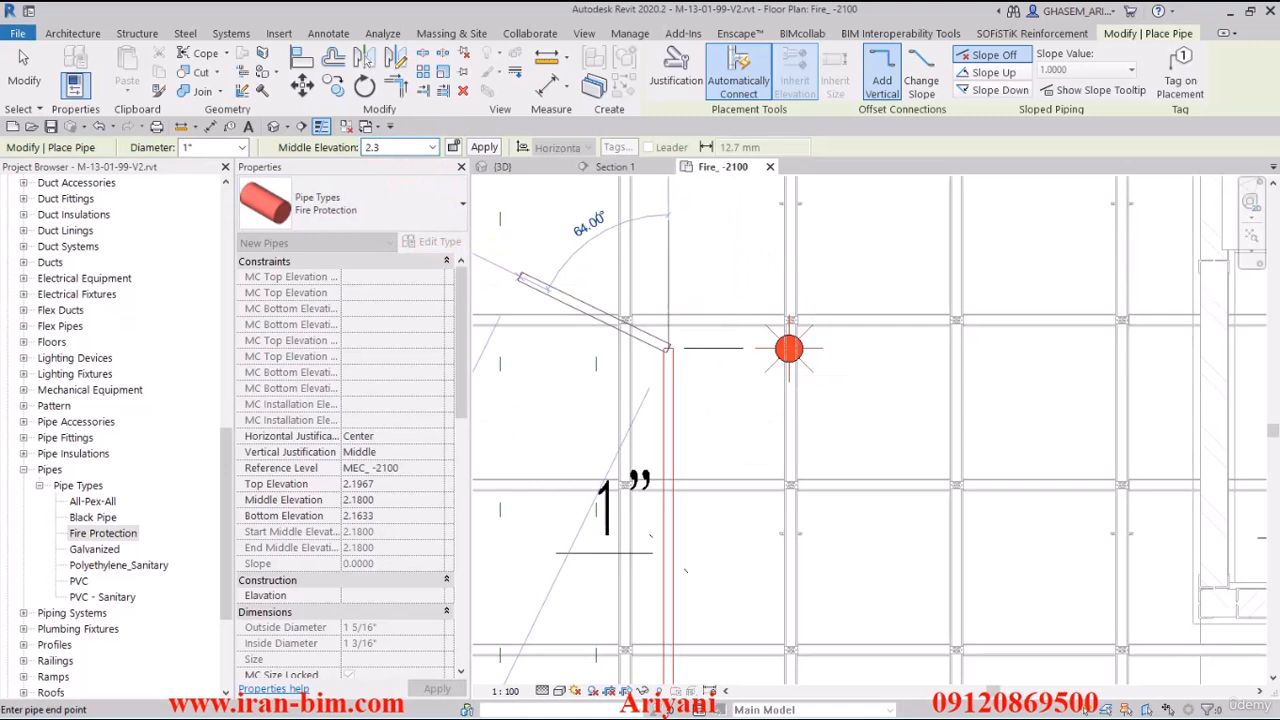
Step: Continue the branch at a middle elevation of 2.3 m with a segment about 0.32 m long toward the sprinkler
key("Return")
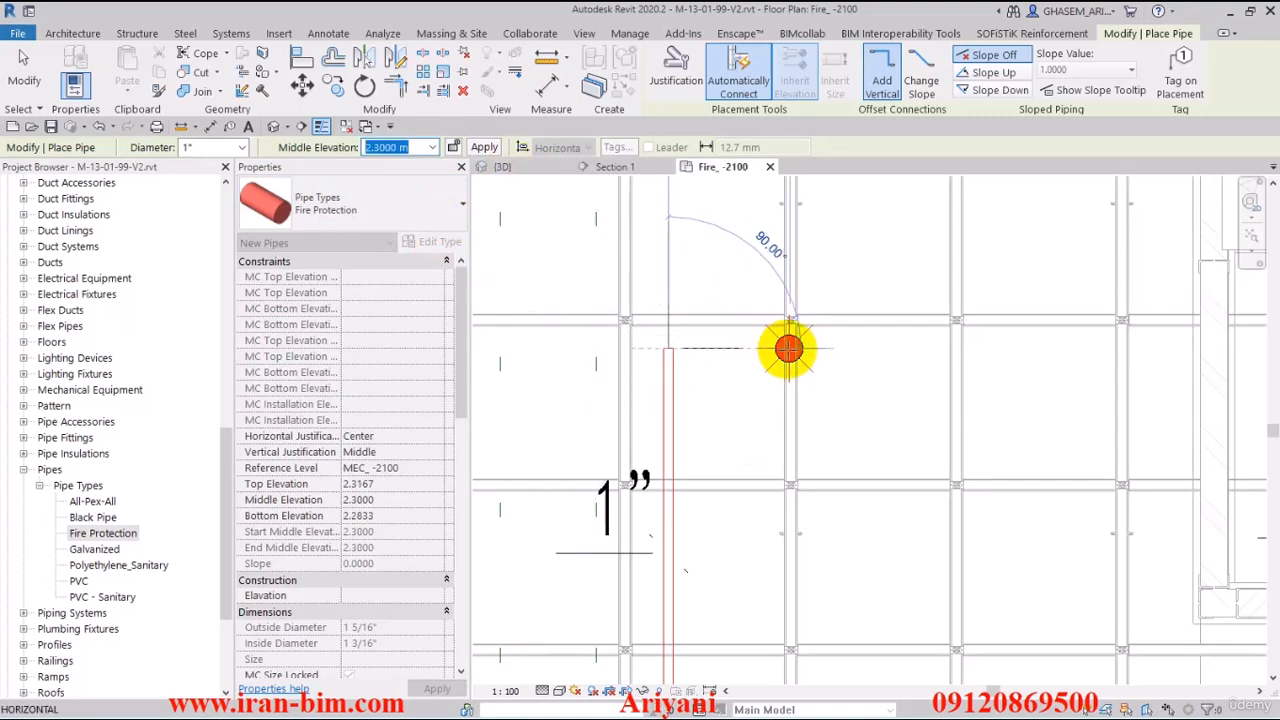
scroll(789, 348, "up", 3)
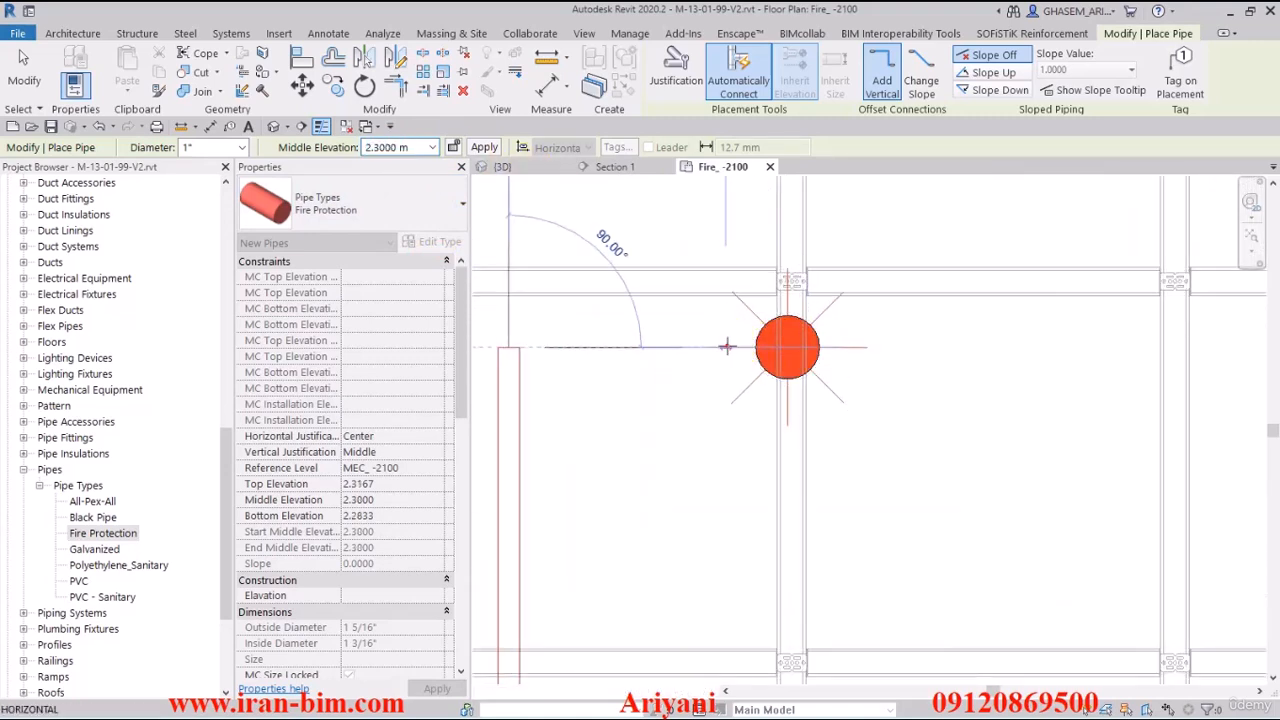
left_click(24, 68)
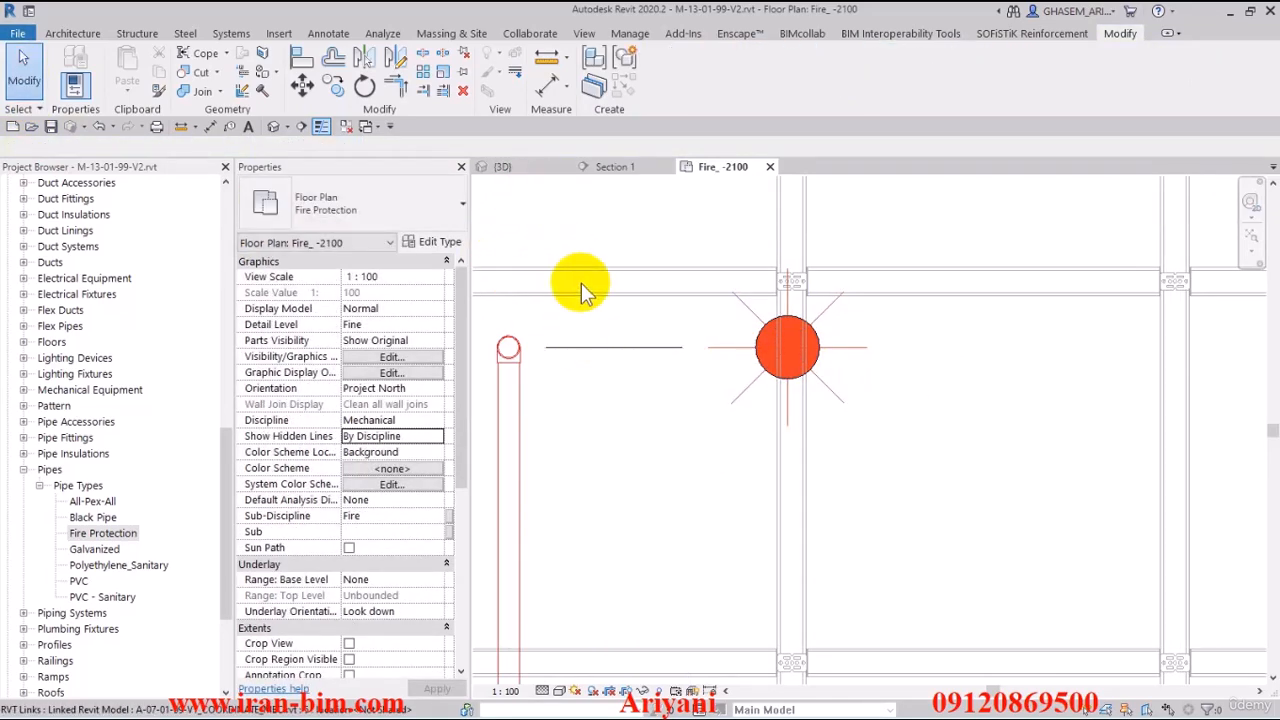
Step: Select the whole connected pipe network, isolate it in a 3D section box, and inspect the new branch's rise up close
scroll(583, 288, "down", 5)
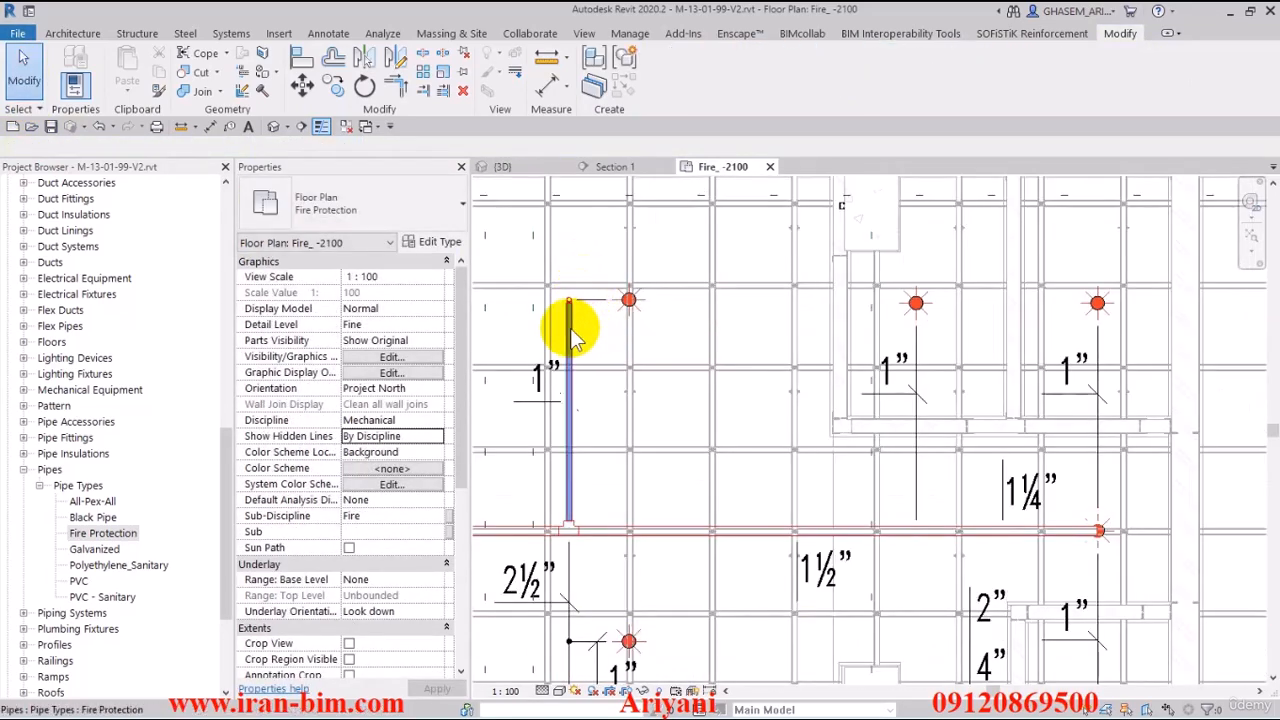
key("Tab")
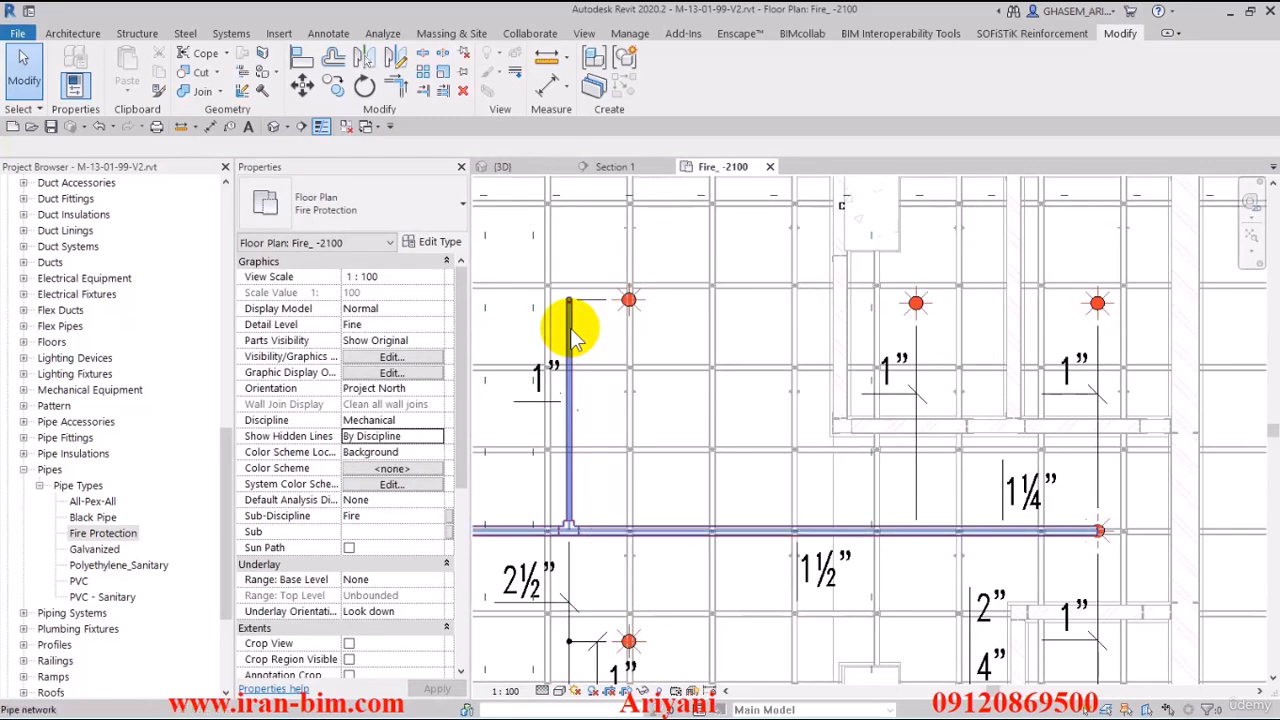
left_click(575, 340)
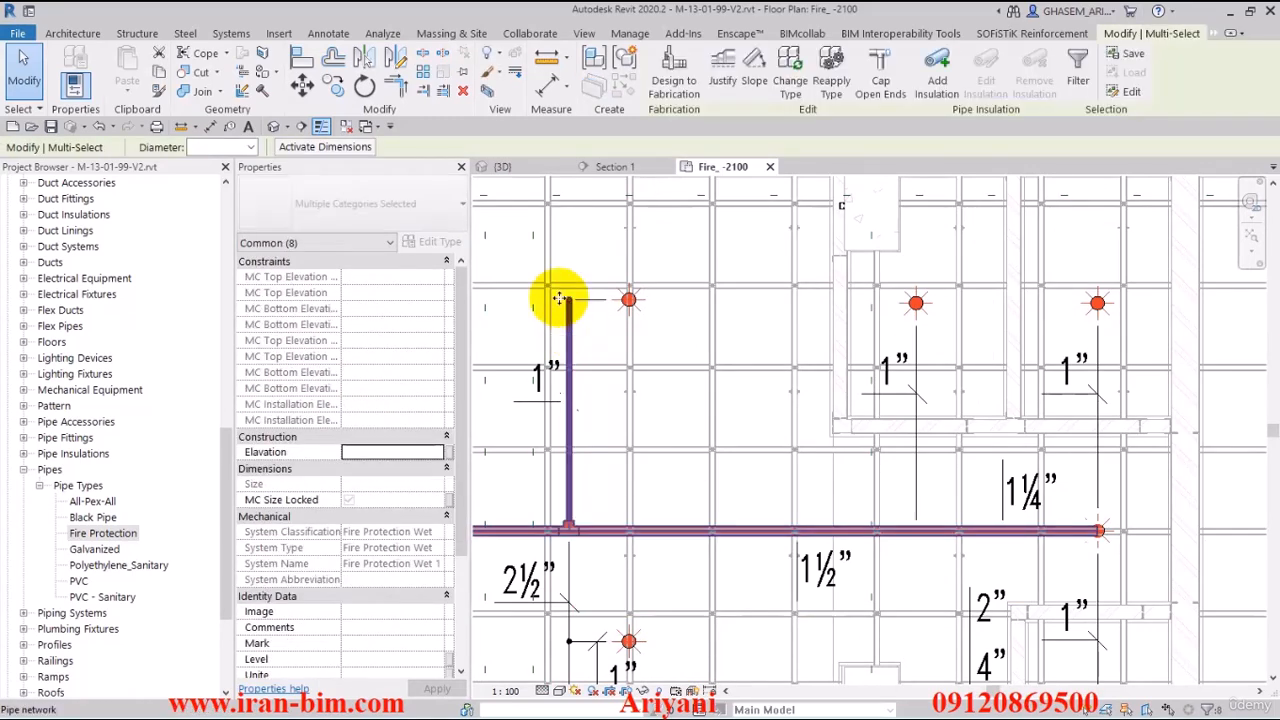
left_click(489, 95)
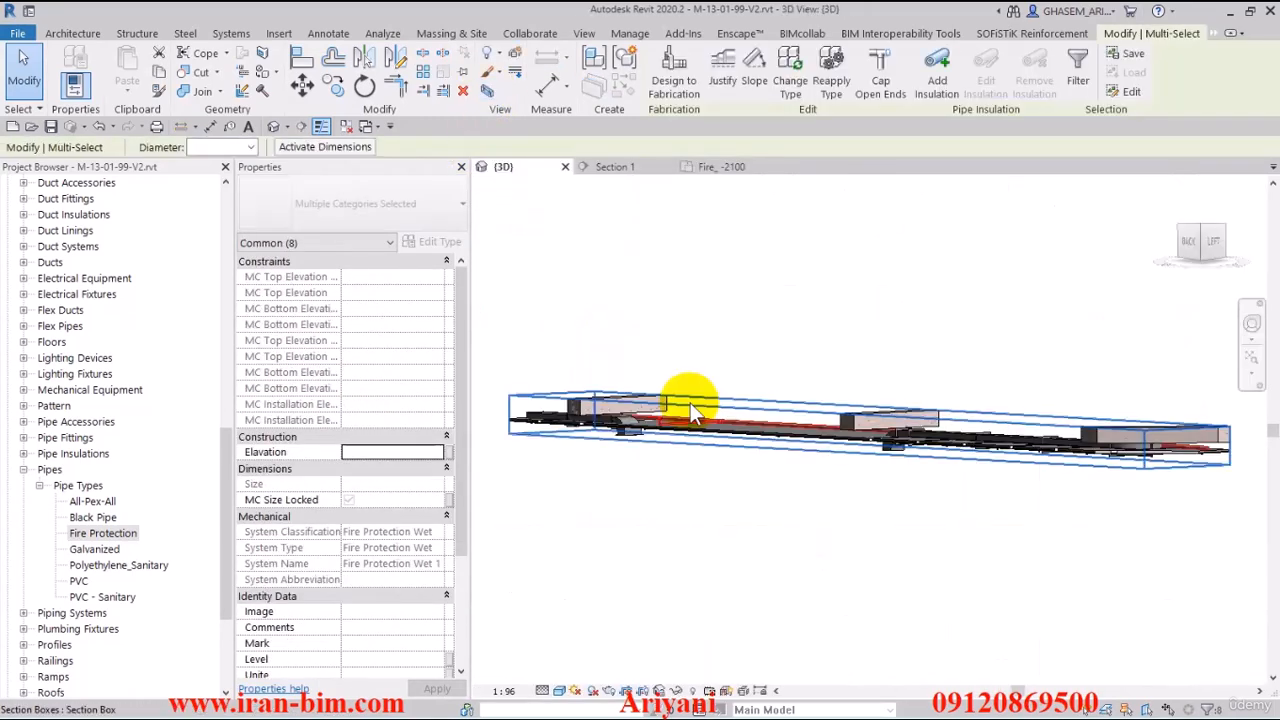
middle_click_drag(826, 537, 703, 540, "shift")
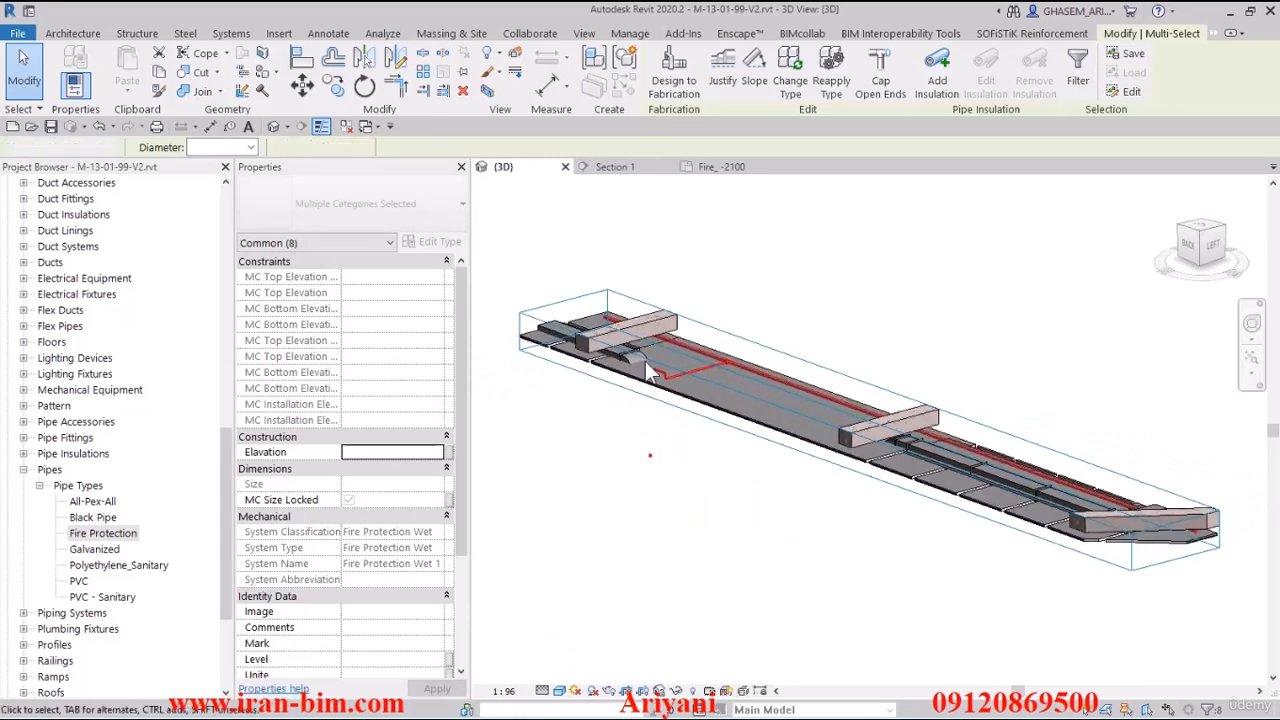
key("Escape")
scroll(645, 361, "up", 8)
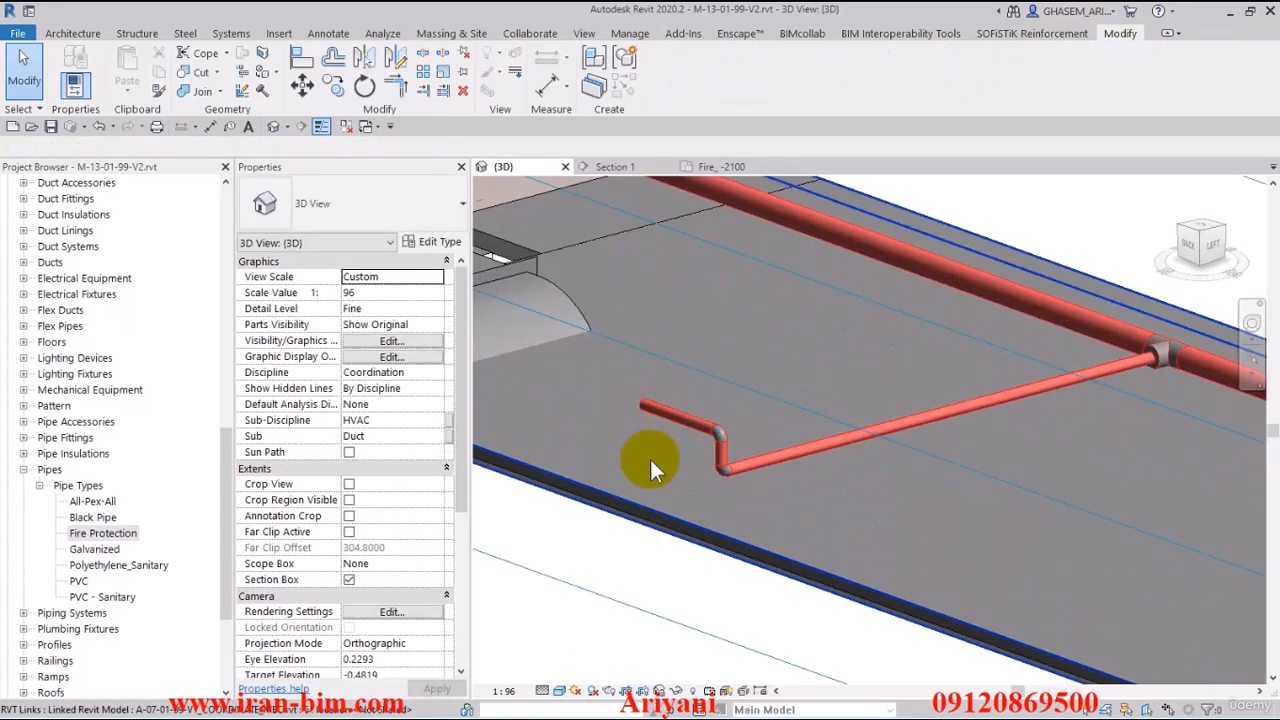
middle_click_drag(650, 459, 718, 503, "shift")
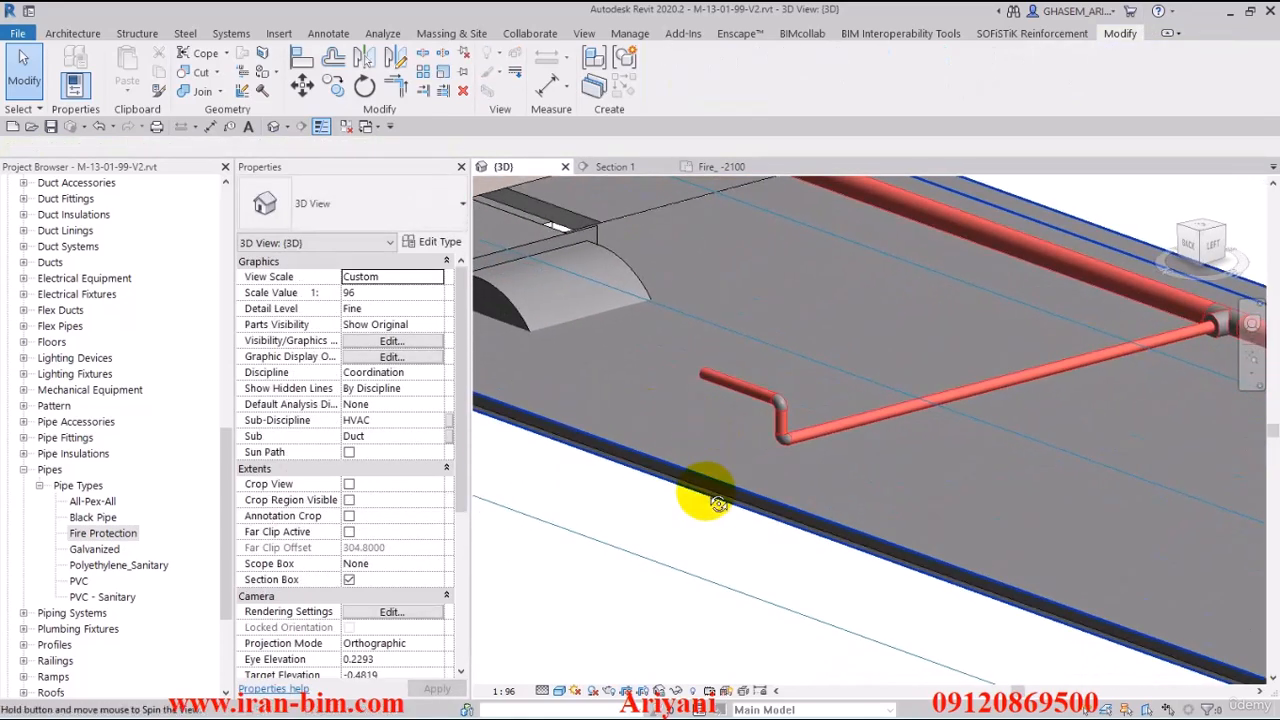
Step: Try to connect the sprinkler into the raised 1" branch segment with Connect Into, using a level 3D view
left_click(735, 390)
middle_click_drag(808, 551, 800, 394, "shift")
middle_click_drag(655, 473, 657, 474, "shift")
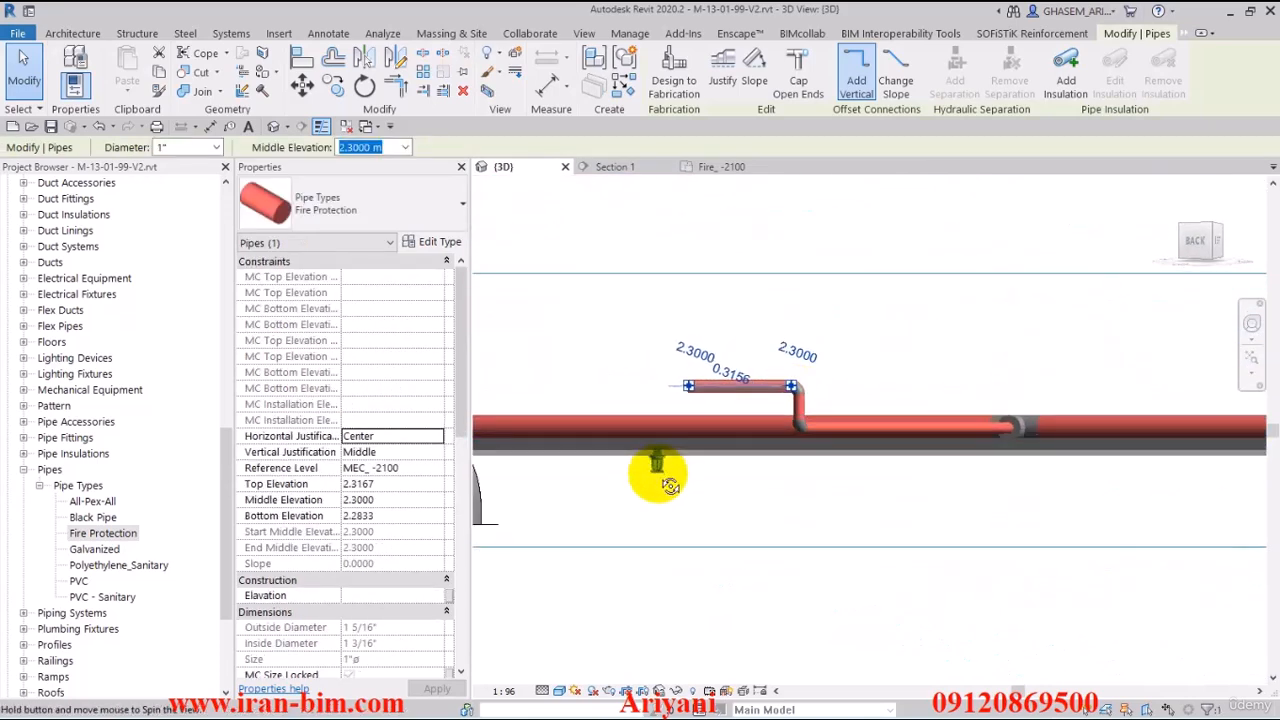
left_click(657, 402)
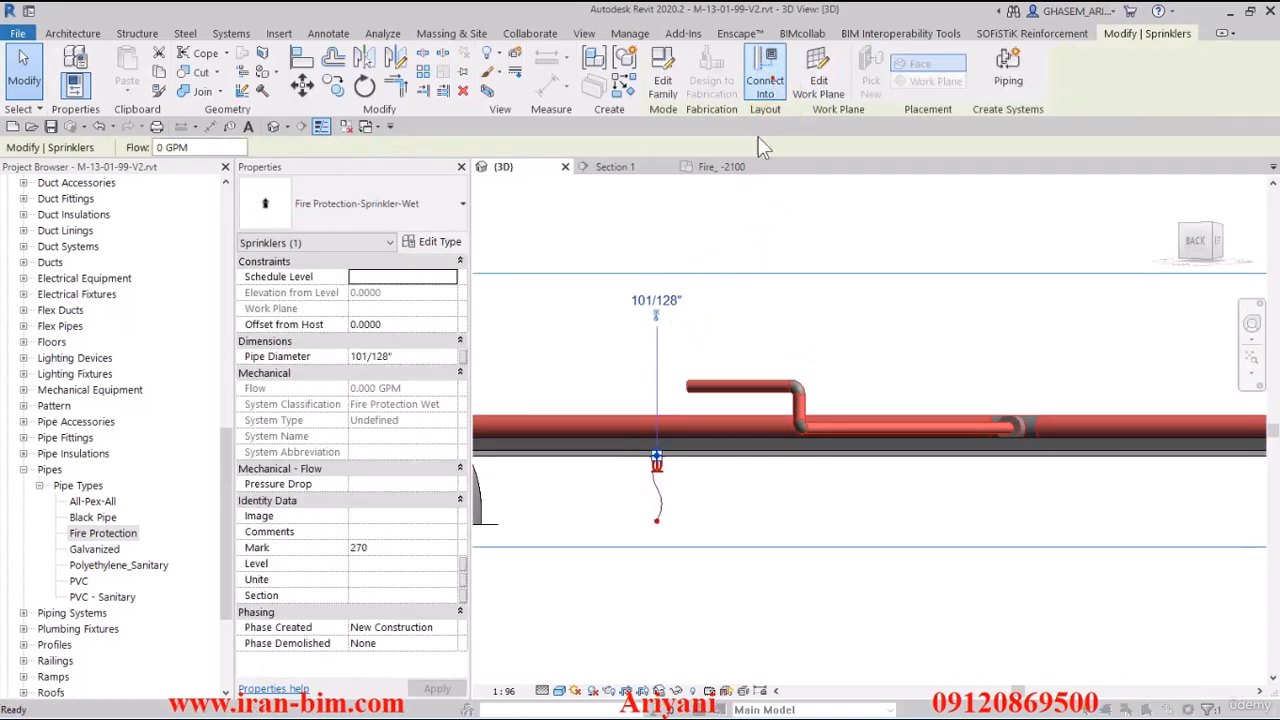
left_click(686, 382)
left_click(1230, 698)
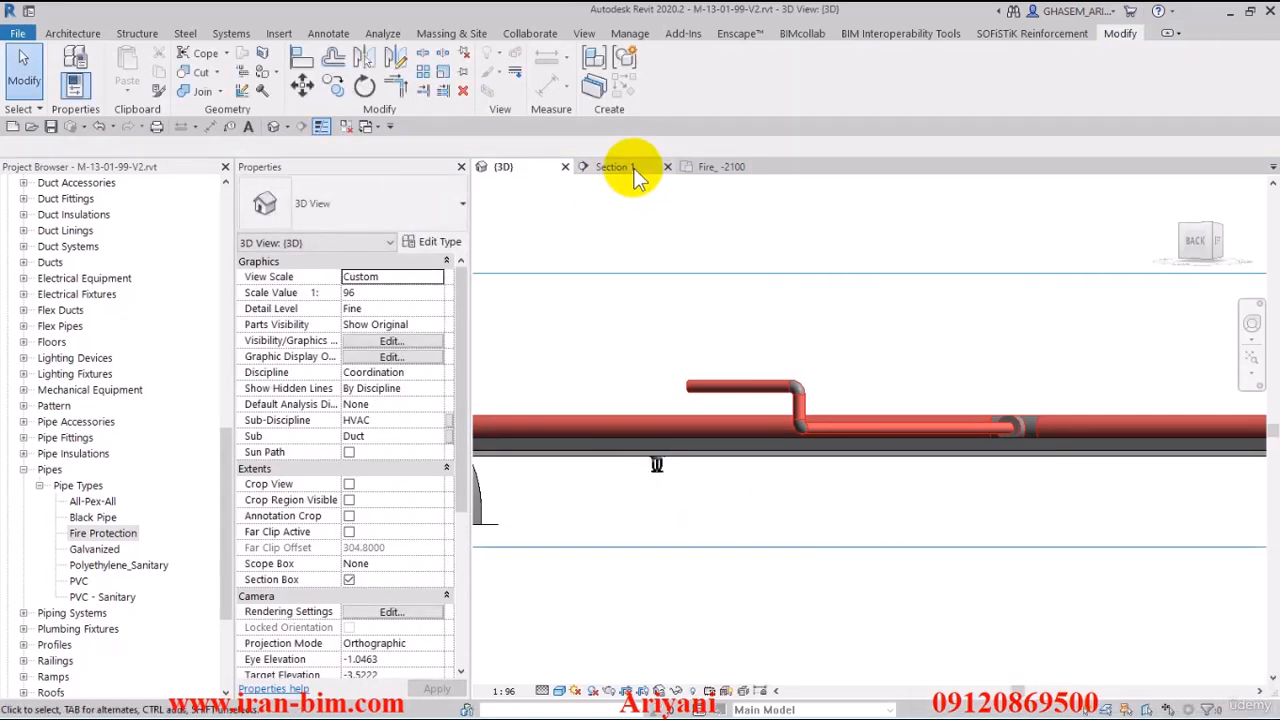
Step: In the Fire_ -2100 plan, create a vertical 1" pipe from the upper sprinkler's connector to a middle elevation of 2.3 m
left_click(722, 168)
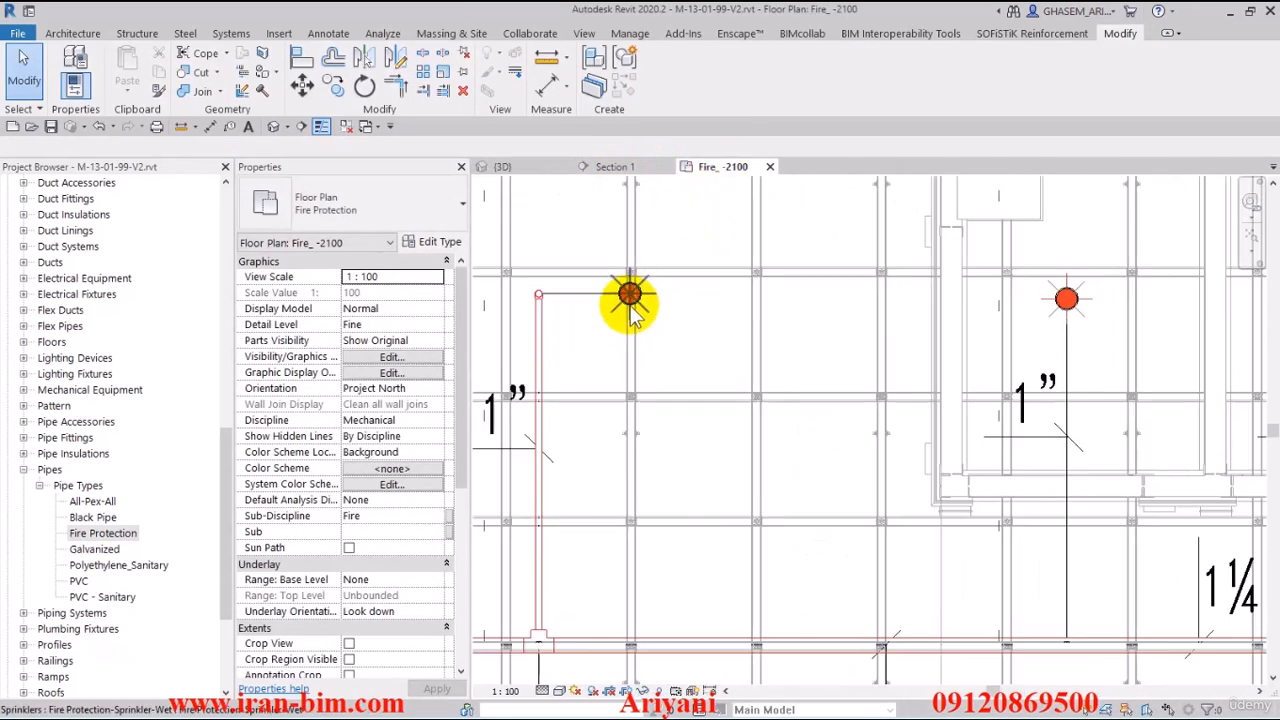
left_click(630, 295)
scroll(794, 380, "up", 3)
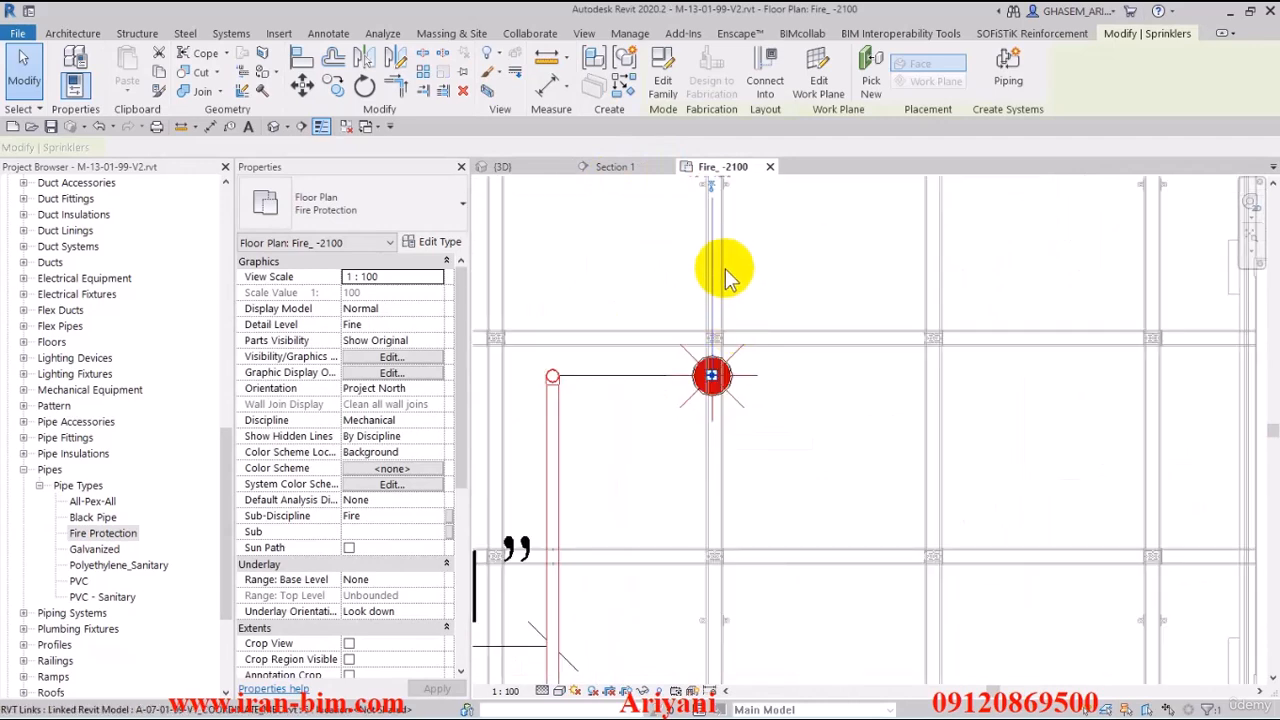
middle_click_drag(761, 340, 775, 375)
left_click(743, 268)
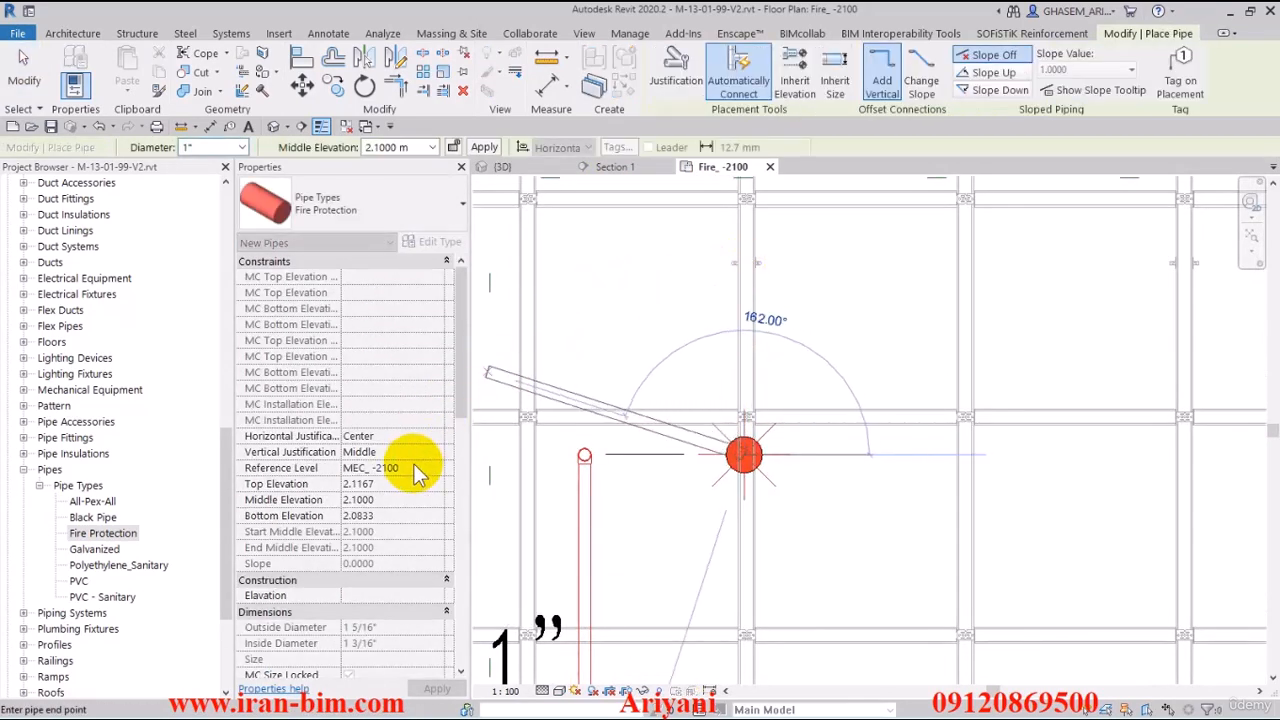
left_click(400, 147)
type("2.")
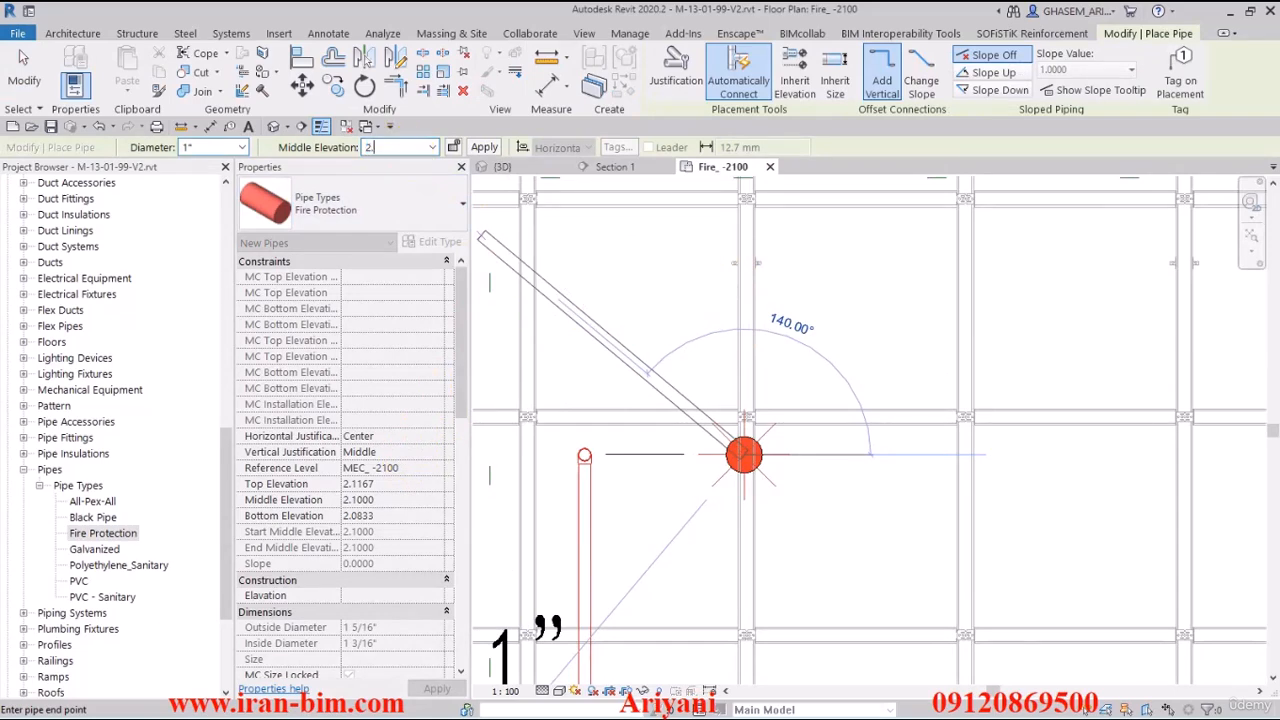
type("3")
key("Return")
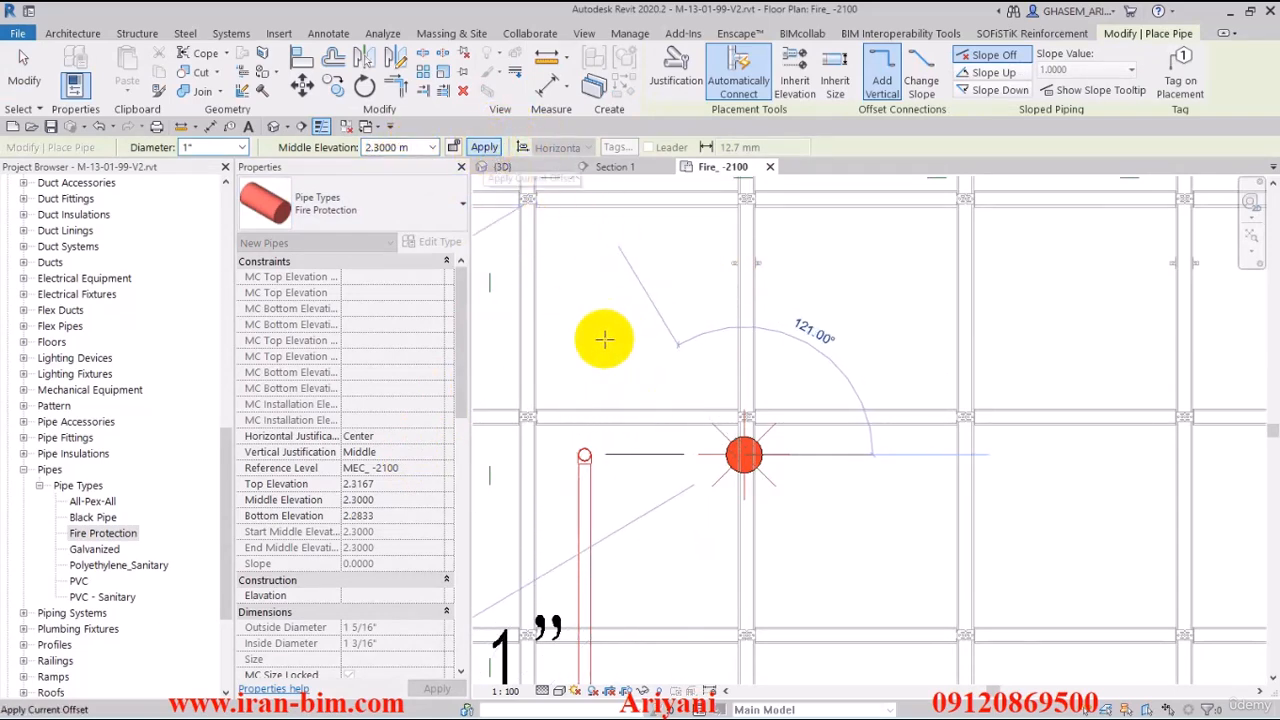
left_click(484, 148)
left_click(24, 72)
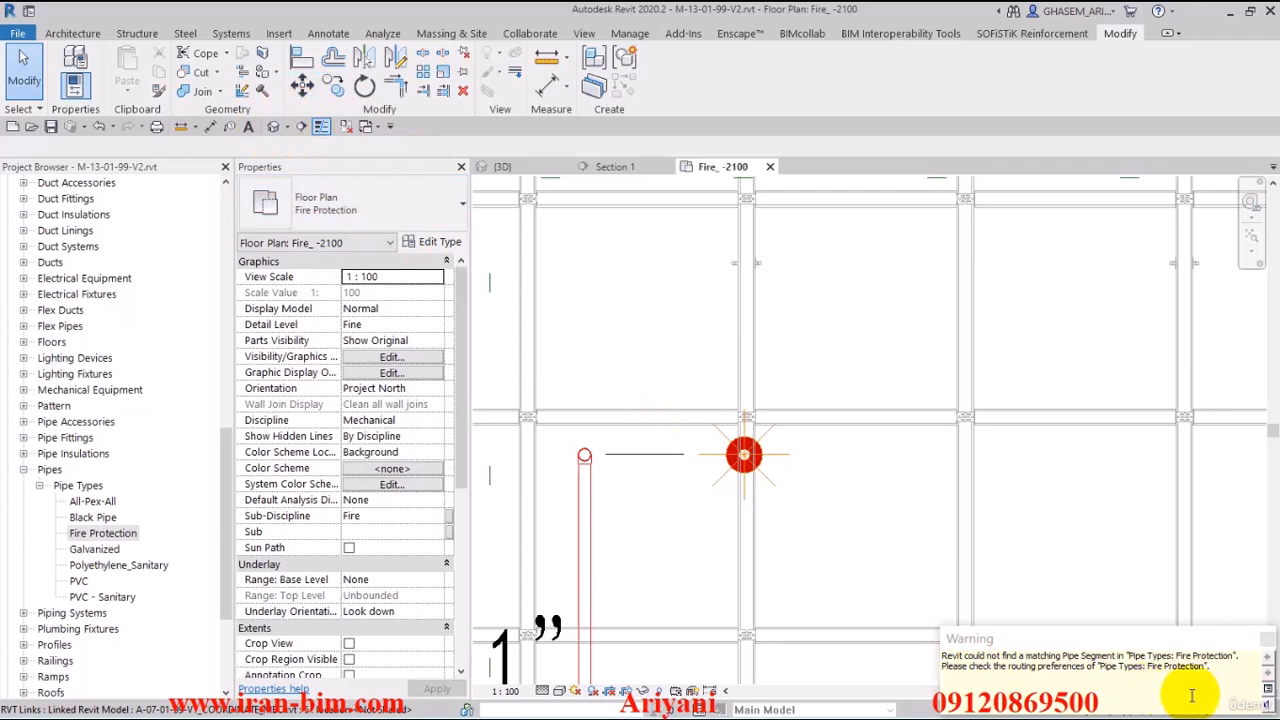
Step: Hide the A-07-01-99-V1_COORDINATE_MEC.rvt link in the 3D view through its visibility overrides
left_click(272, 127)
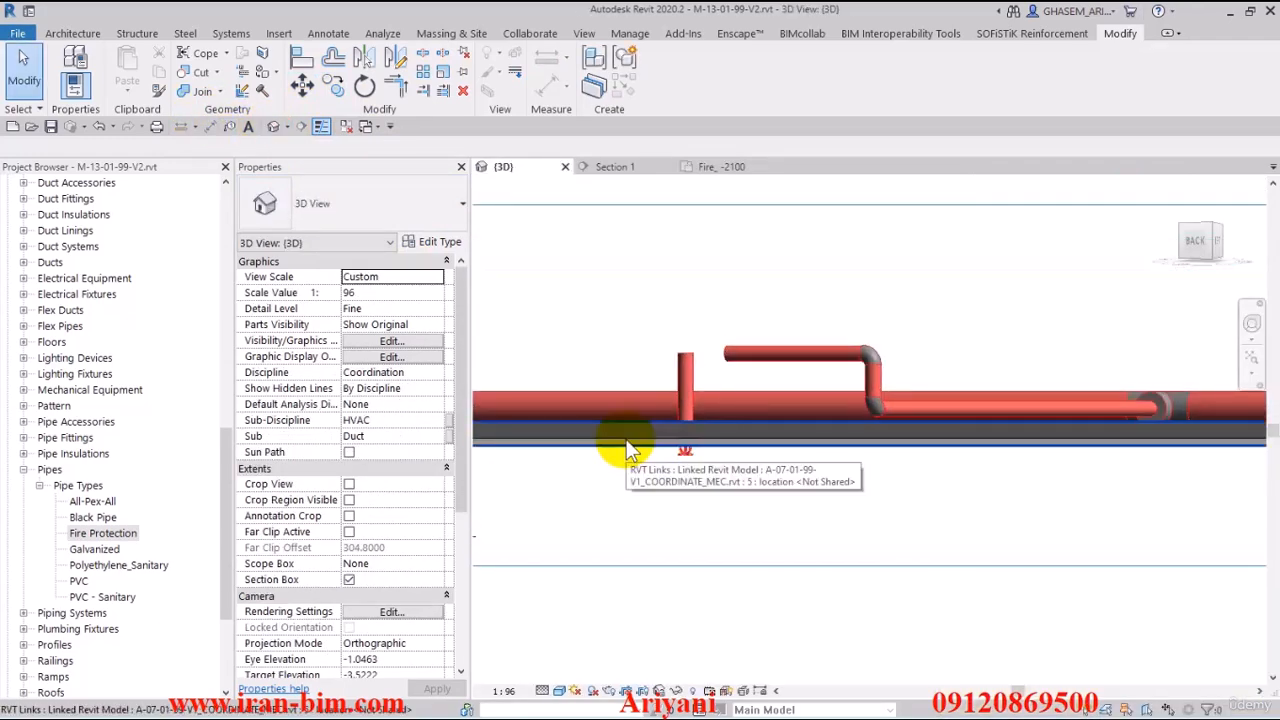
key("v")
key("v")
left_click(470, 57)
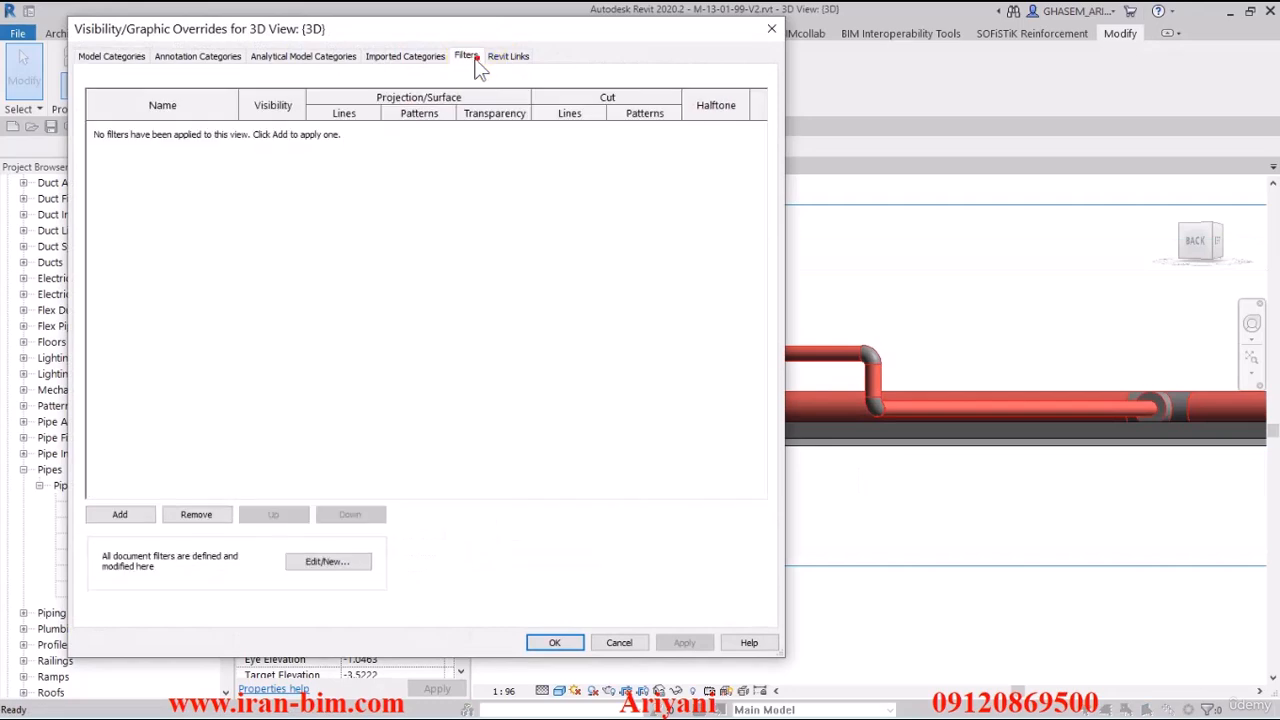
left_click(508, 56)
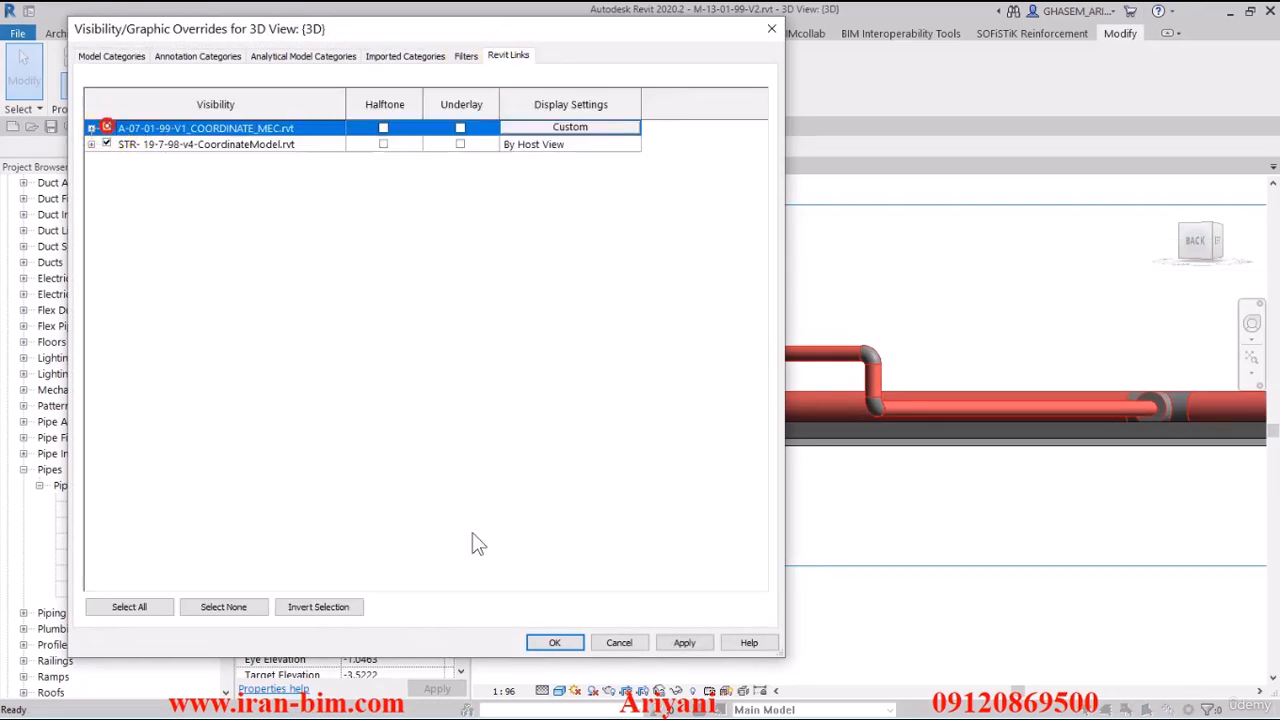
left_click(560, 645)
Step: Inspect the vertical pipe, its connection to the sprinkler and its position relative to the raised branch in 3D
mouse_move(748, 481)
middle_mouse_down("shift")
mouse_move(763, 476)
mouse_move(736, 482)
middle_mouse_up("shift")
scroll(716, 440, "up", 4)
left_click(682, 352)
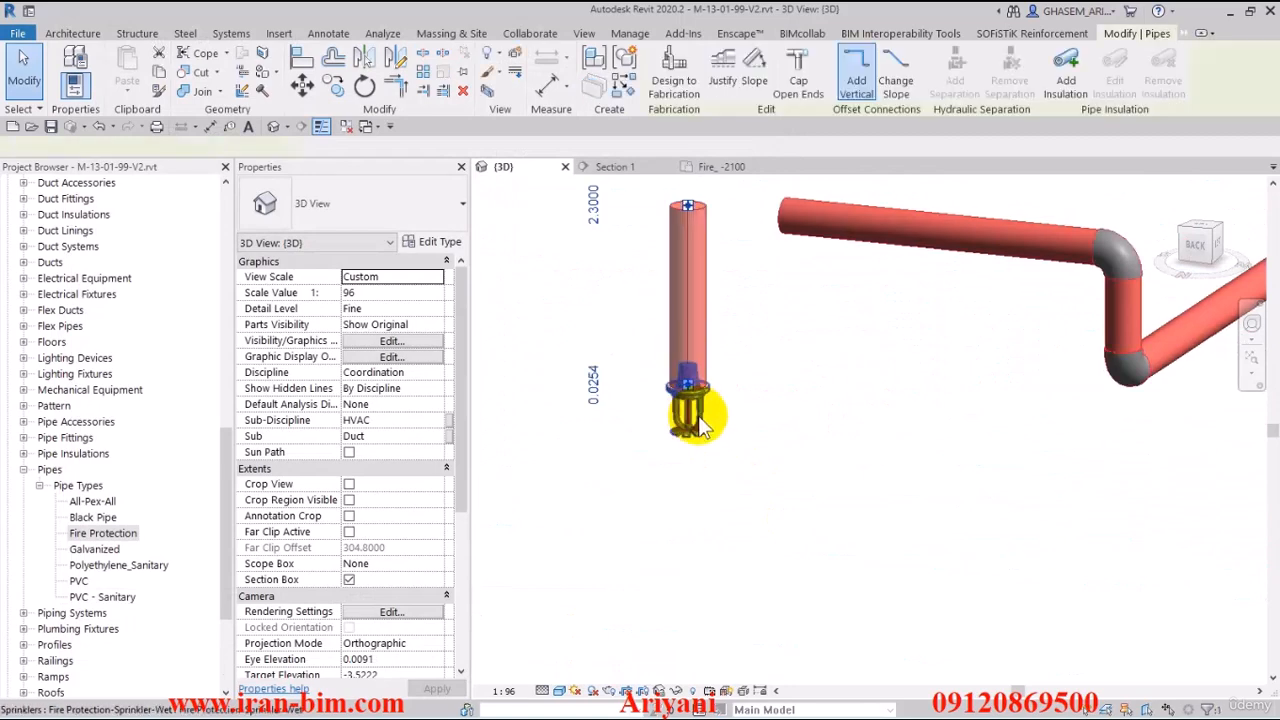
left_click(694, 414)
scroll(692, 385, "up", 1)
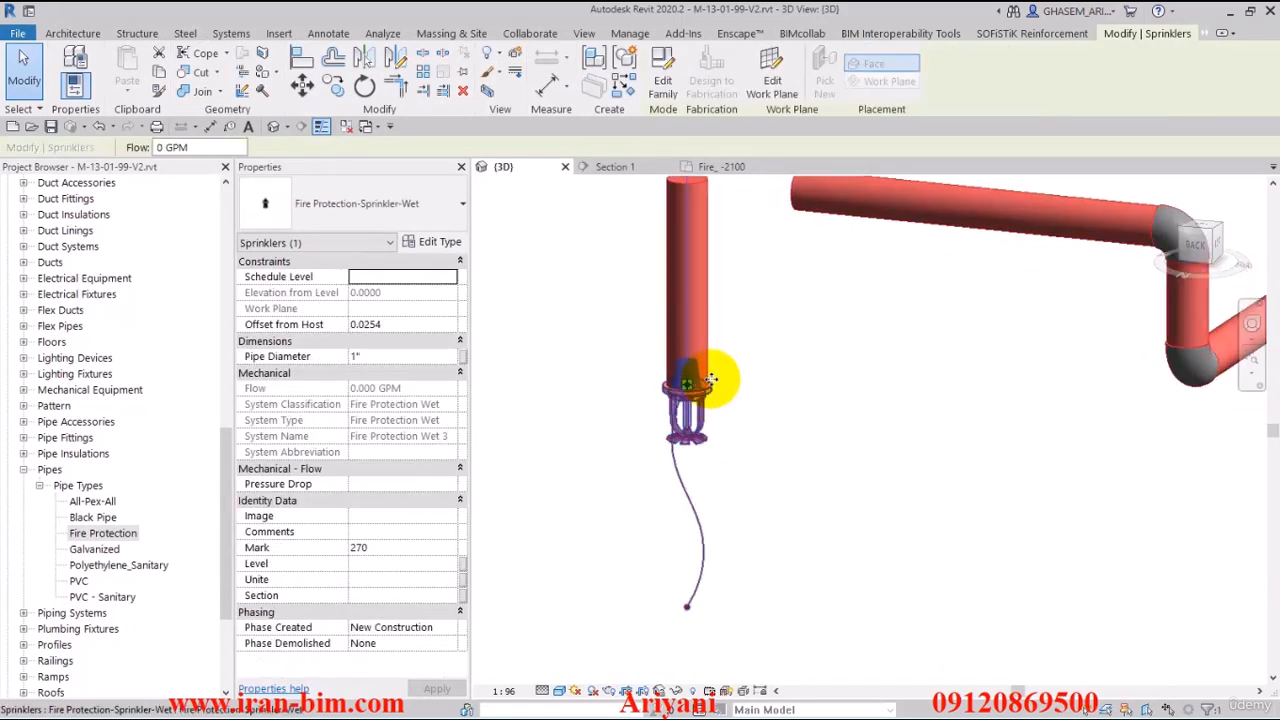
left_click(705, 305)
scroll(652, 305, "down", 2)
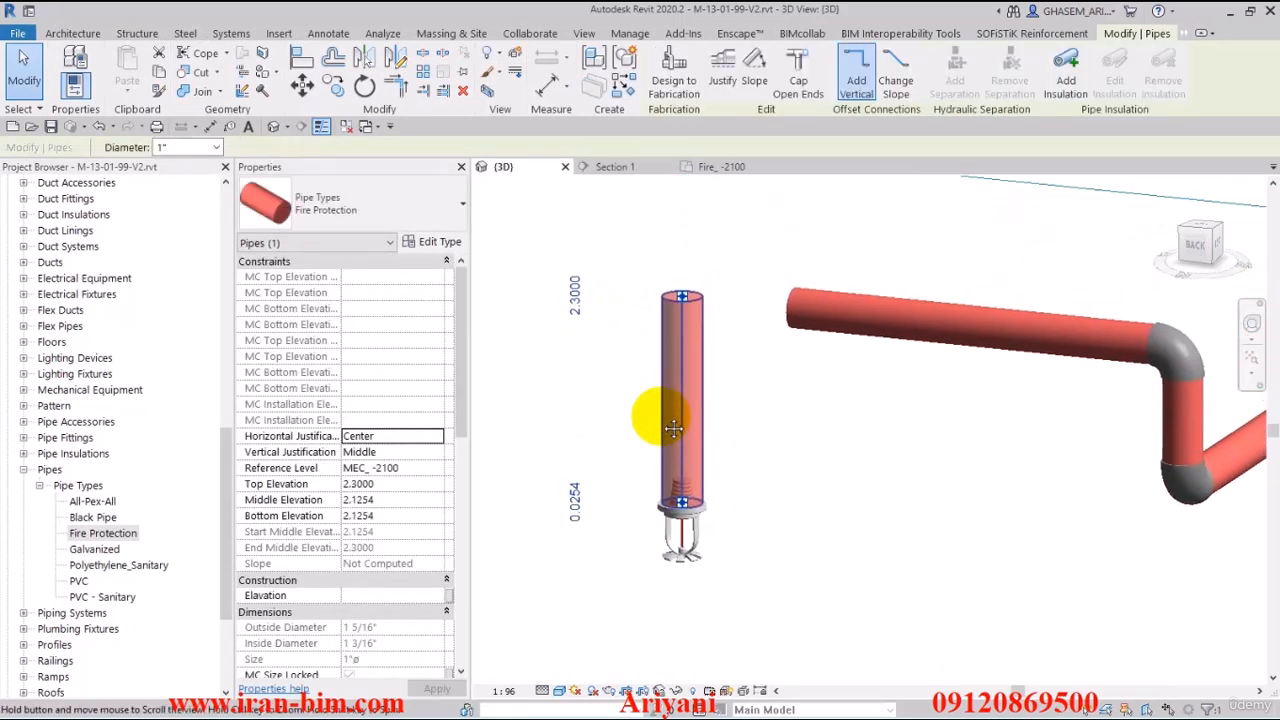
middle_click_drag(660, 330, 1056, 282, "shift")
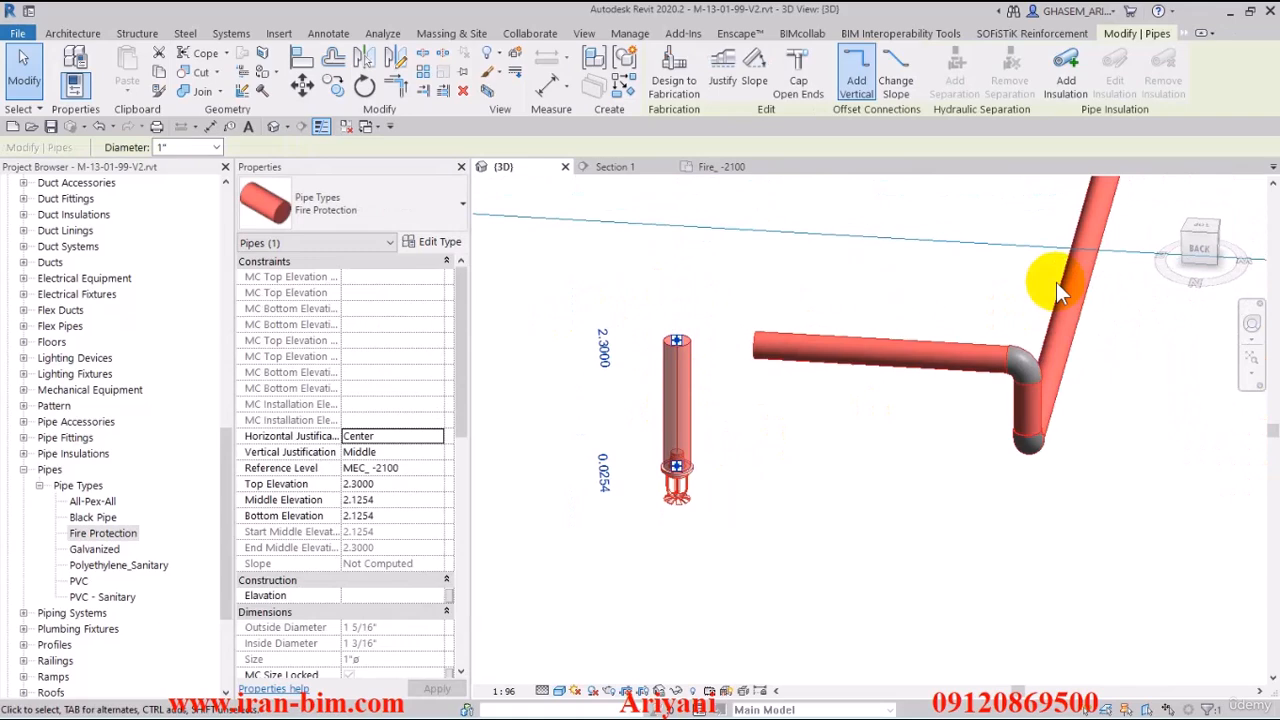
Step: From the top 3D view, align the raised branch's centerline with the center of the vertical sprinkler pipe
left_click(1198, 230)
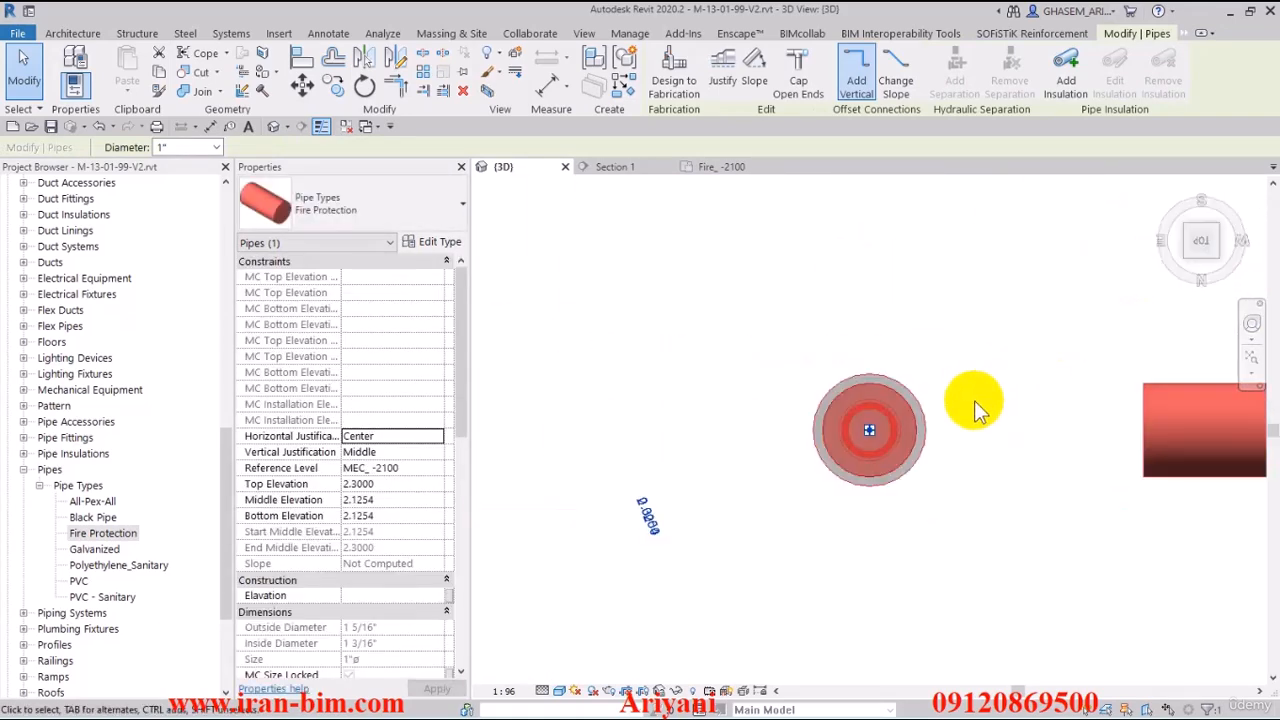
left_click(302, 57)
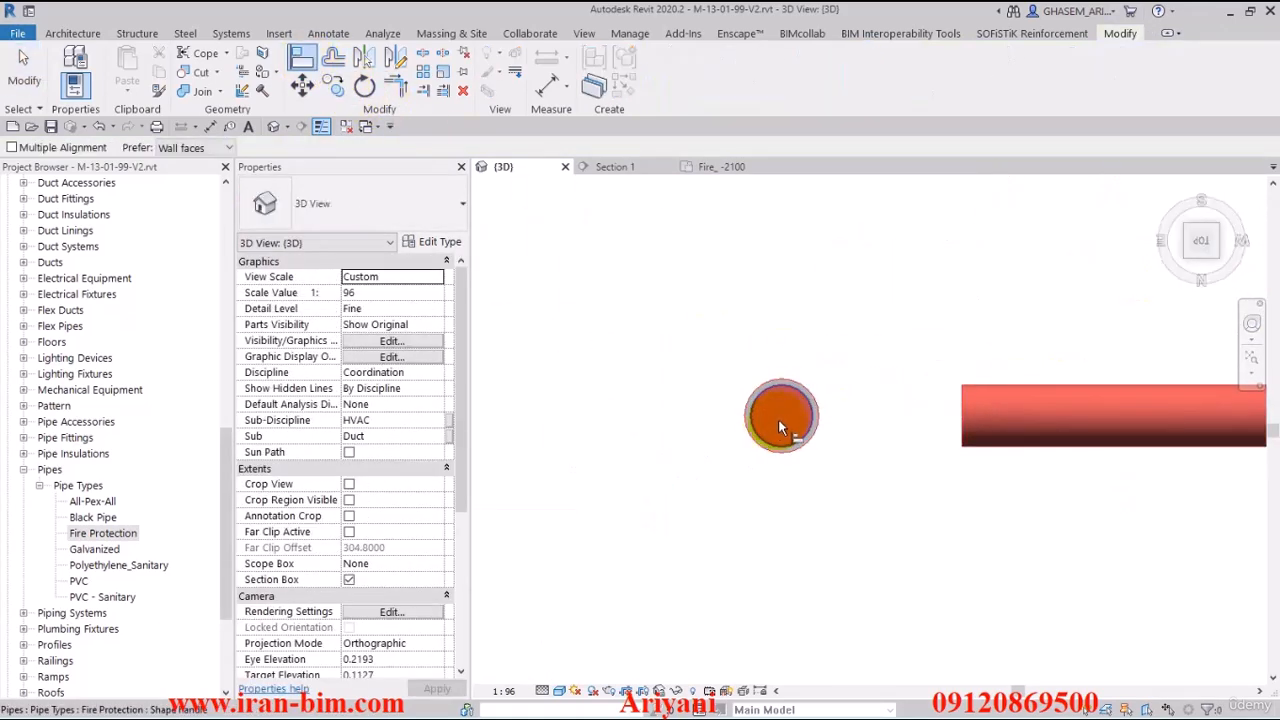
left_click(781, 415)
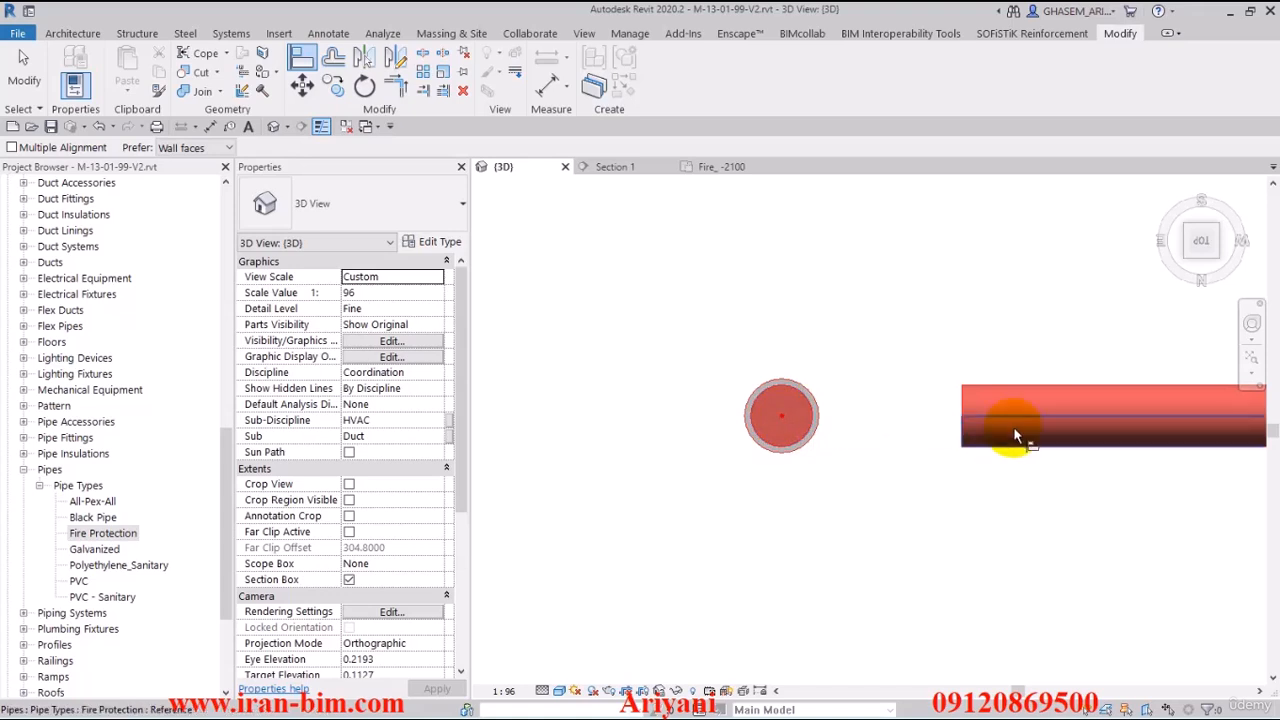
left_click(995, 445)
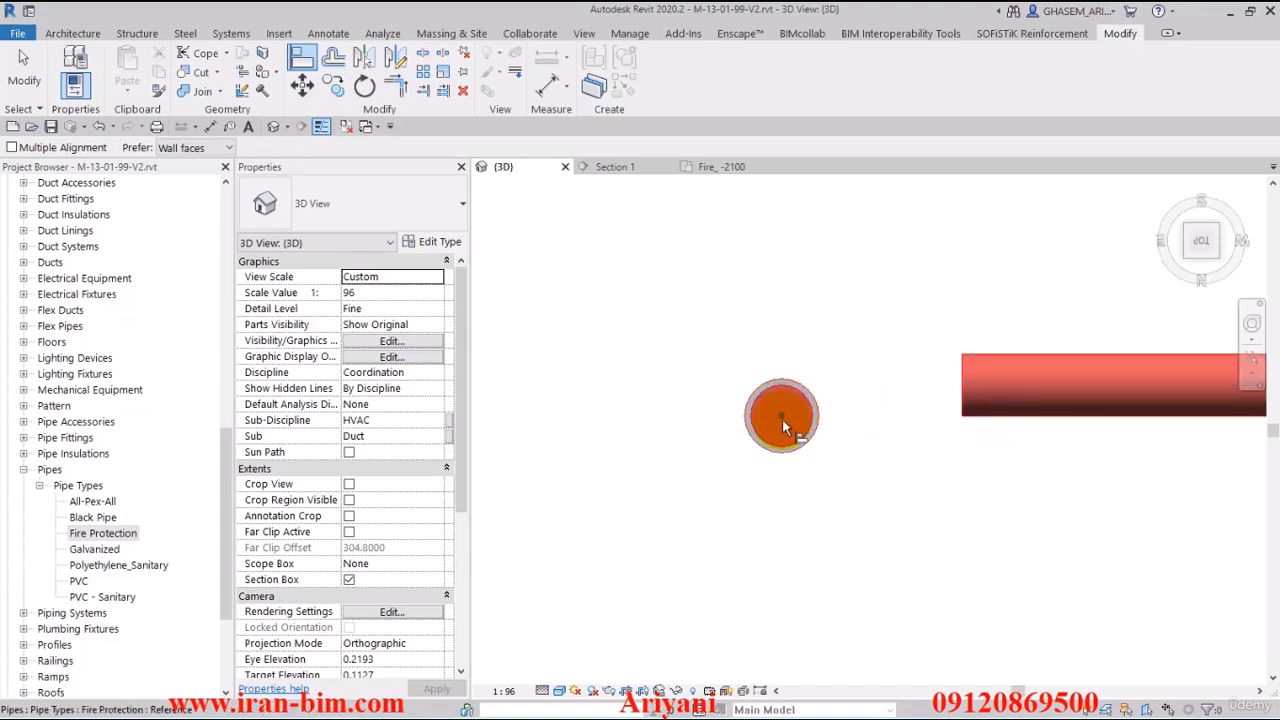
left_click(1000, 395)
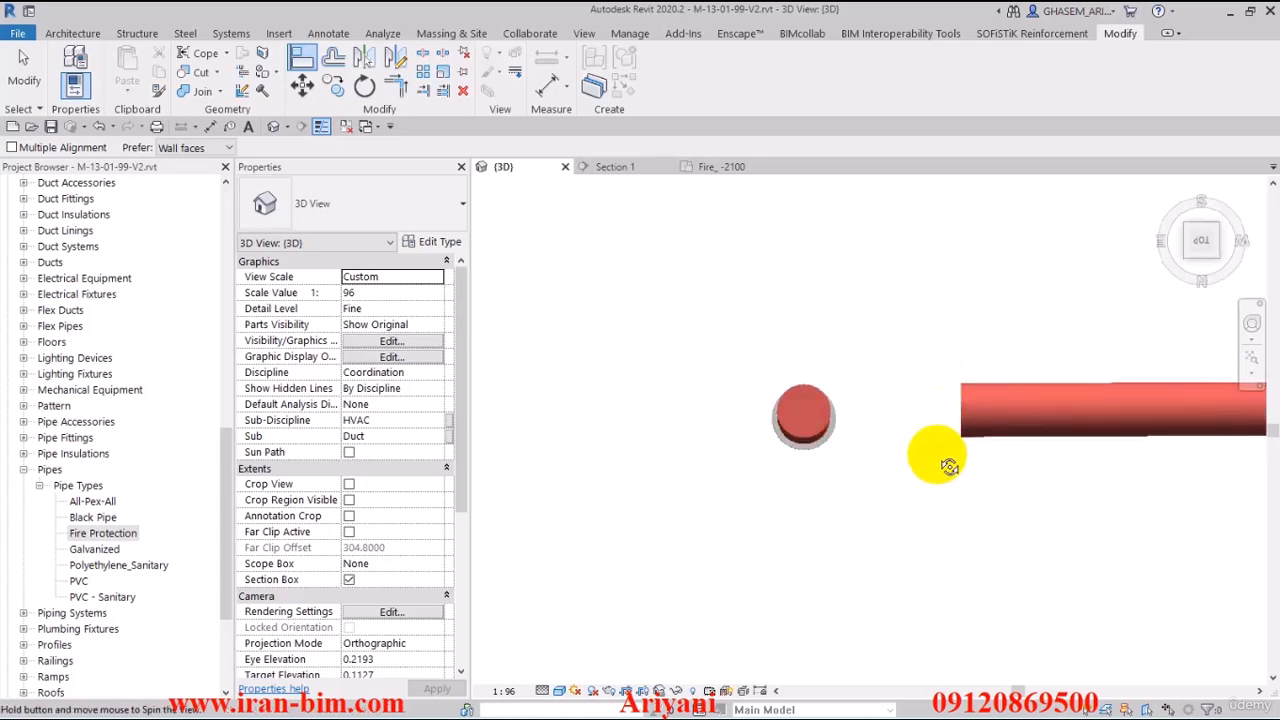
Step: Join the vertical sprinkler pipe to the raised horizontal branch using Trim/Extend to Corner, and inspect the connection in 3D
middle_click_drag(934, 449, 920, 337, "shift")
key("t")
key("r")
left_click(863, 393)
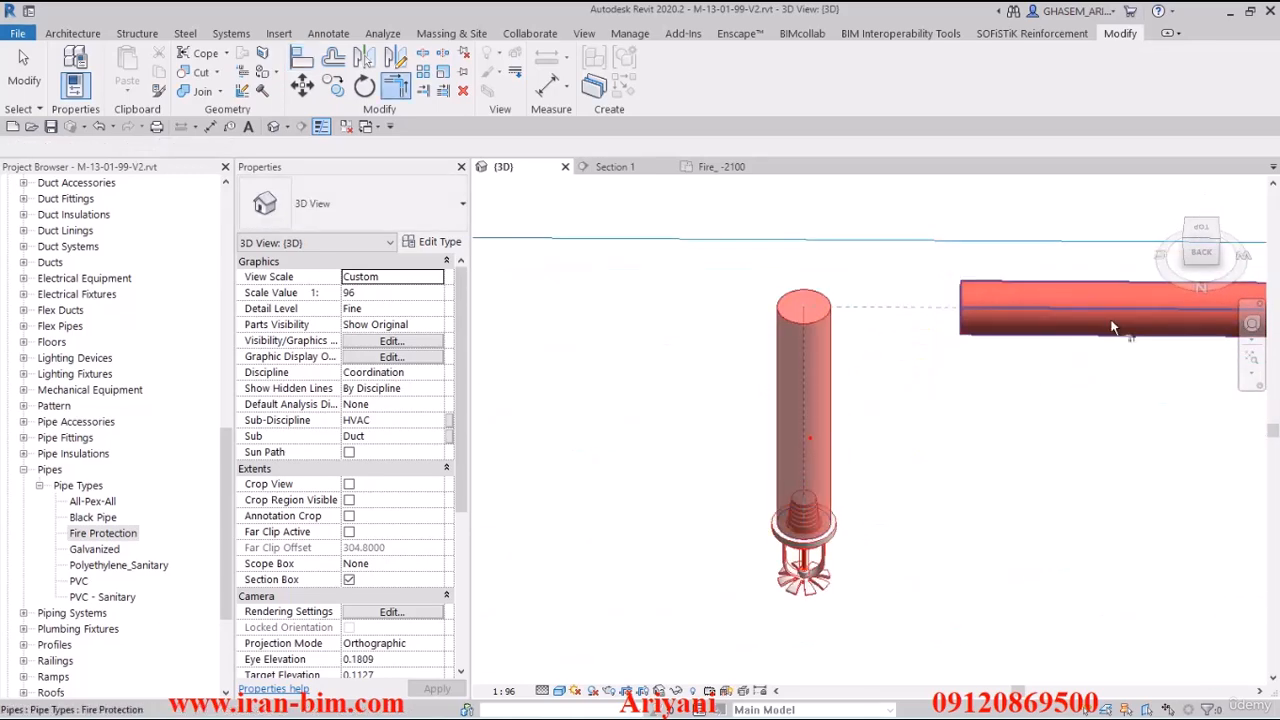
left_click(945, 433)
key("Escape")
middle_click_drag(828, 421, 962, 409, "shift")
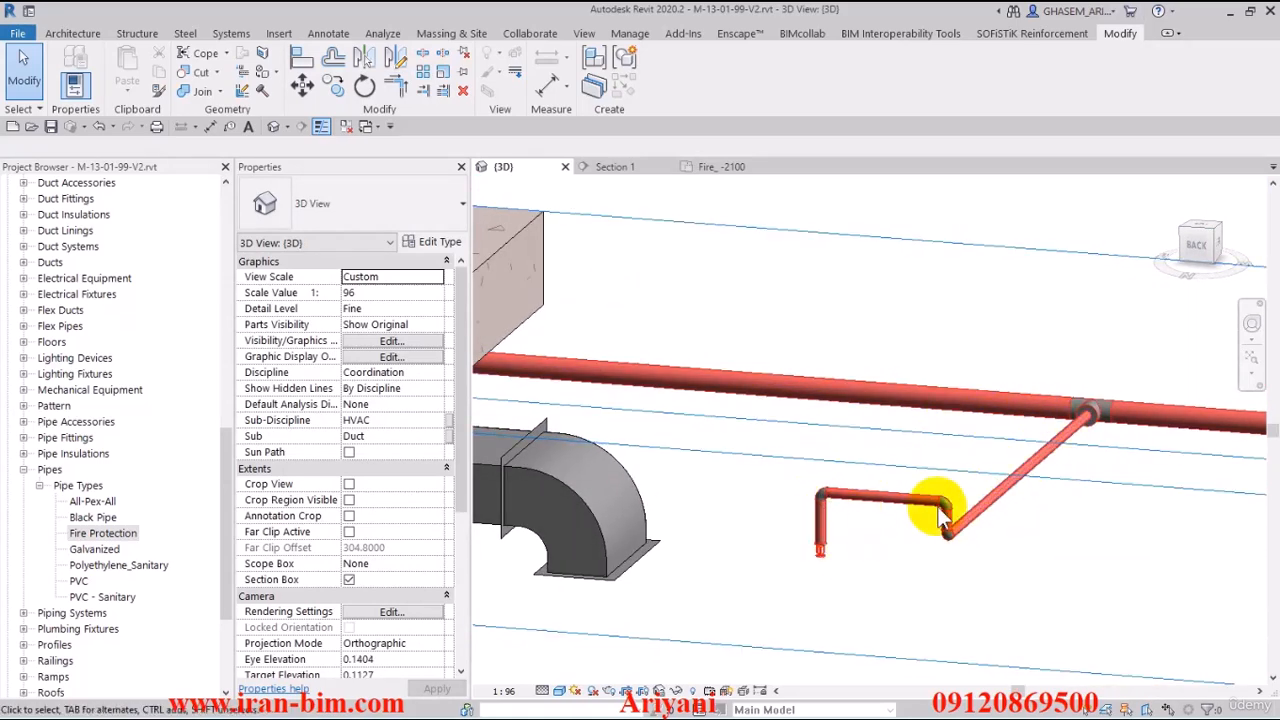
scroll(805, 560, "up", 5)
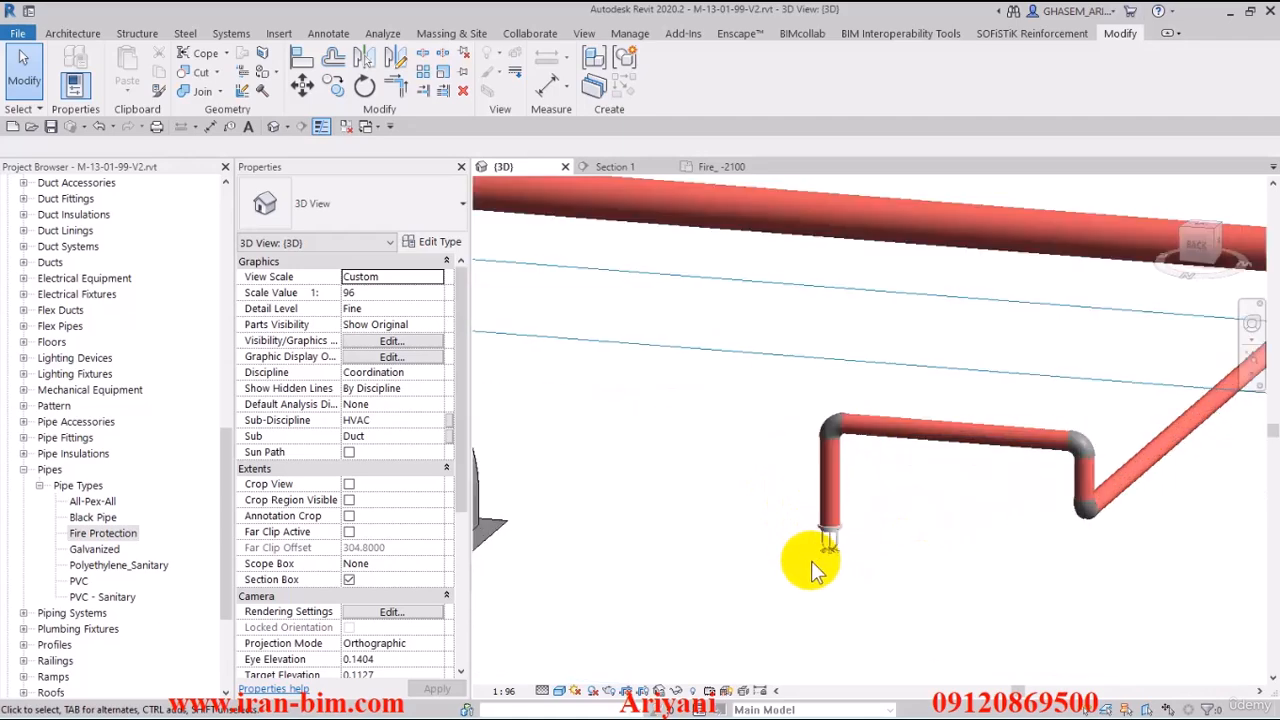
scroll(833, 555, "up", 2)
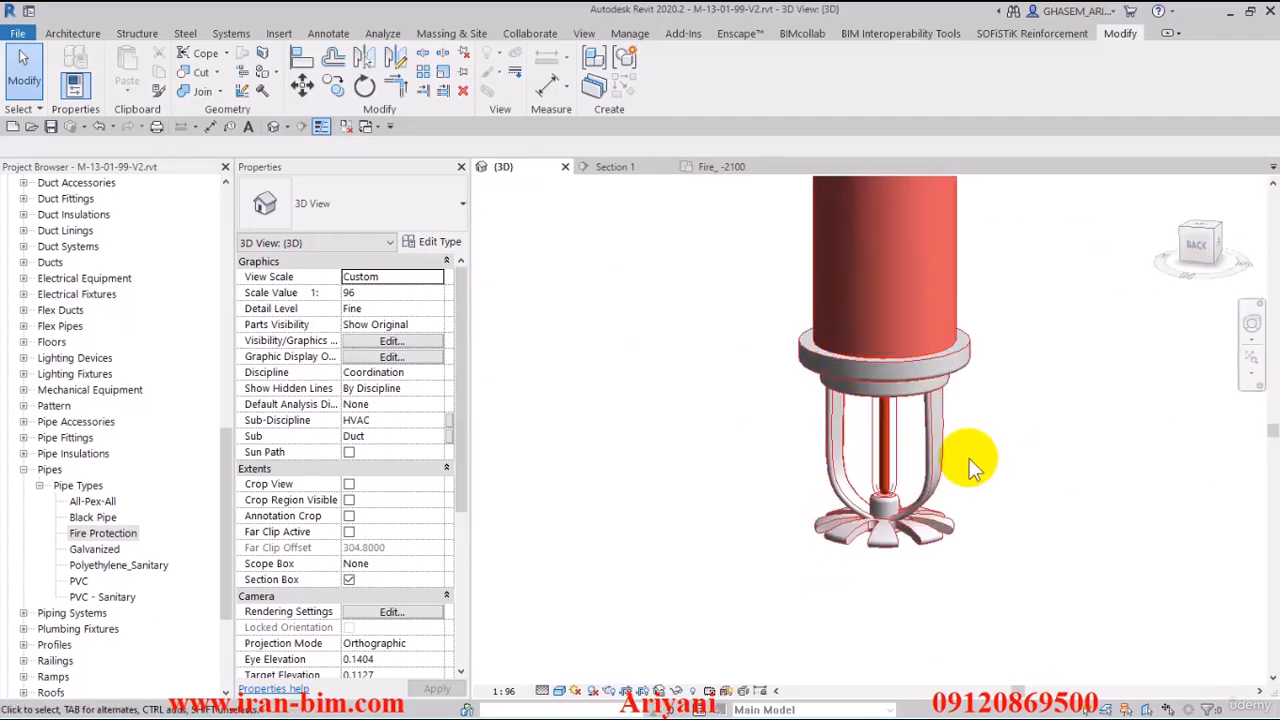
scroll(830, 450, "down", 5)
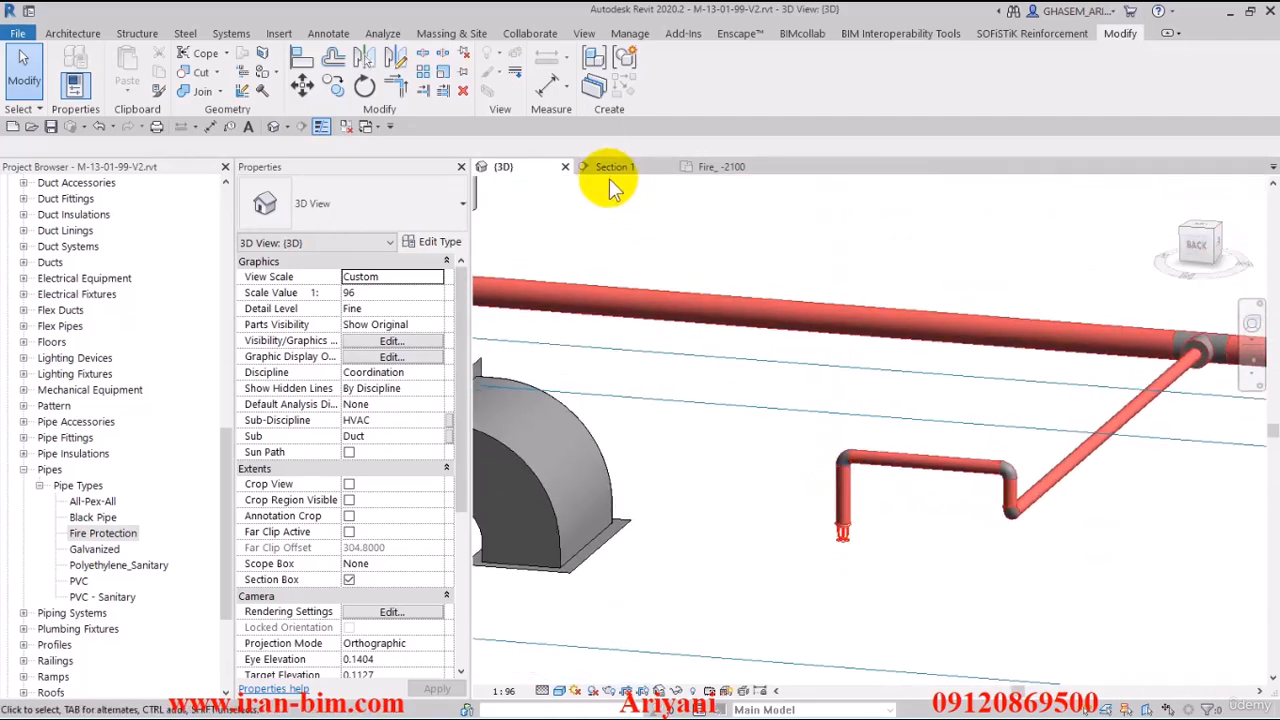
Step: Set the view range's top offset to 2.35 in the Fire_ -2100 plan
left_click(712, 167)
scroll(771, 443, "down", 2)
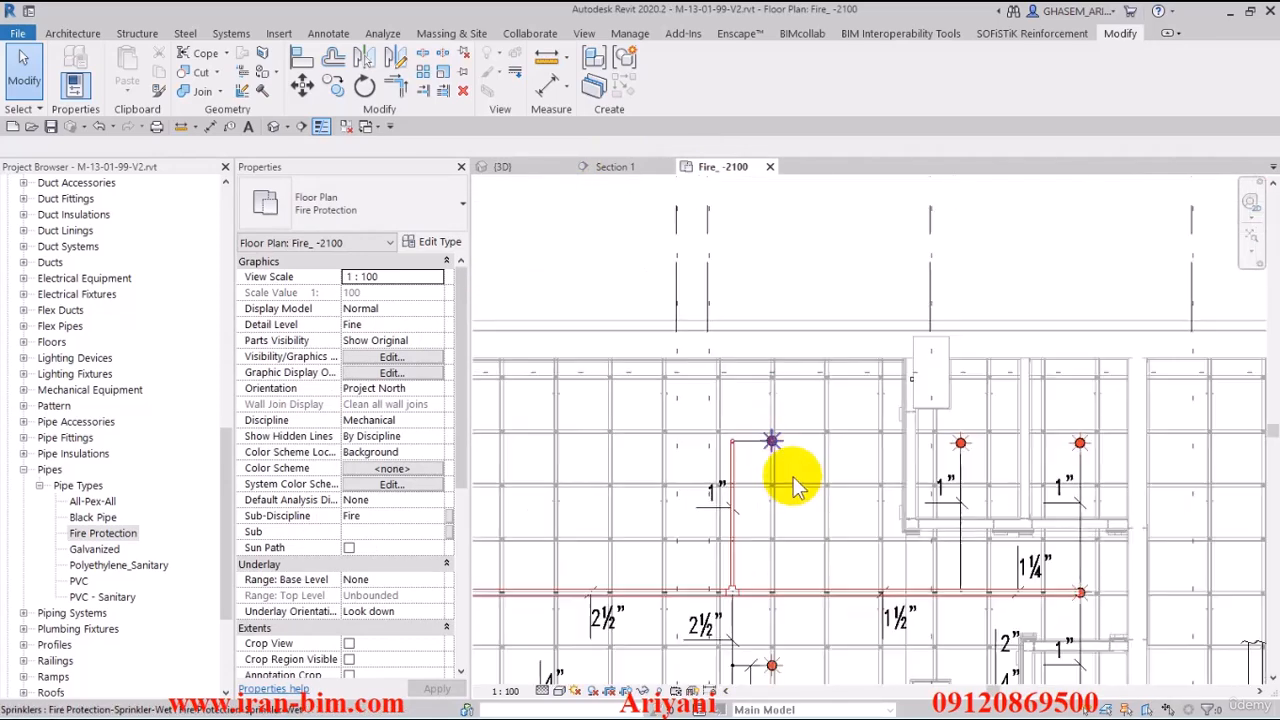
scroll(777, 371, "up", 2)
middle_click_drag(777, 371, 780, 345)
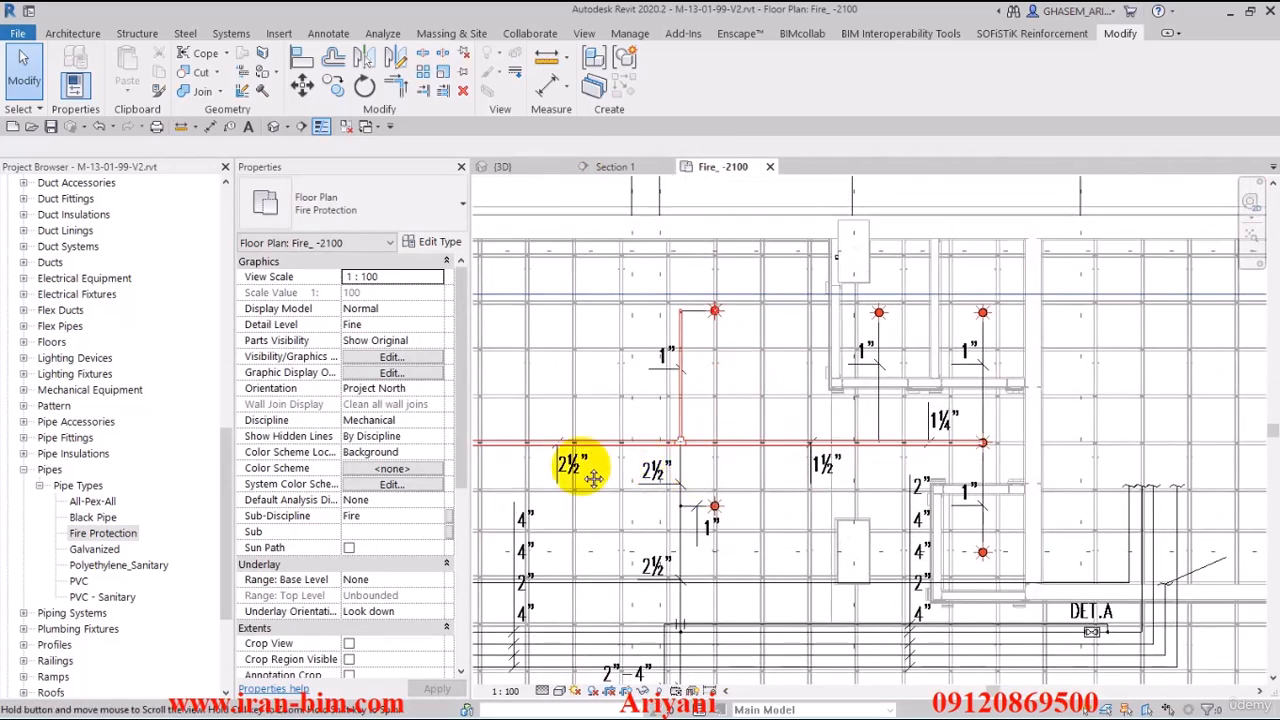
scroll(430, 470, "down", 3)
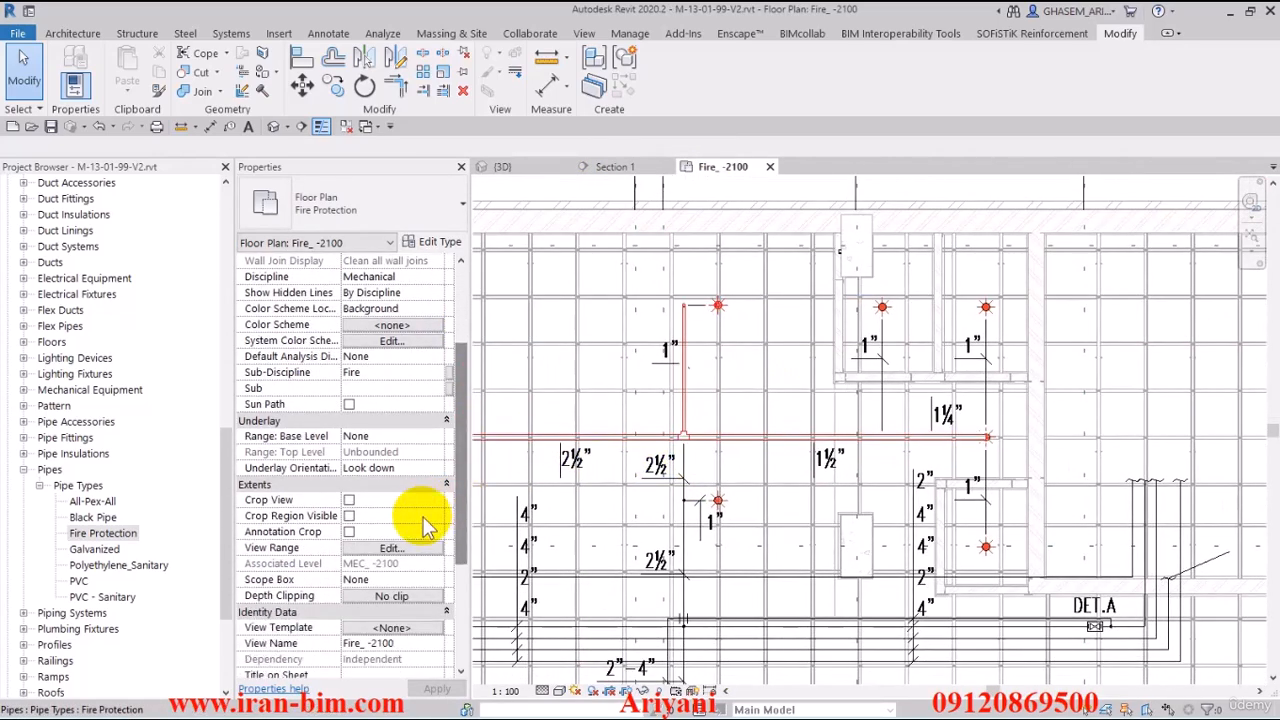
left_click(393, 548)
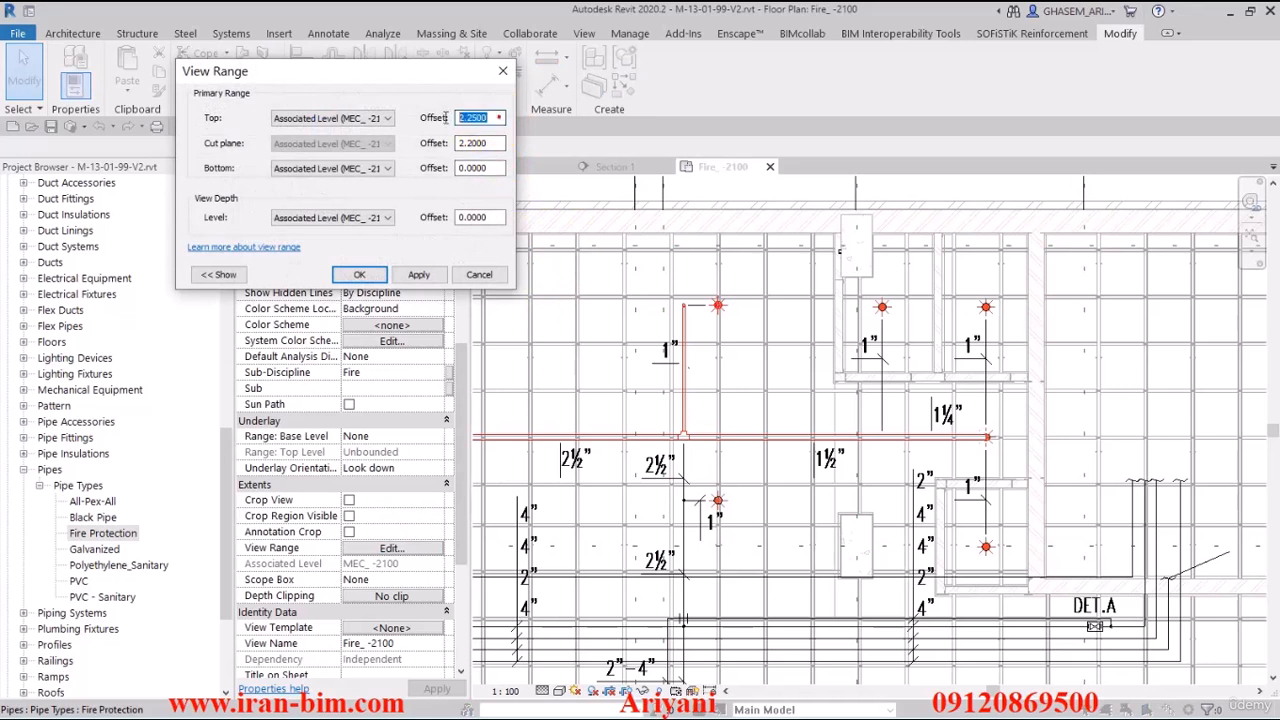
type("2.35")
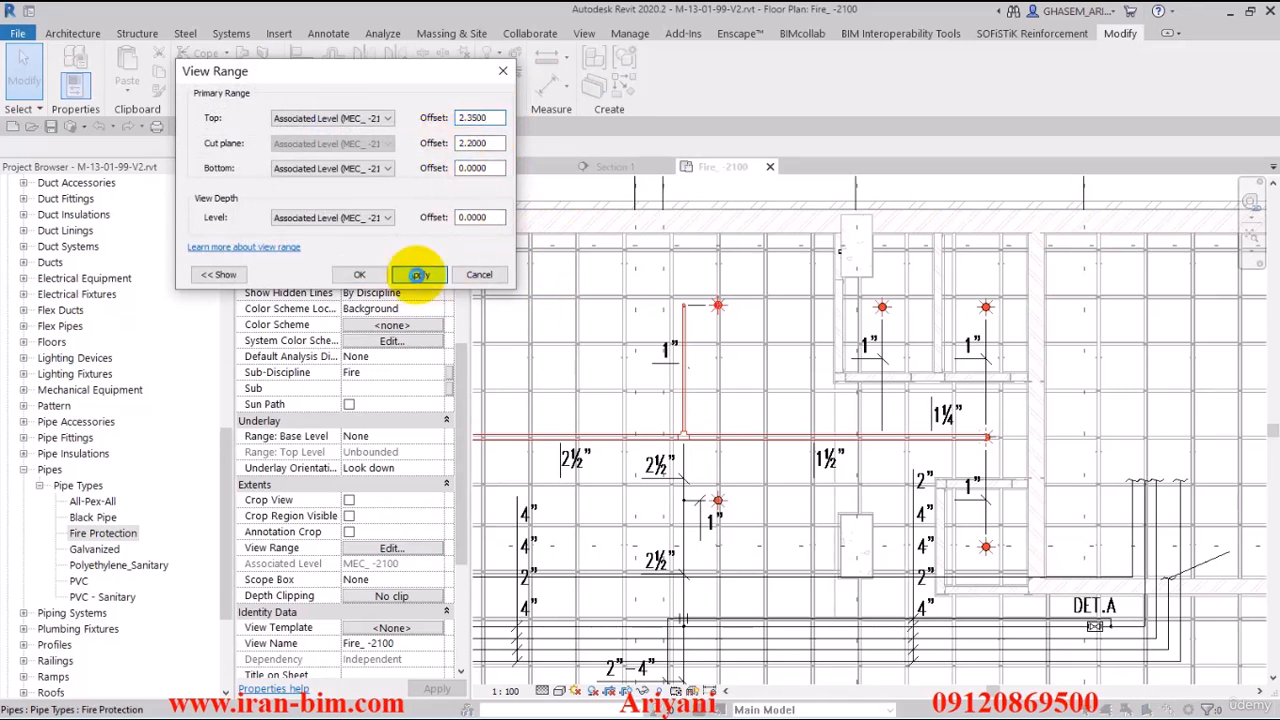
left_click(418, 274)
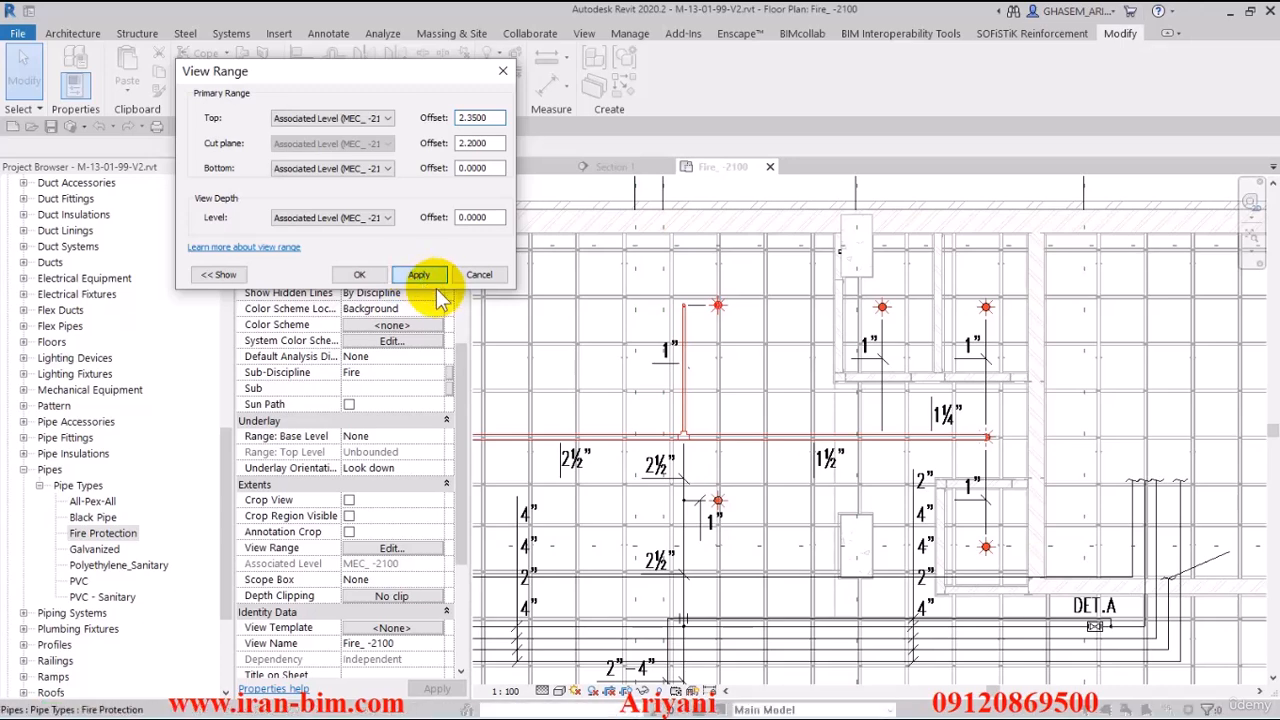
left_click(359, 274)
Step: Set the diameter of the main pipe segment between the tee and the end sprinkler to 1 1/2"
scroll(660, 450, "up", 2)
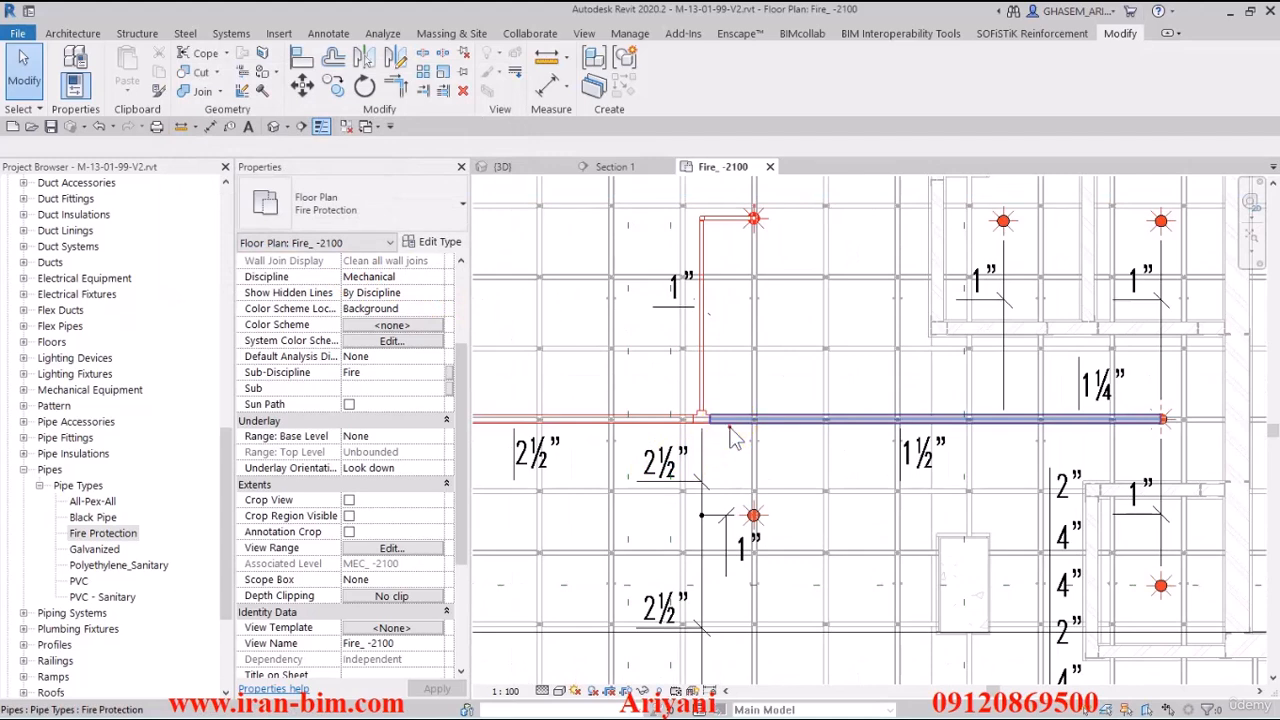
left_click(772, 421)
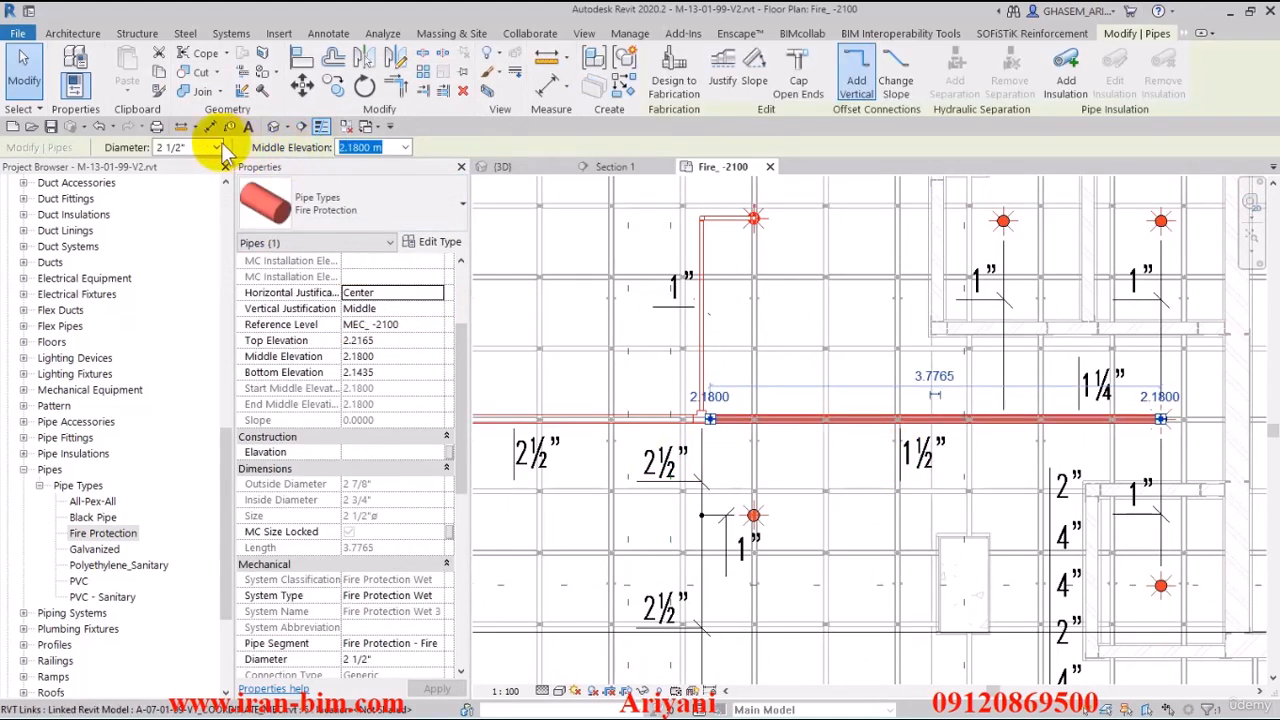
left_click(217, 147)
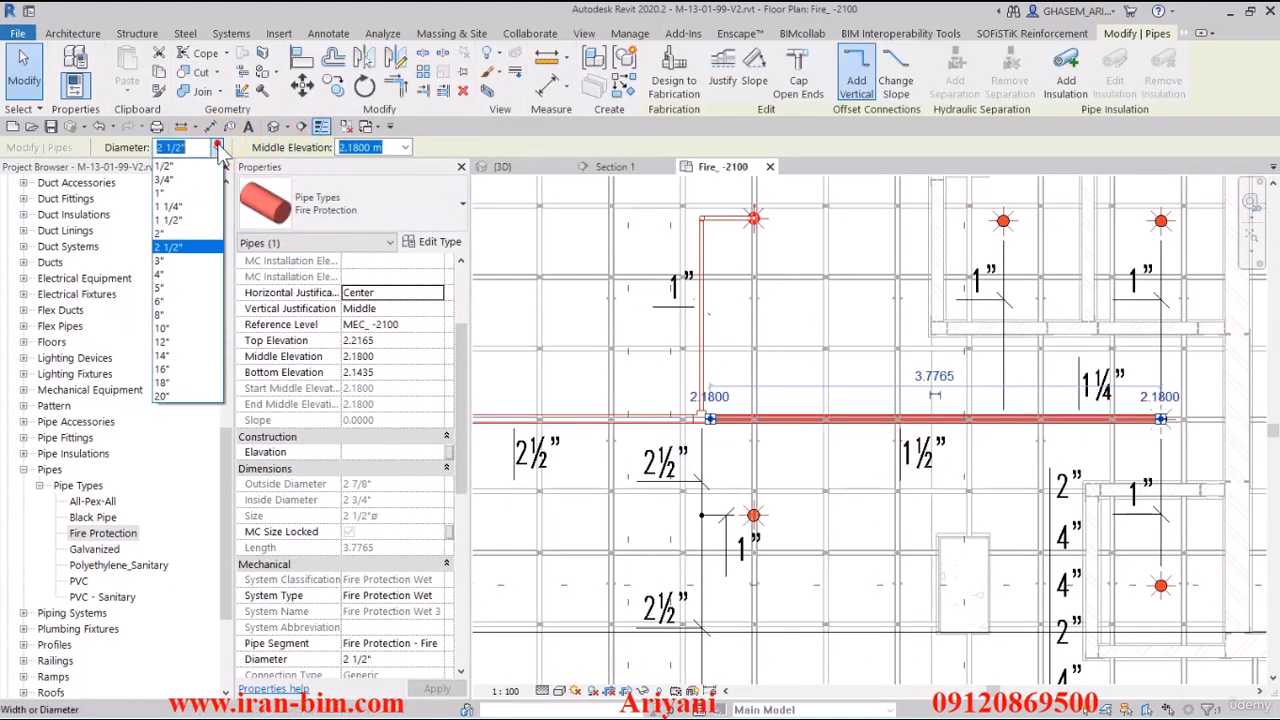
left_click(187, 219)
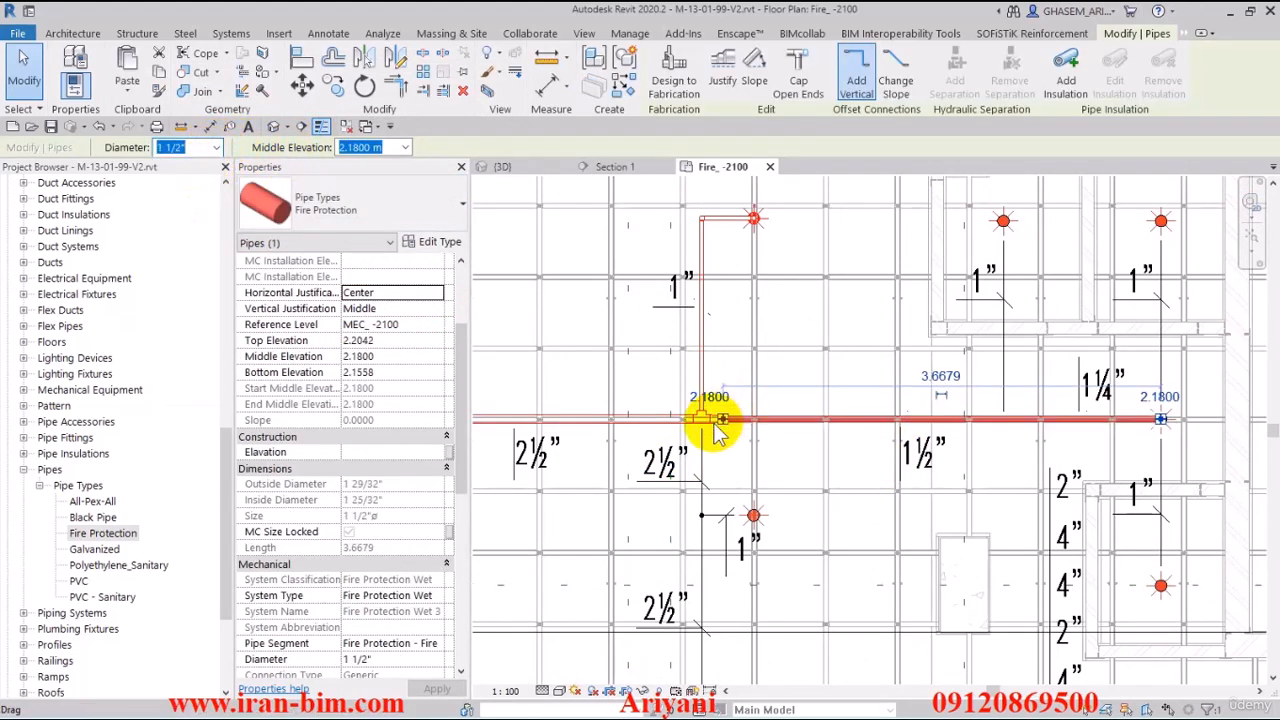
left_click(24, 68)
Step: Convert the tee at the 1" branch junction into a cross with an additional outlet opposite the branch
scroll(709, 440, "up", 1)
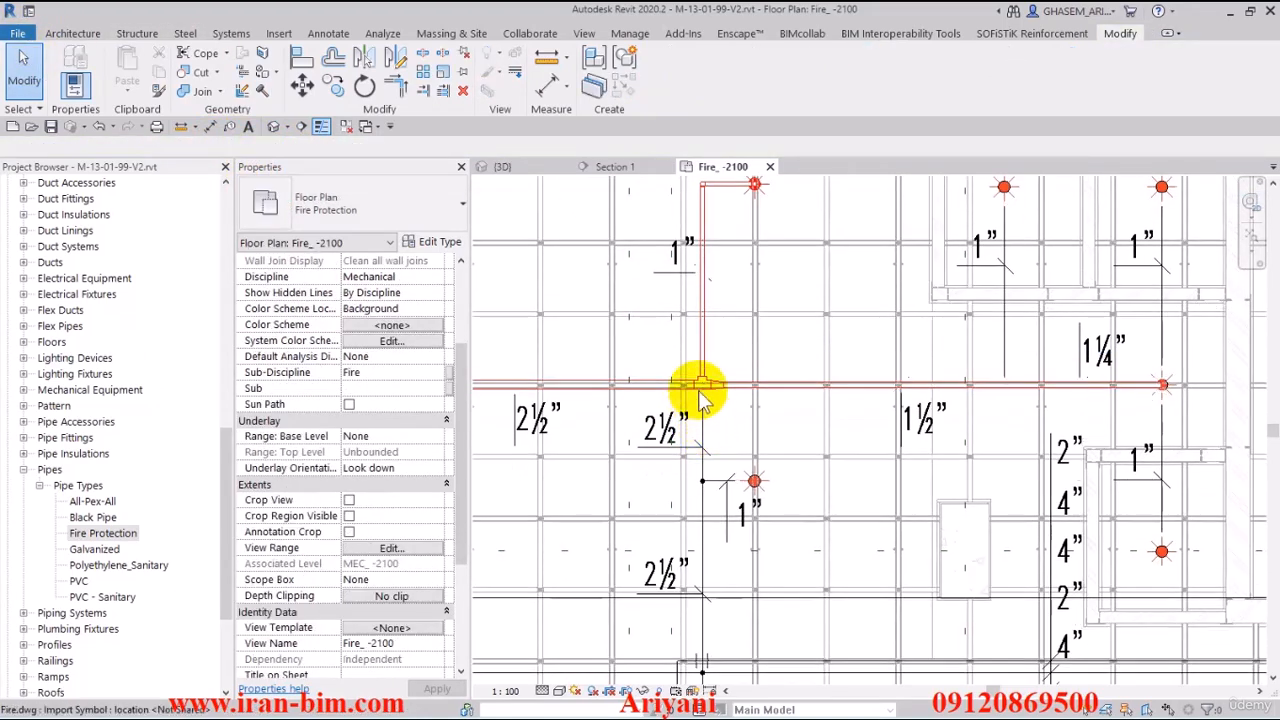
scroll(700, 385, "up", 3)
left_click(705, 394)
scroll(708, 416, "up", 2)
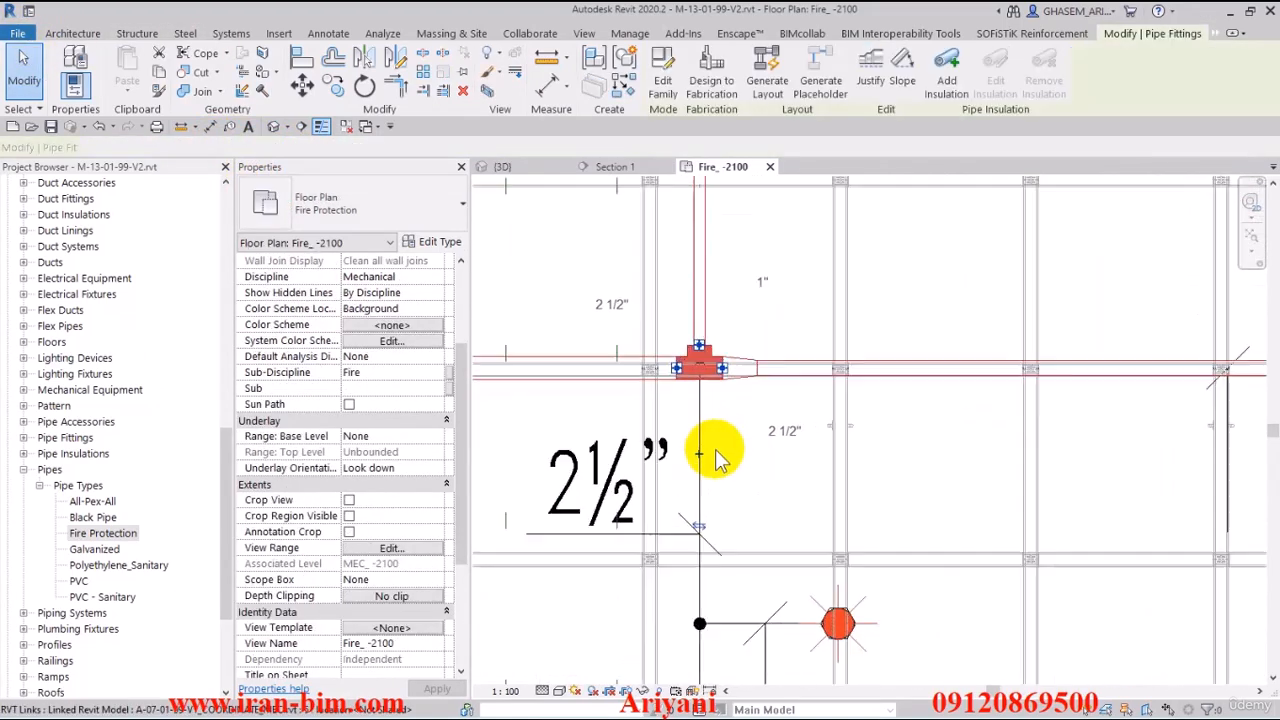
left_click(700, 457)
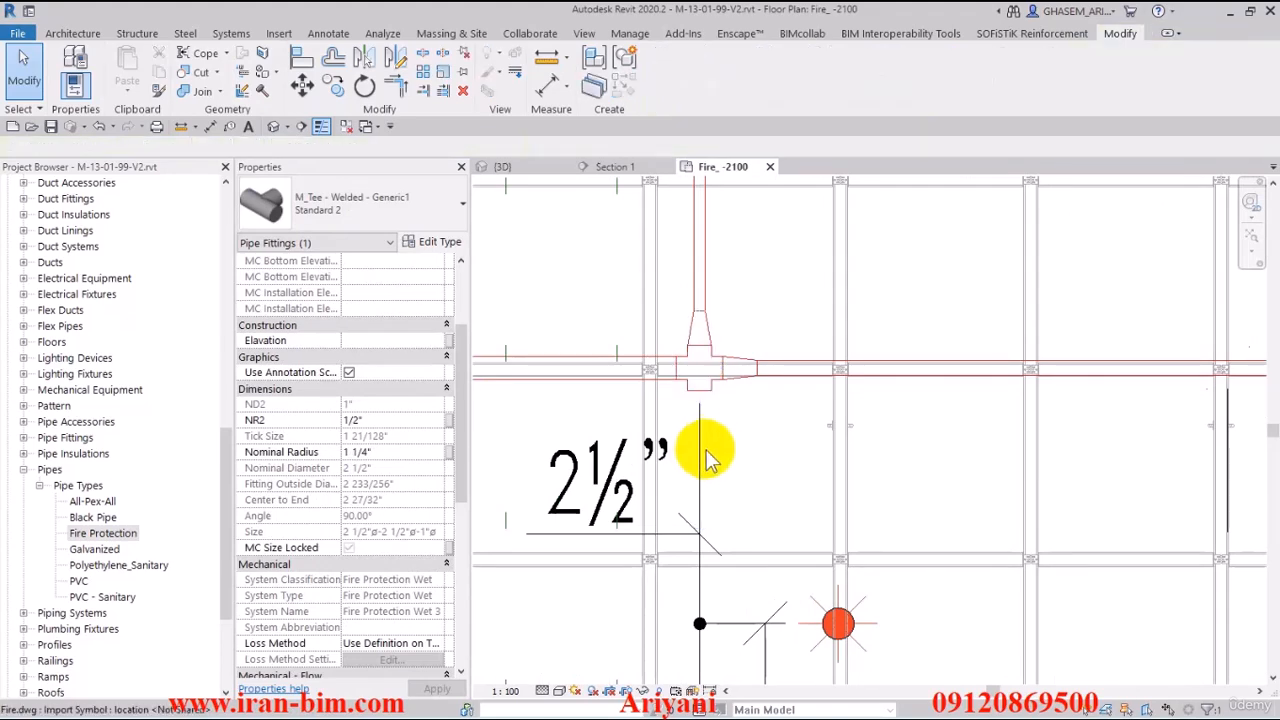
Step: Draw a 2 1/2" pipe with inherited elevation from the cross's open outlet along the drawing's main line to its junction with the 3" and 2" lines
left_click(699, 390)
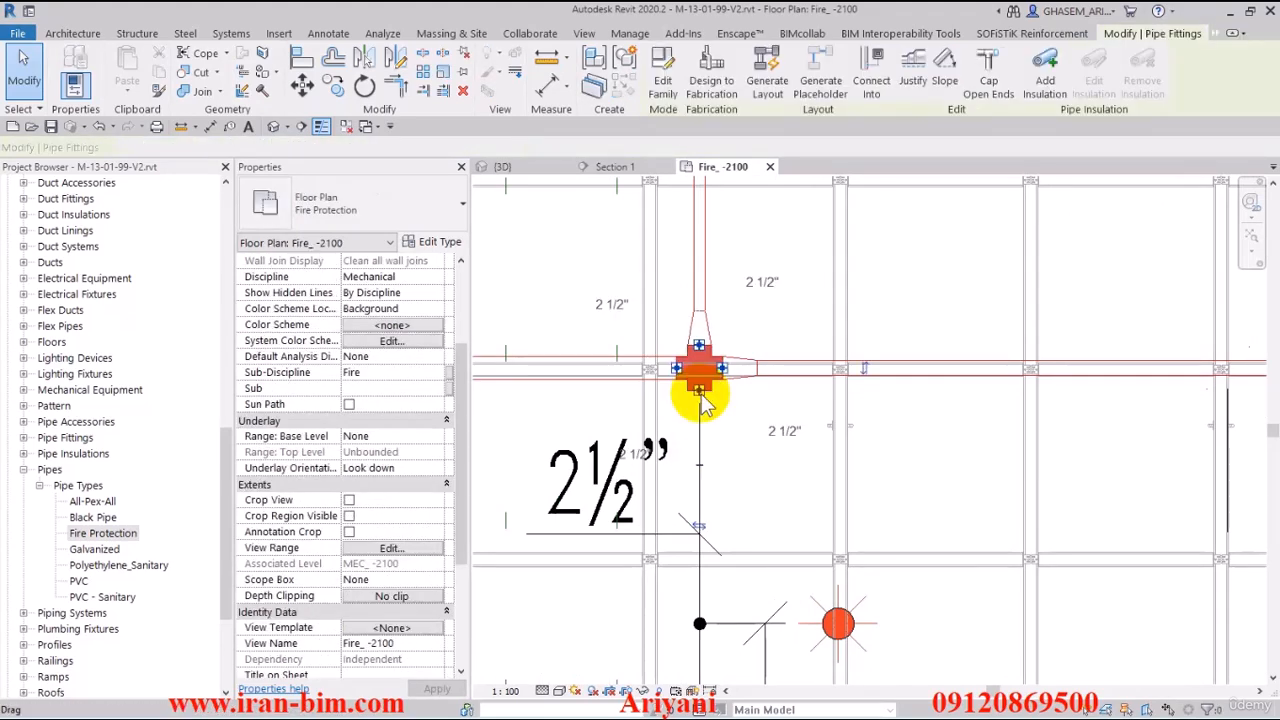
right_click(700, 385)
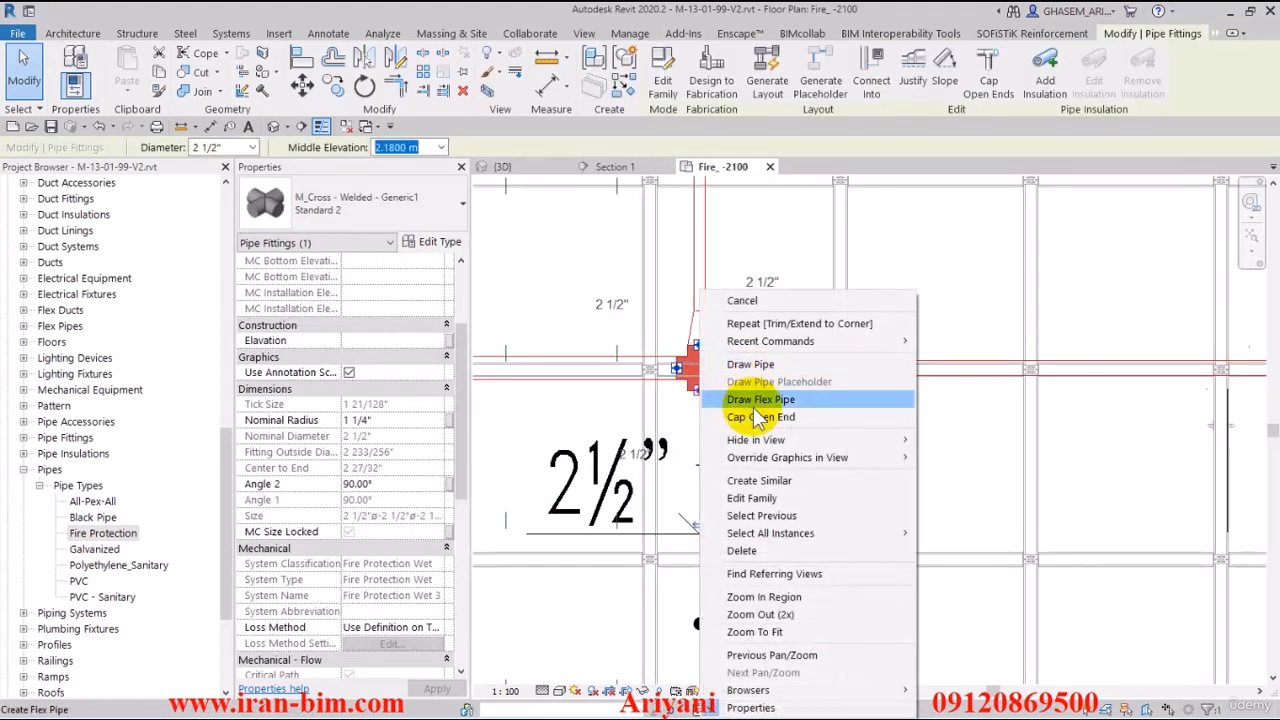
left_click(752, 364)
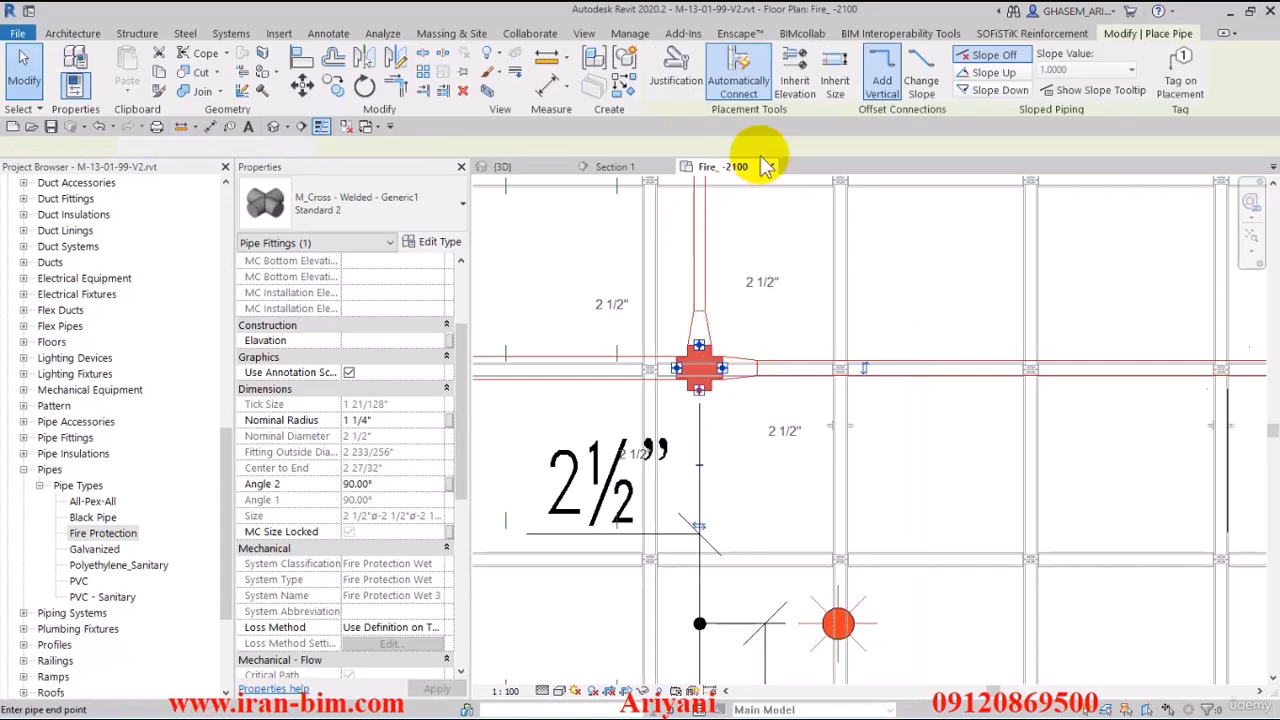
left_click(800, 88)
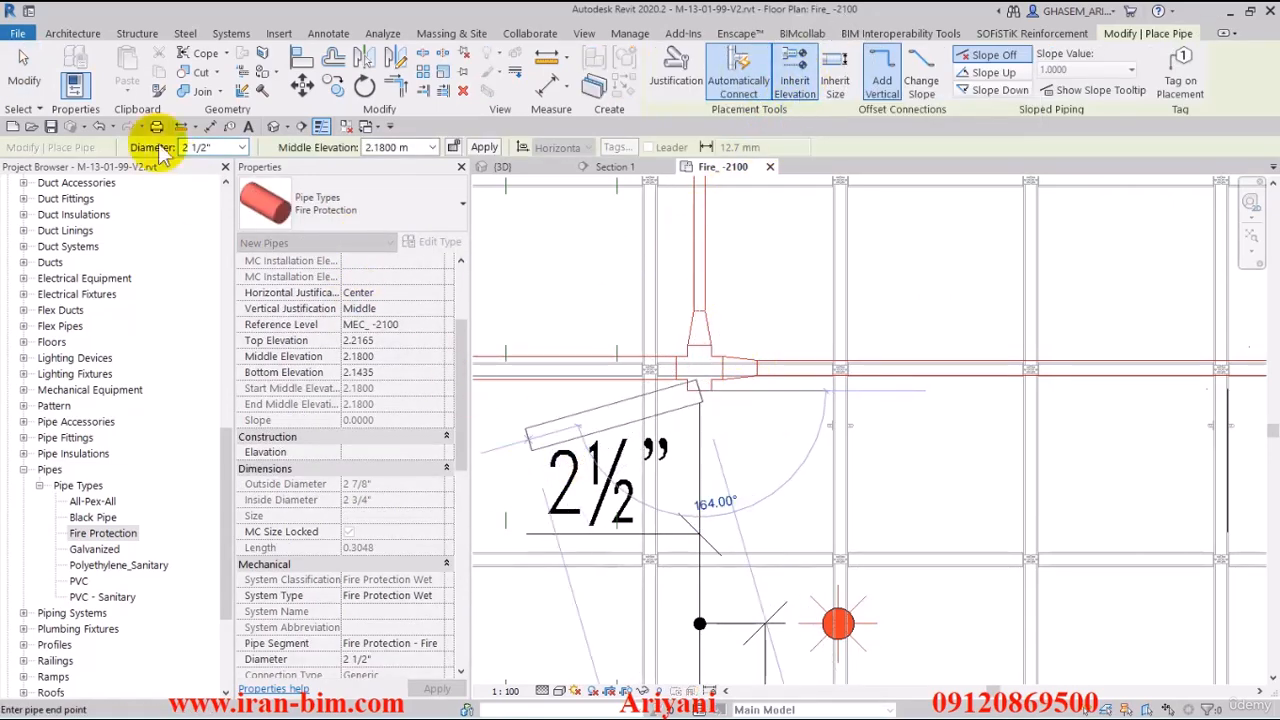
middle_click_drag(688, 591, 708, 262)
middle_click_drag(765, 640, 771, 309)
middle_click_drag(729, 529, 728, 277)
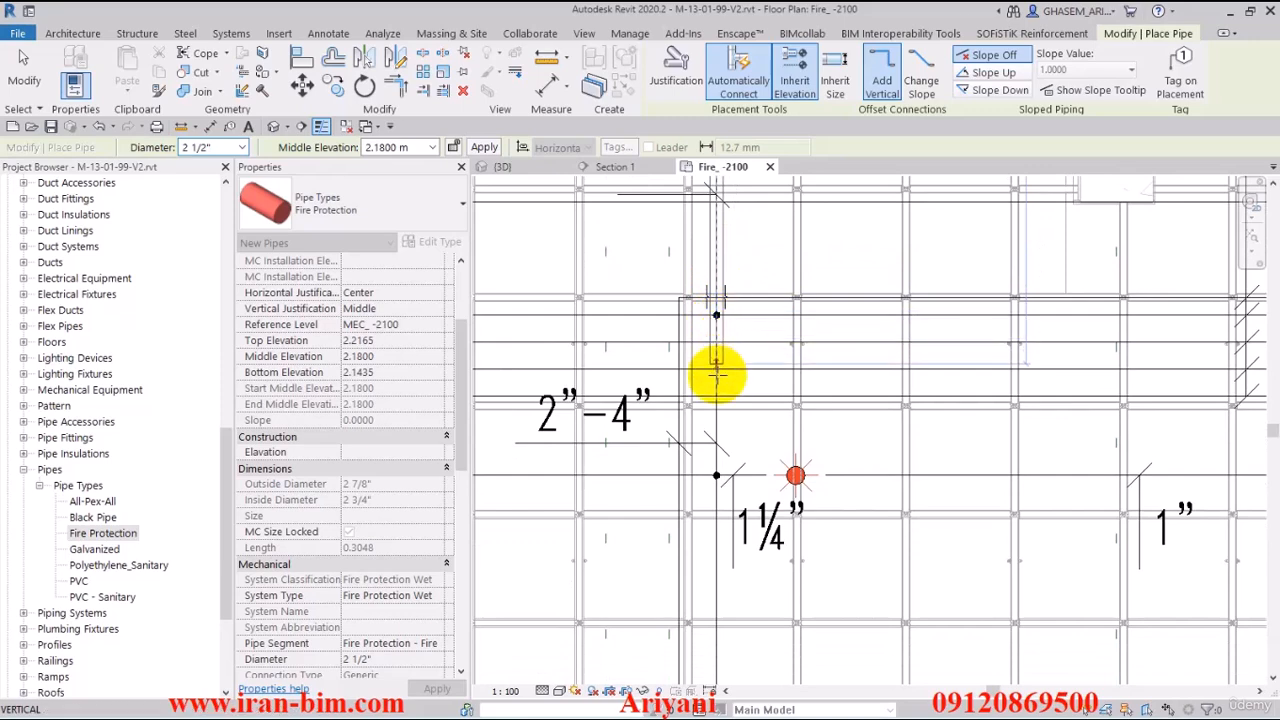
middle_click_drag(694, 551, 744, 200)
middle_click_drag(785, 213, 783, 210)
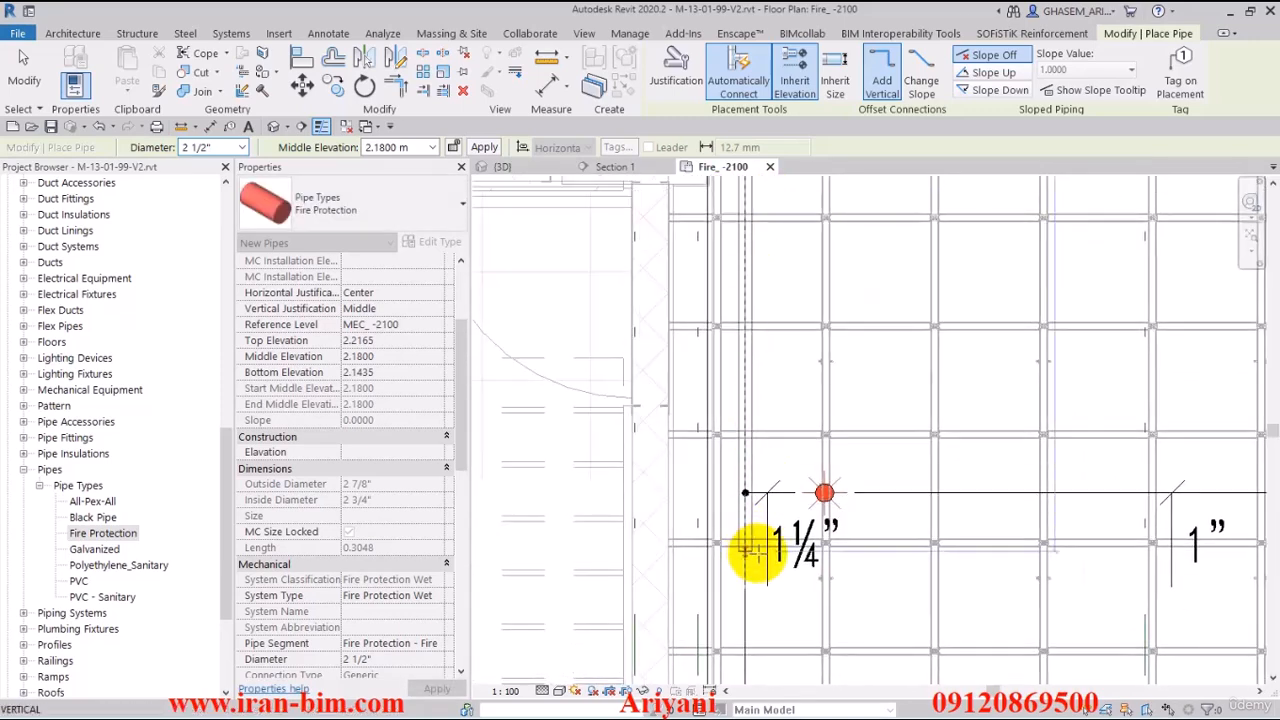
middle_click_drag(757, 549, 763, 242)
middle_click_drag(768, 588, 775, 172)
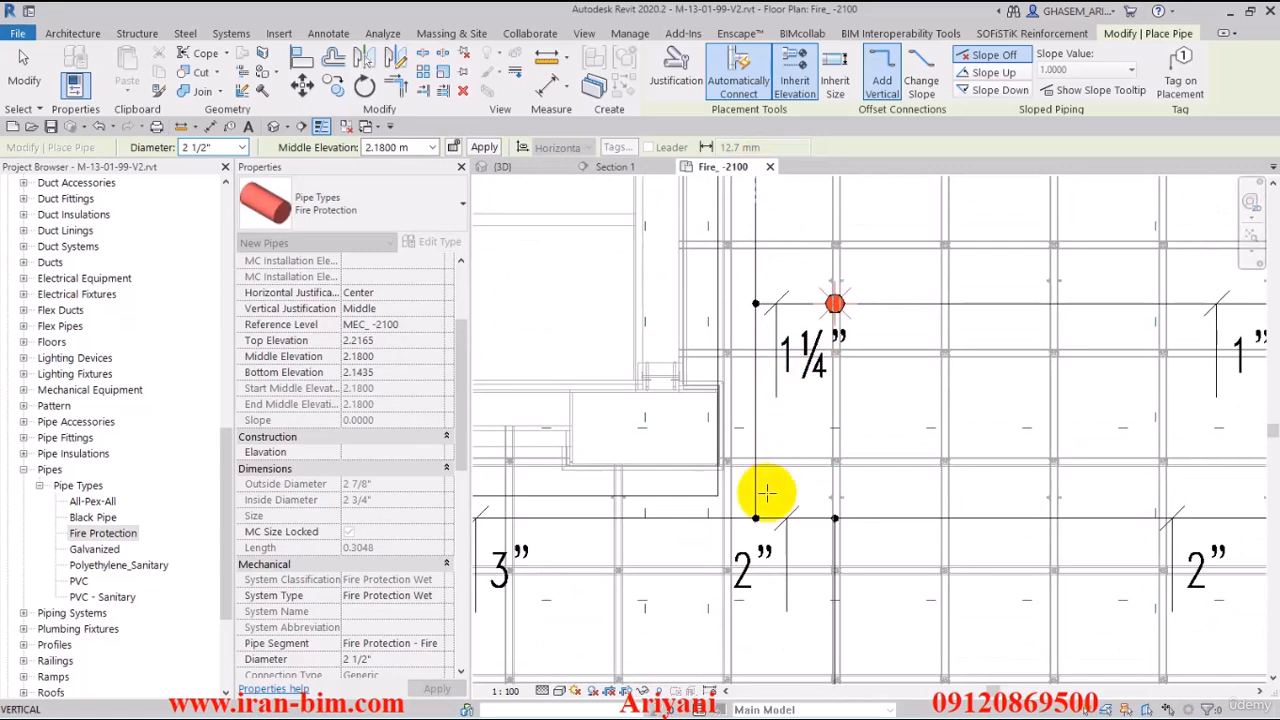
left_click(756, 520)
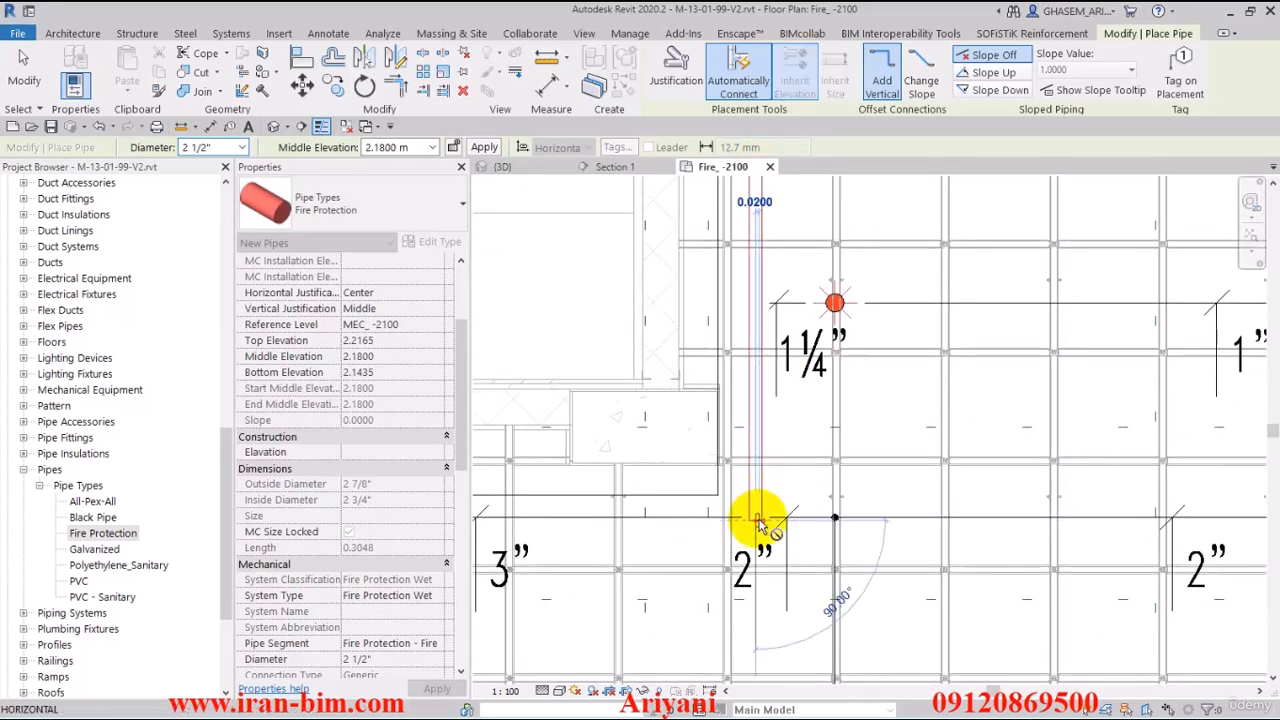
key("Escape")
key("Escape")
Step: Examine the new main and the drawing's 1" sprinkler branch lines along the 1 1/2" pipe
scroll(765, 540, "down", 2)
scroll(768, 541, "down", 2)
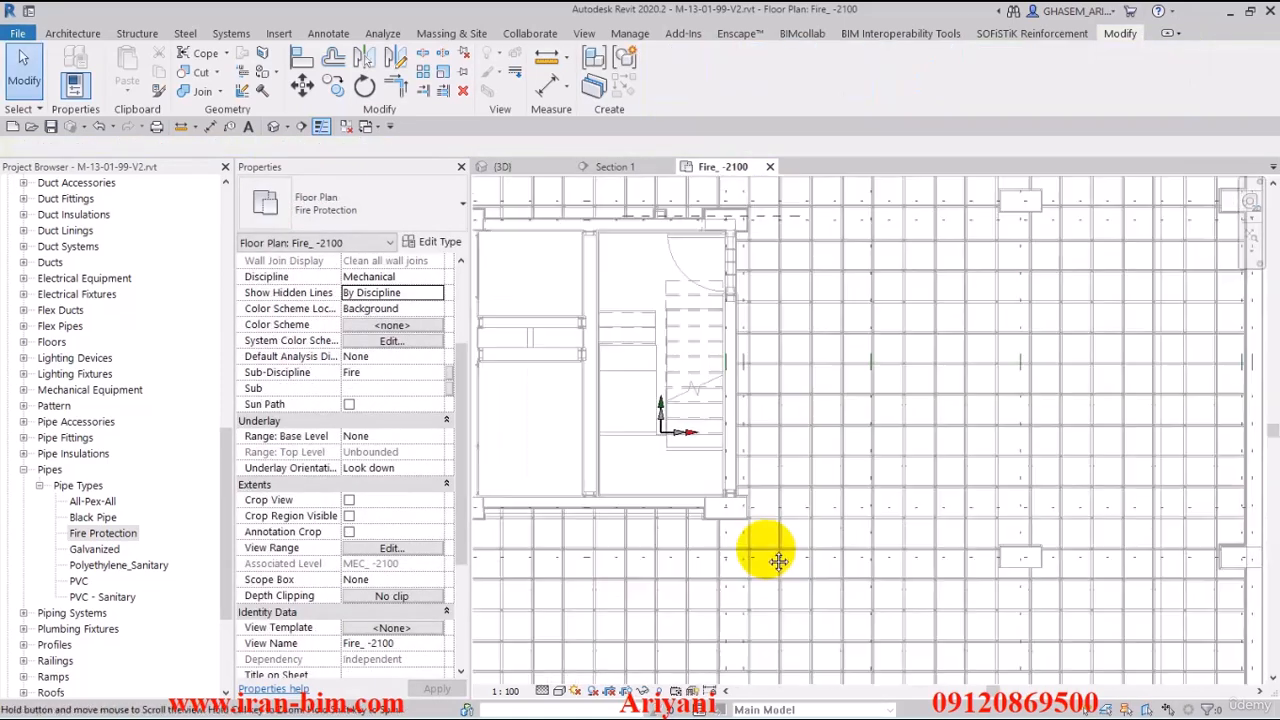
middle_click_drag(792, 298, 788, 534)
middle_click_drag(766, 366, 755, 602)
scroll(769, 326, "up", 3)
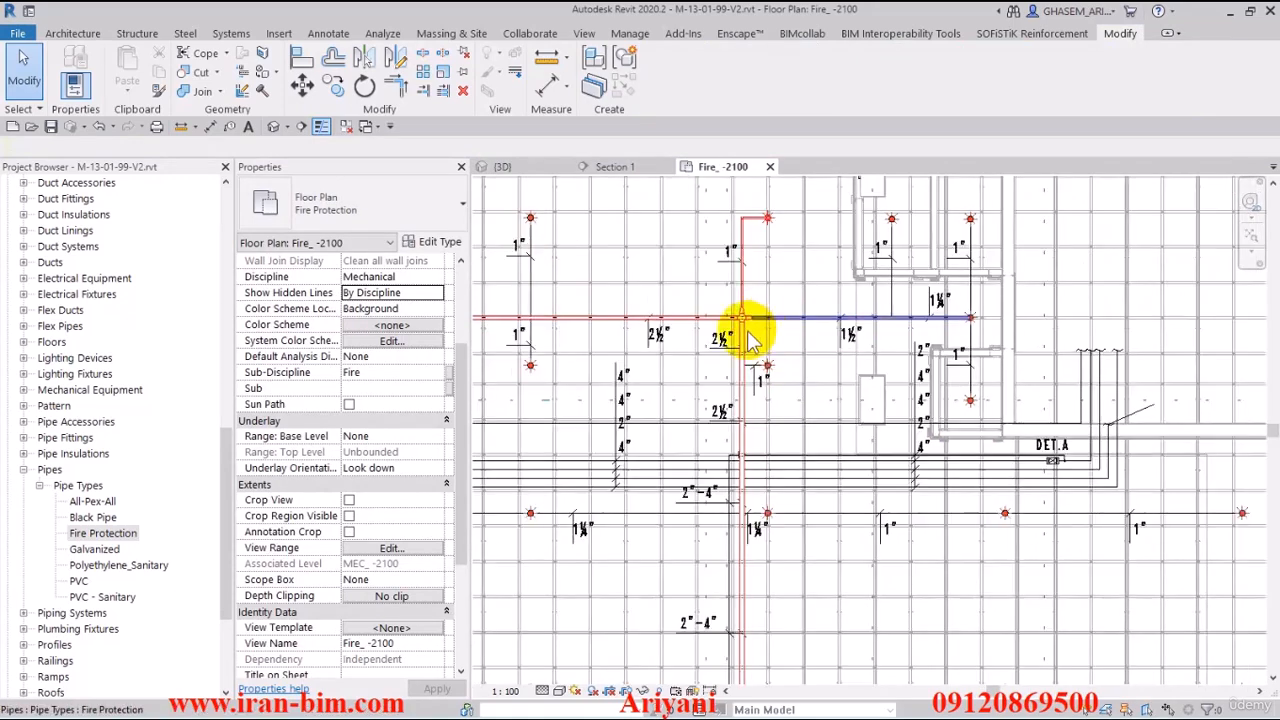
middle_click_drag(847, 335, 877, 491)
scroll(975, 370, "up", 1)
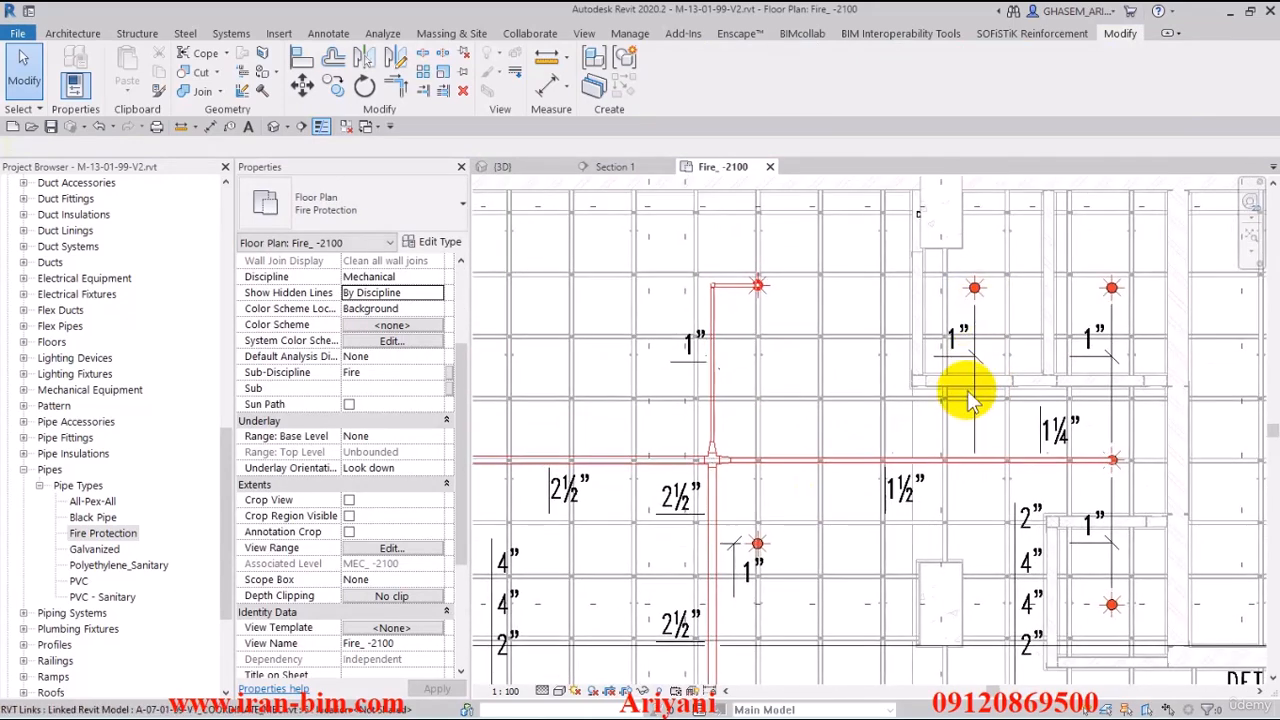
scroll(943, 443, "up", 2)
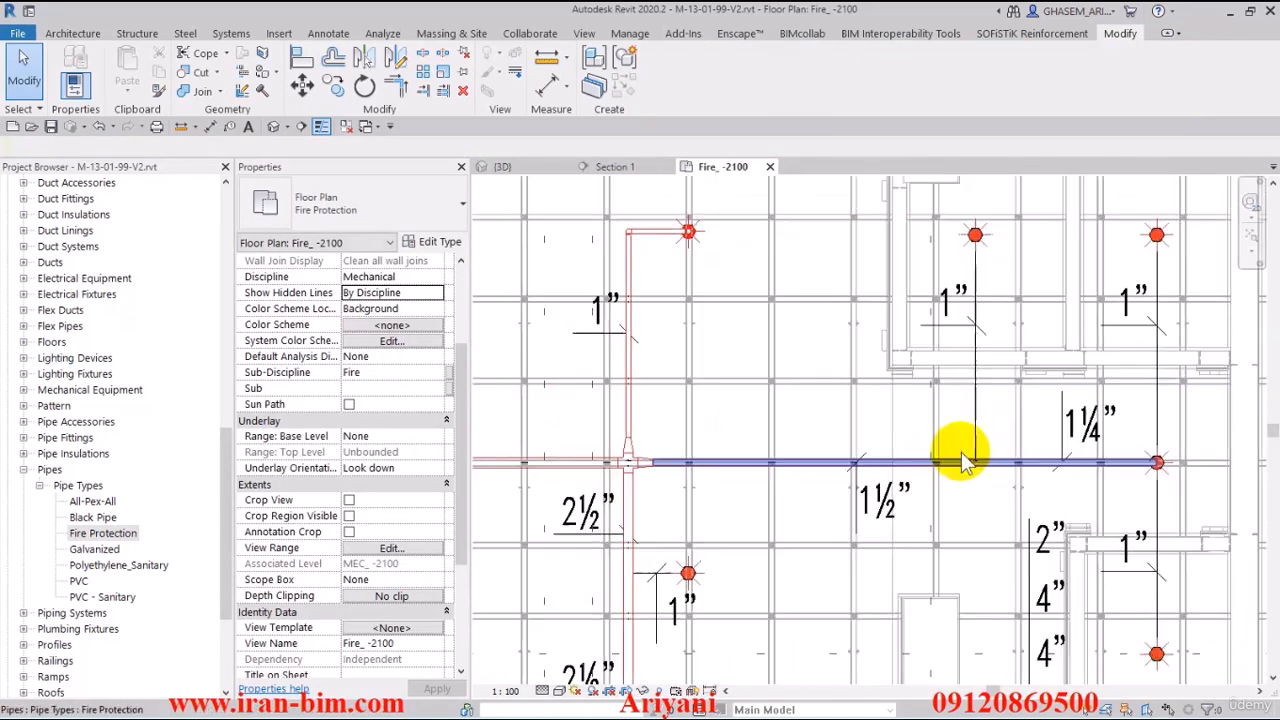
Step: Copy the connected 1" branch piping without its sprinkler onto the drawing's next 1" branch line, with Constrain enabled
left_click(636, 278)
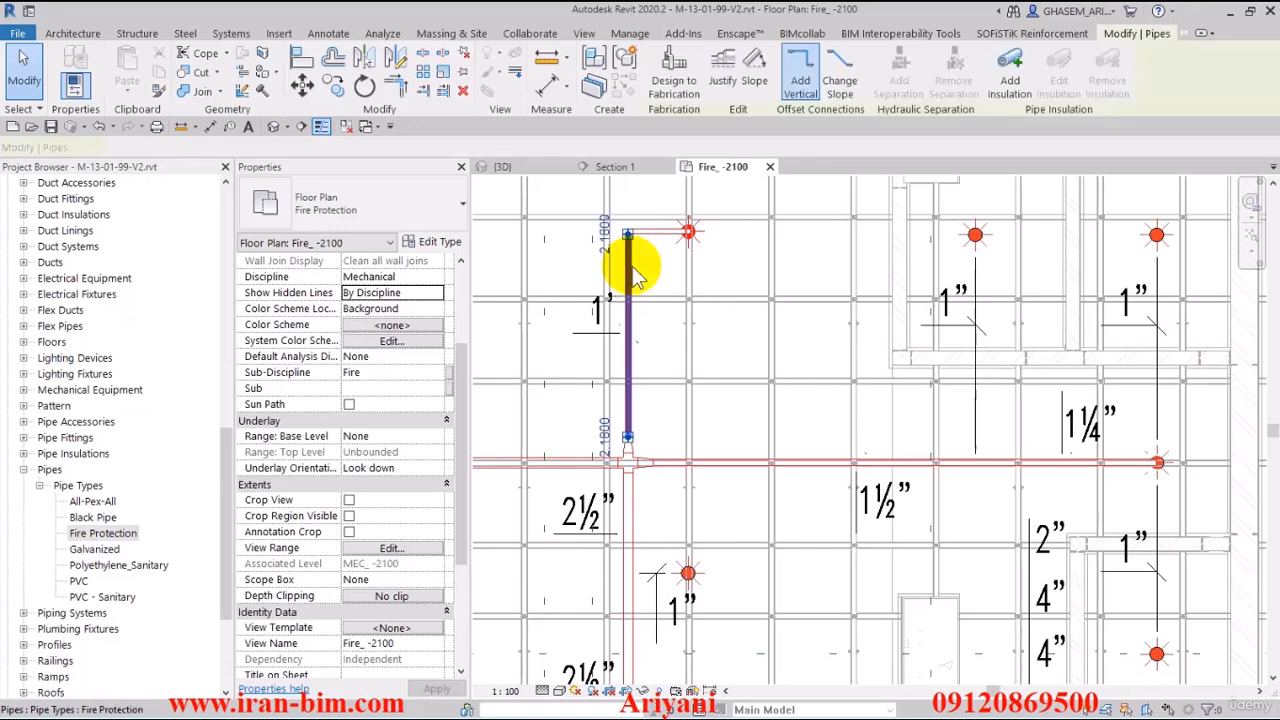
left_click(632, 268)
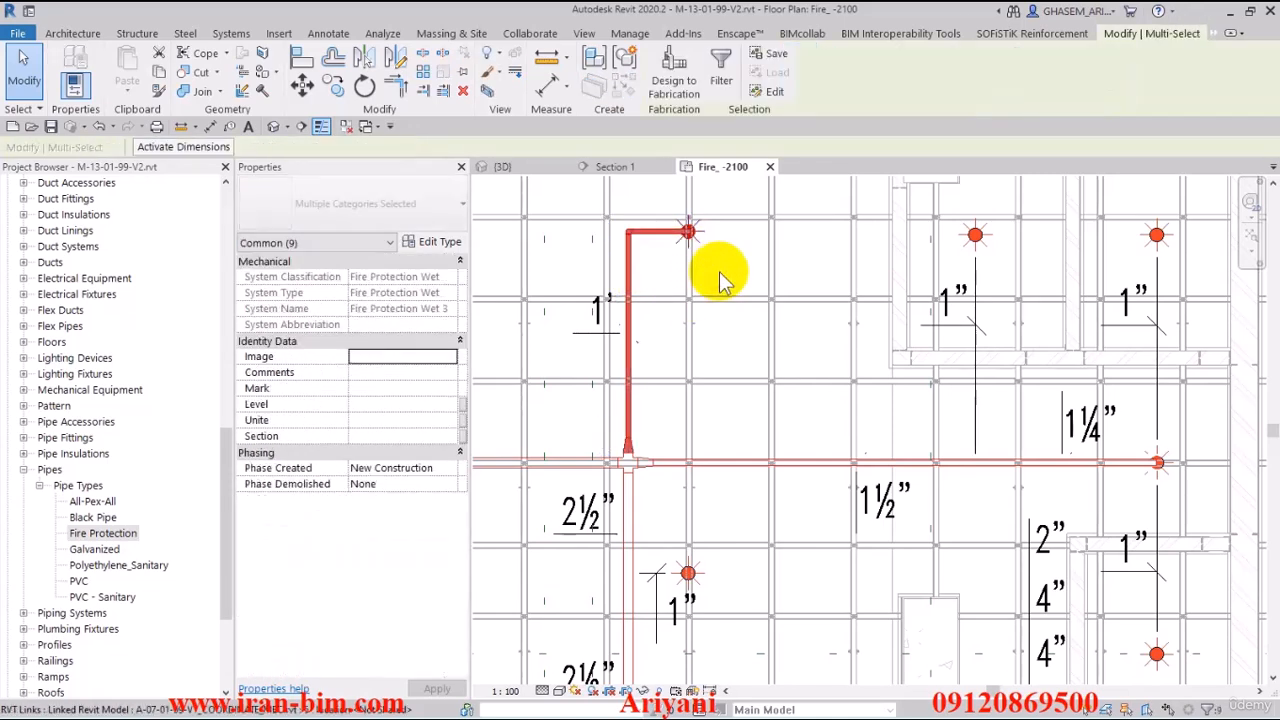
left_click(692, 234, "shift")
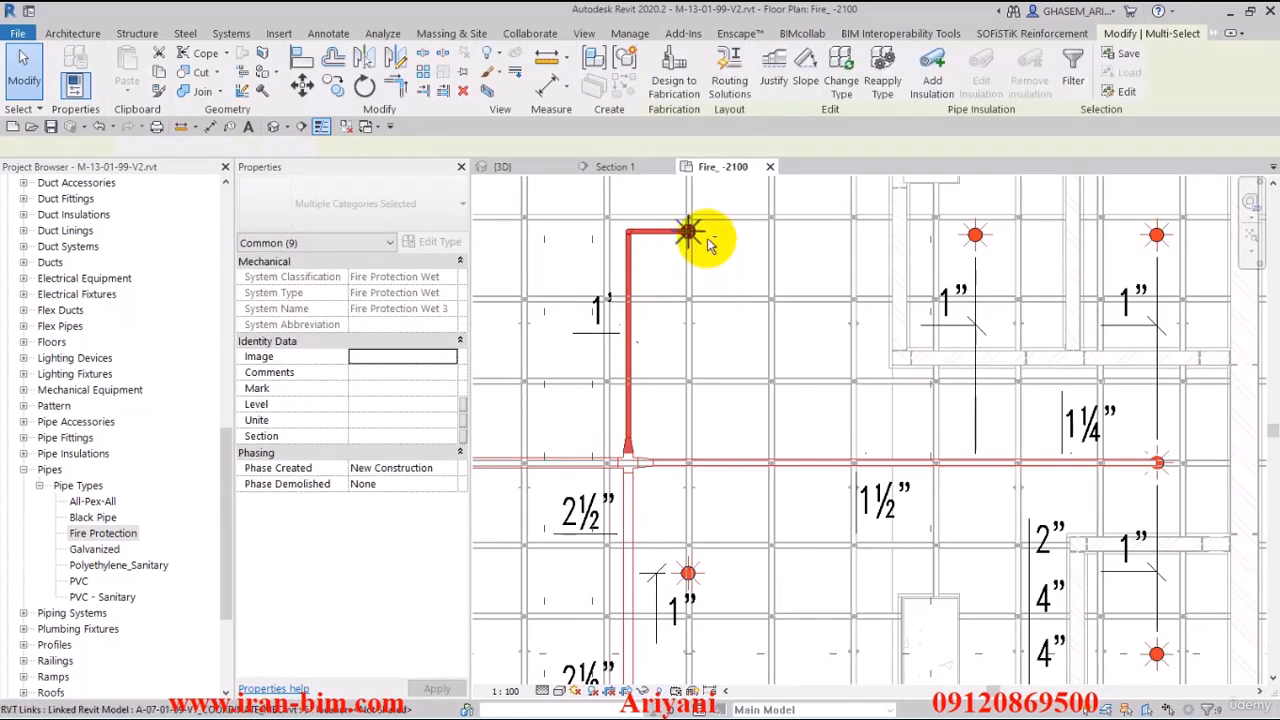
scroll(715, 255, "up", 5)
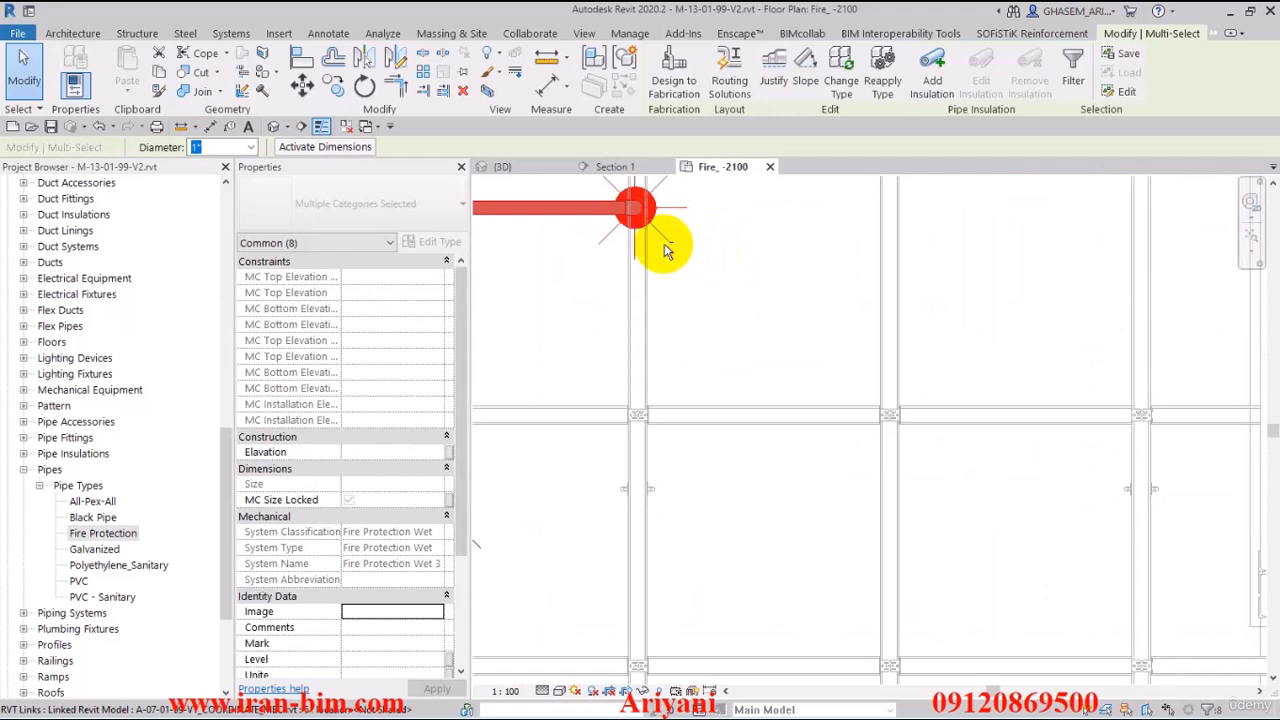
scroll(783, 269, "down", 5)
scroll(745, 405, "up", 5)
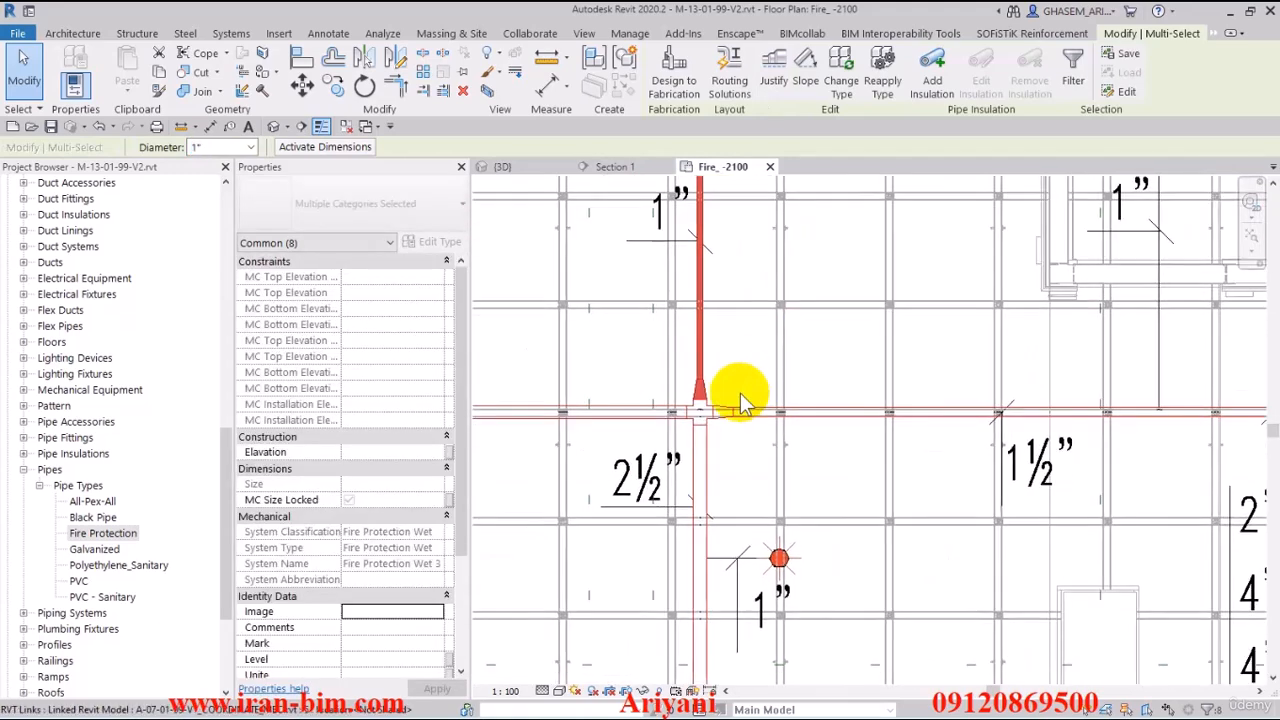
scroll(838, 428, "down", 5)
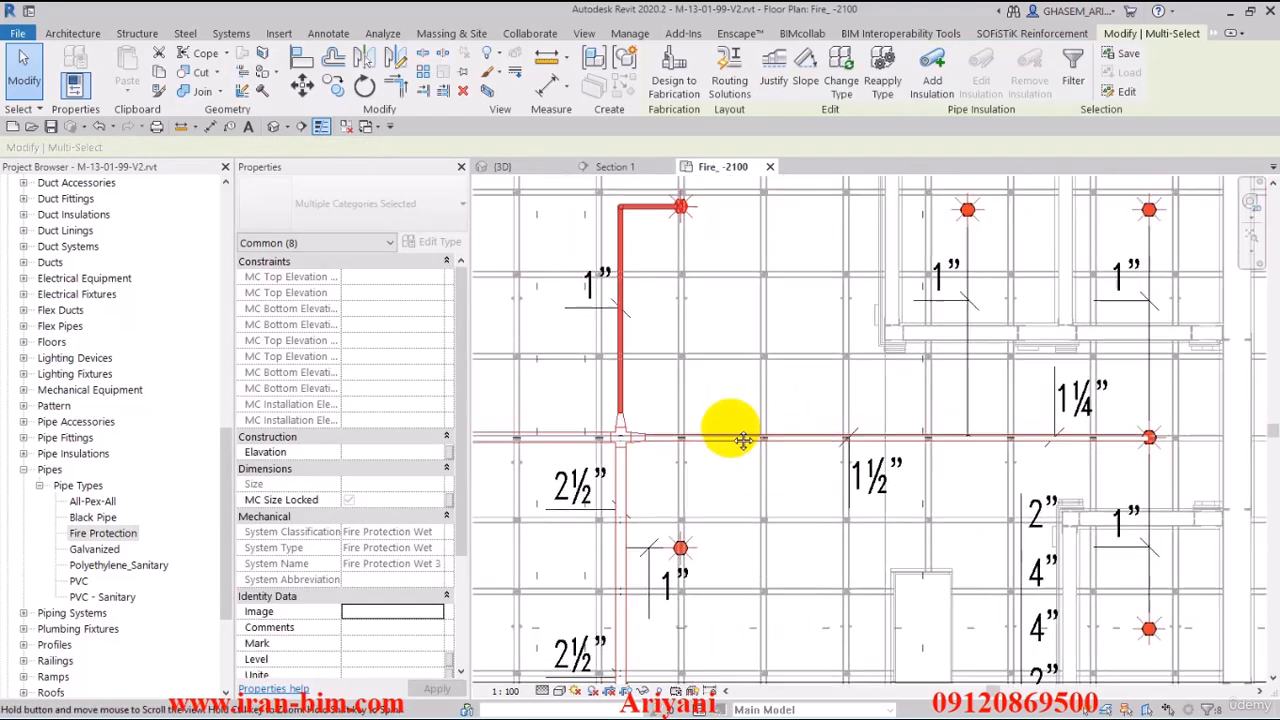
left_click(333, 85)
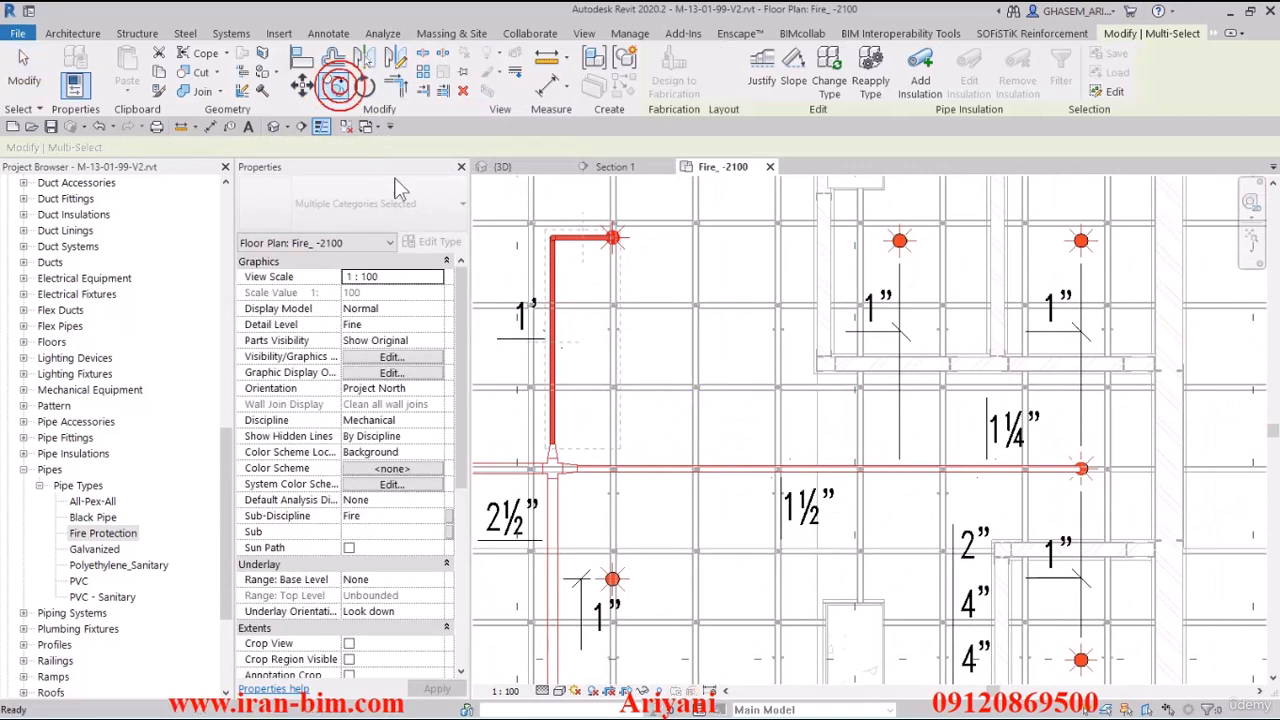
scroll(540, 440, "up", 4)
scroll(565, 303, "up", 1)
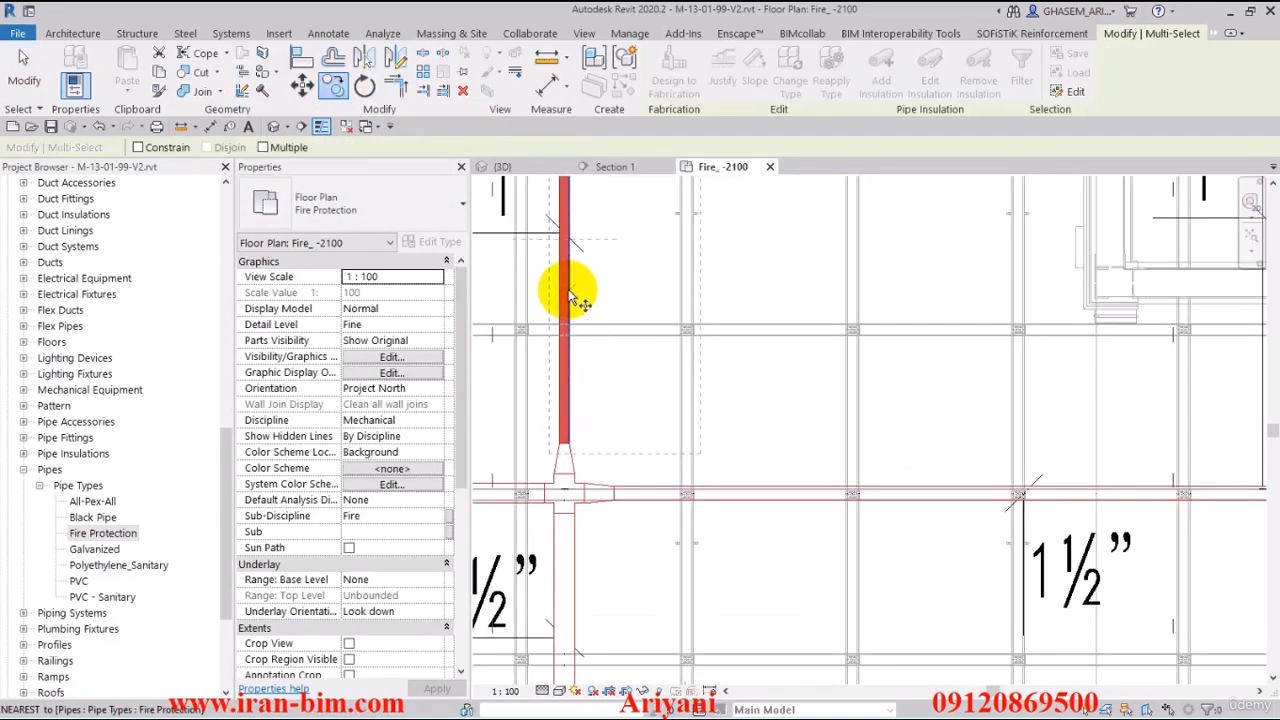
middle_click_drag(914, 288, 609, 360)
scroll(609, 360, "down", 3)
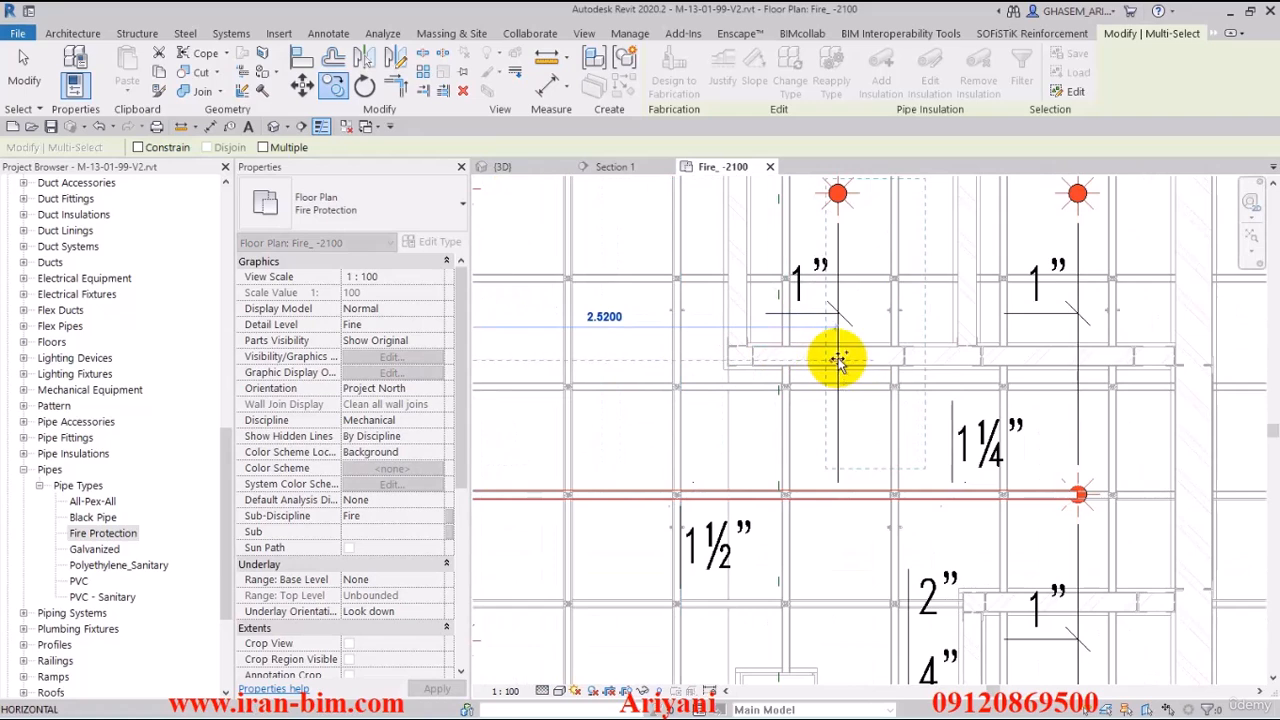
scroll(831, 386, "up", 2)
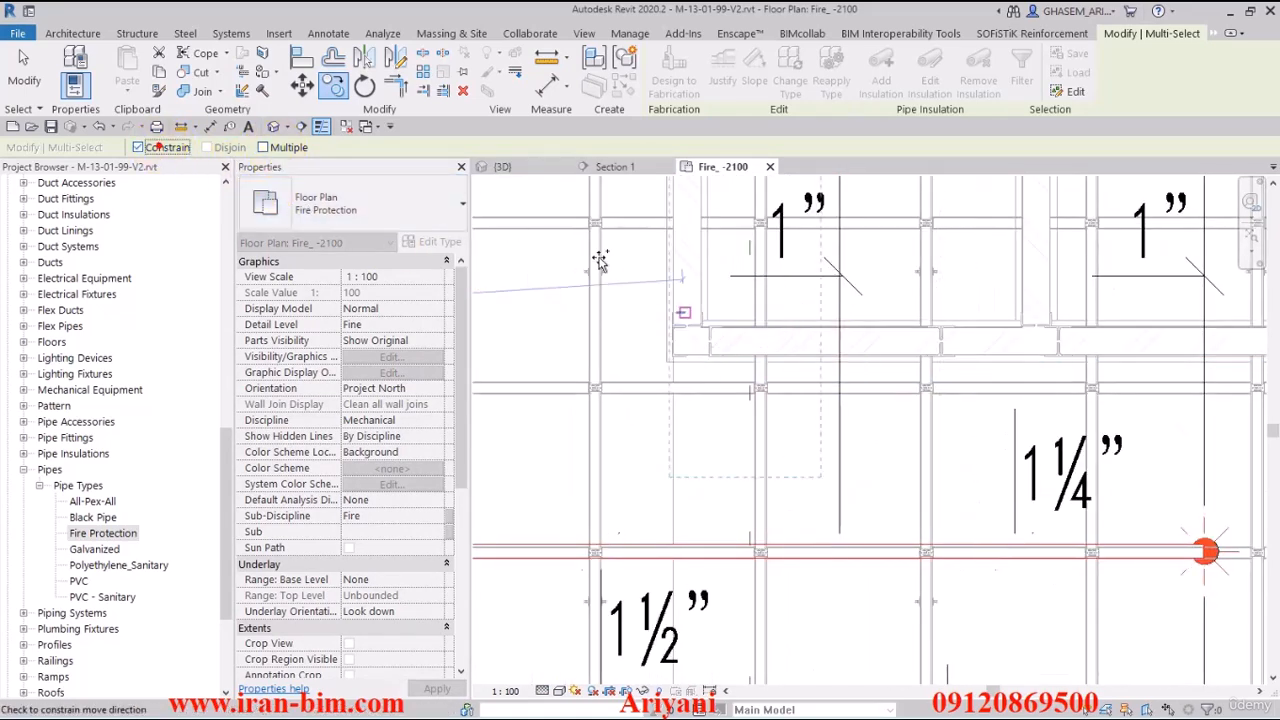
left_click(852, 337)
scroll(850, 343, "up", 5)
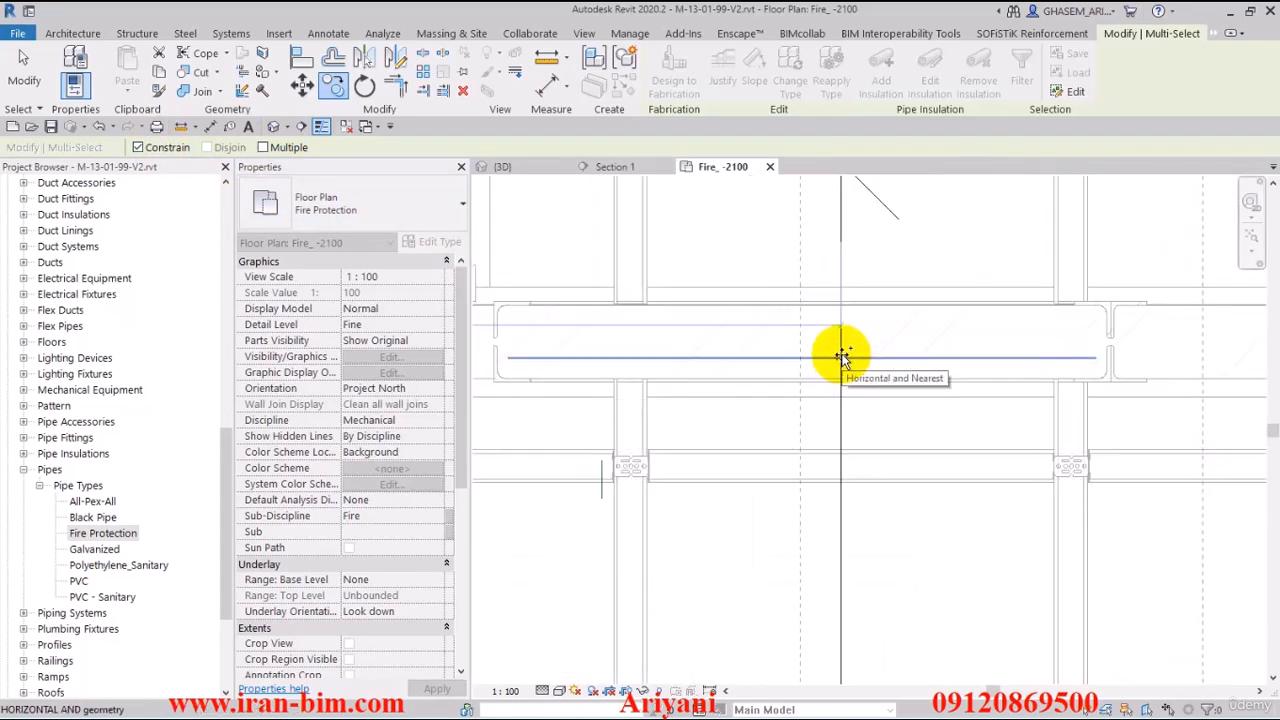
left_click(843, 394)
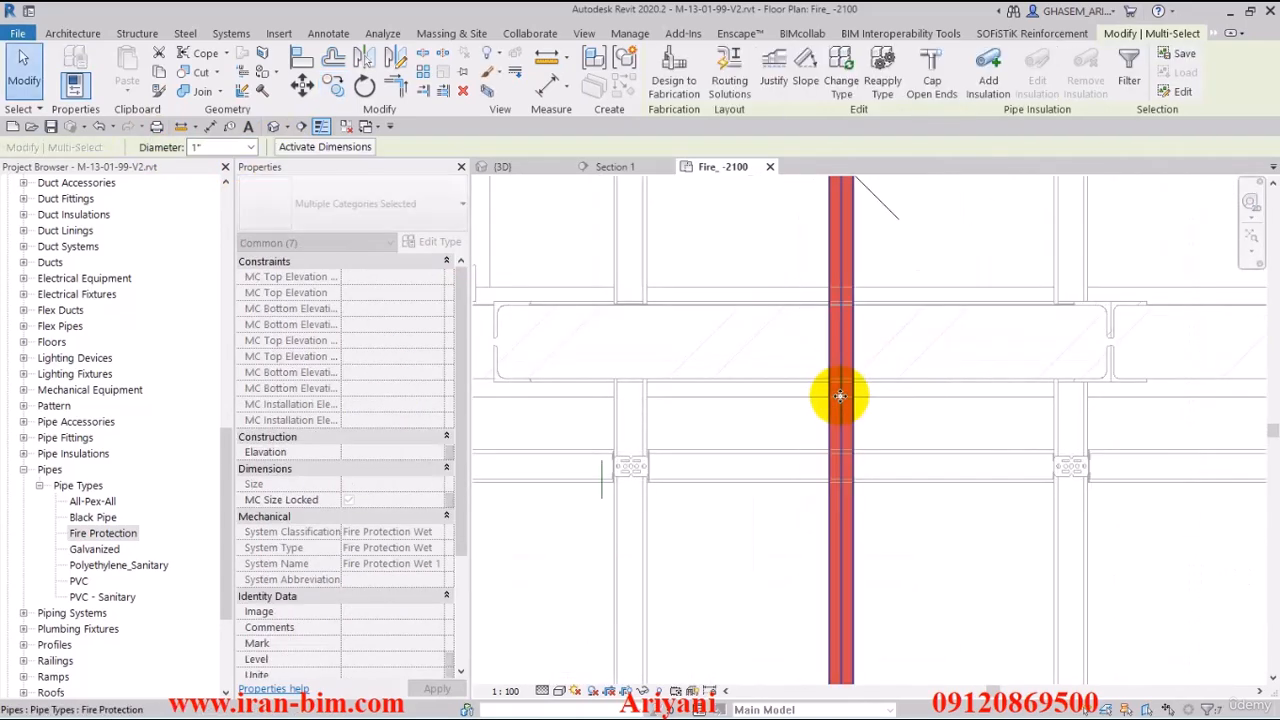
scroll(829, 395, "down", 3)
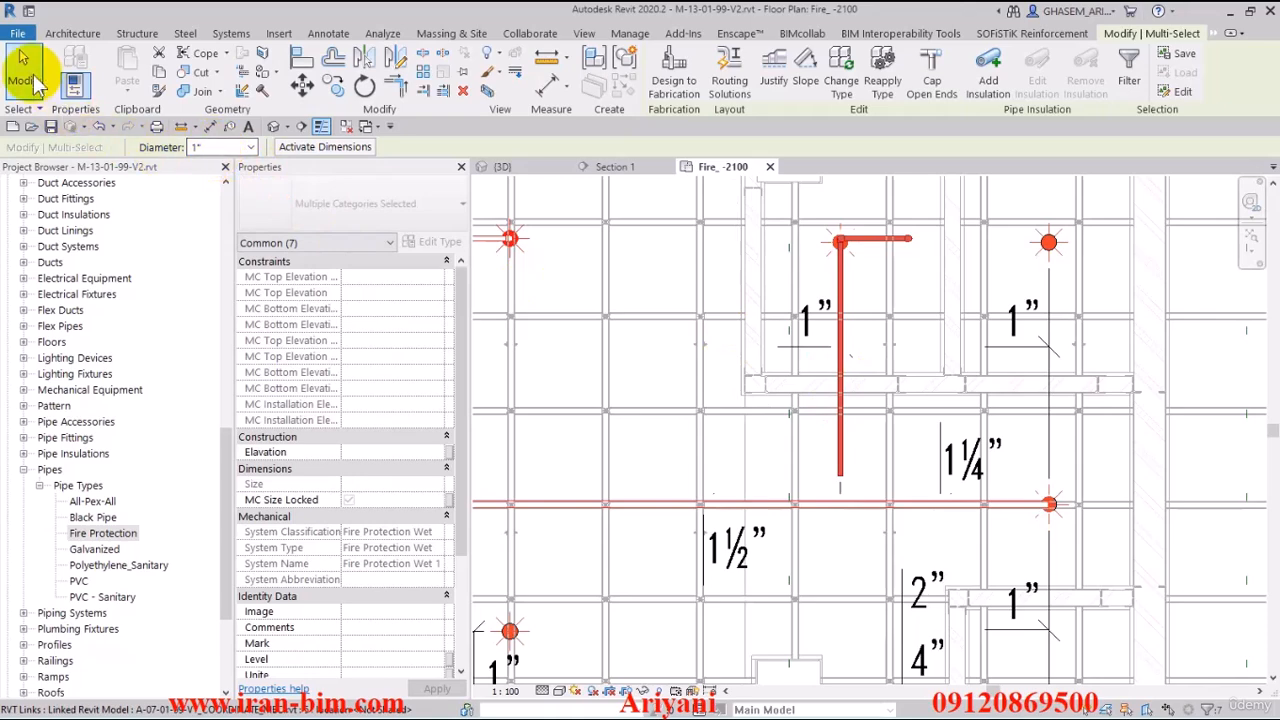
Step: Extend the copied 1" branch to the 1 1/2" main pipe with Trim/Extend so they join at a tee
left_click(22, 60)
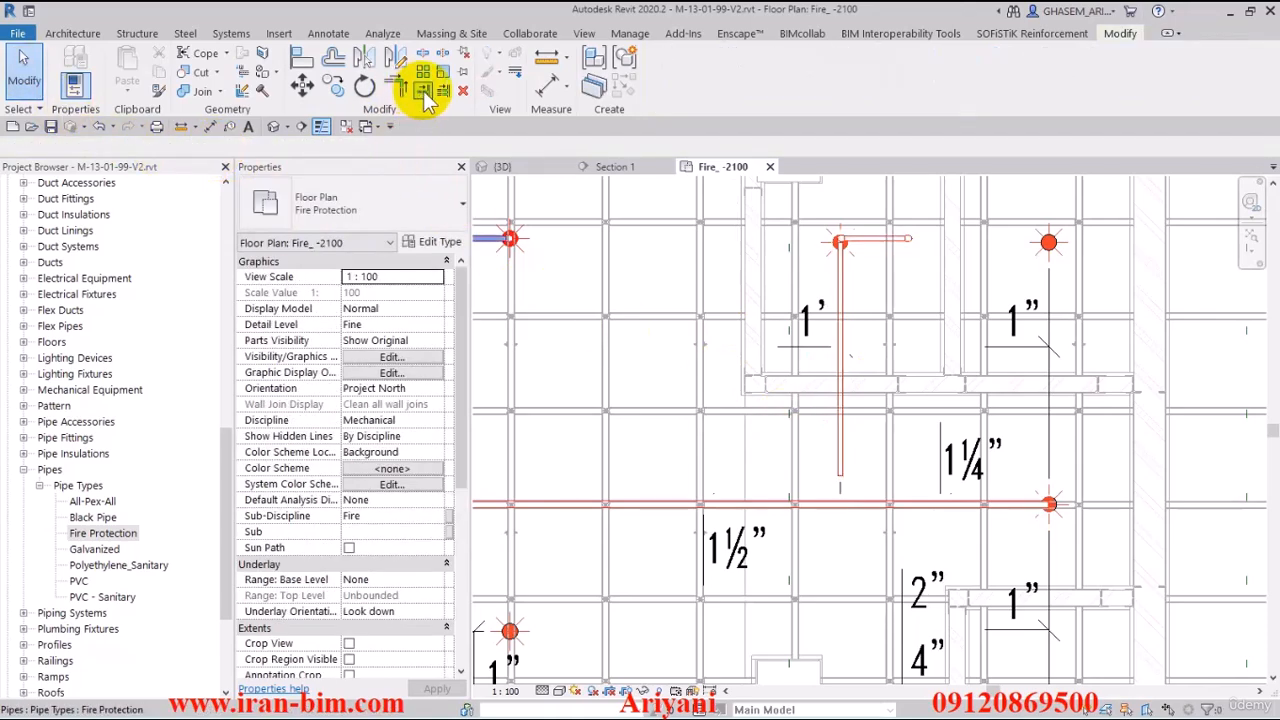
left_click(829, 496)
key("Escape")
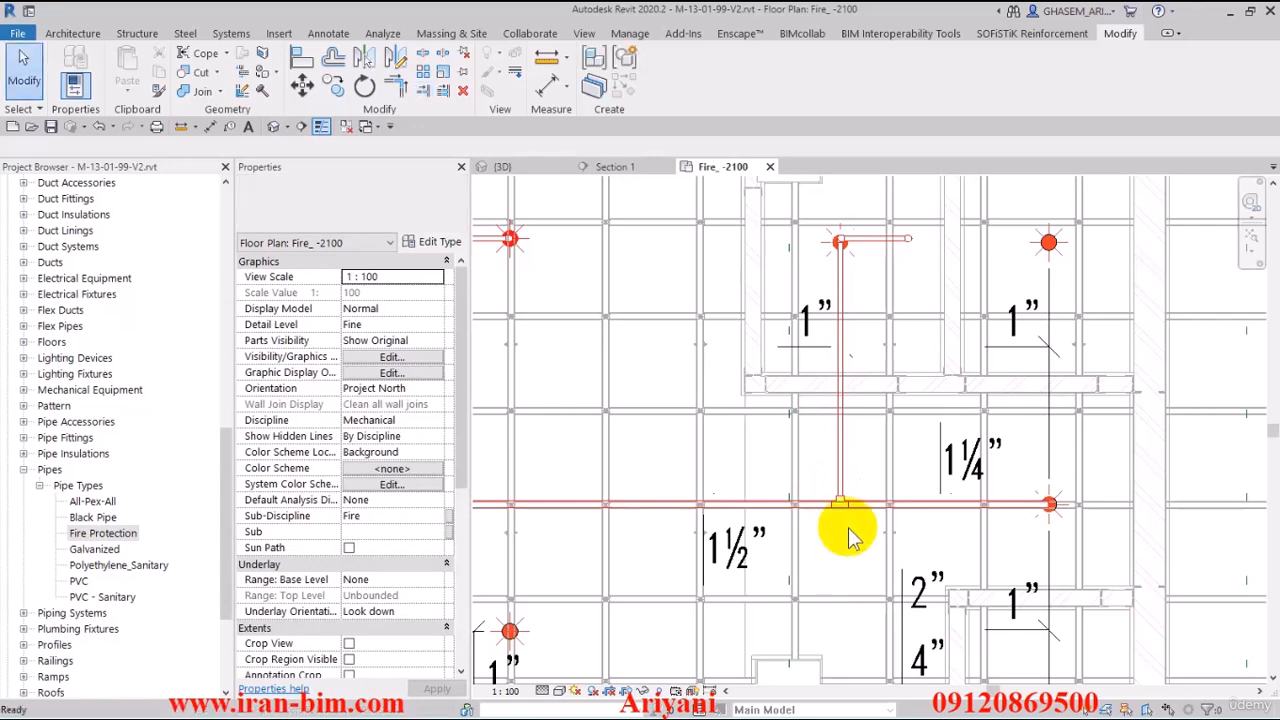
Step: Inspect the copied branch in the 3D view, checking its raised piping against the duct and sprinkler
scroll(834, 560, "down", 3)
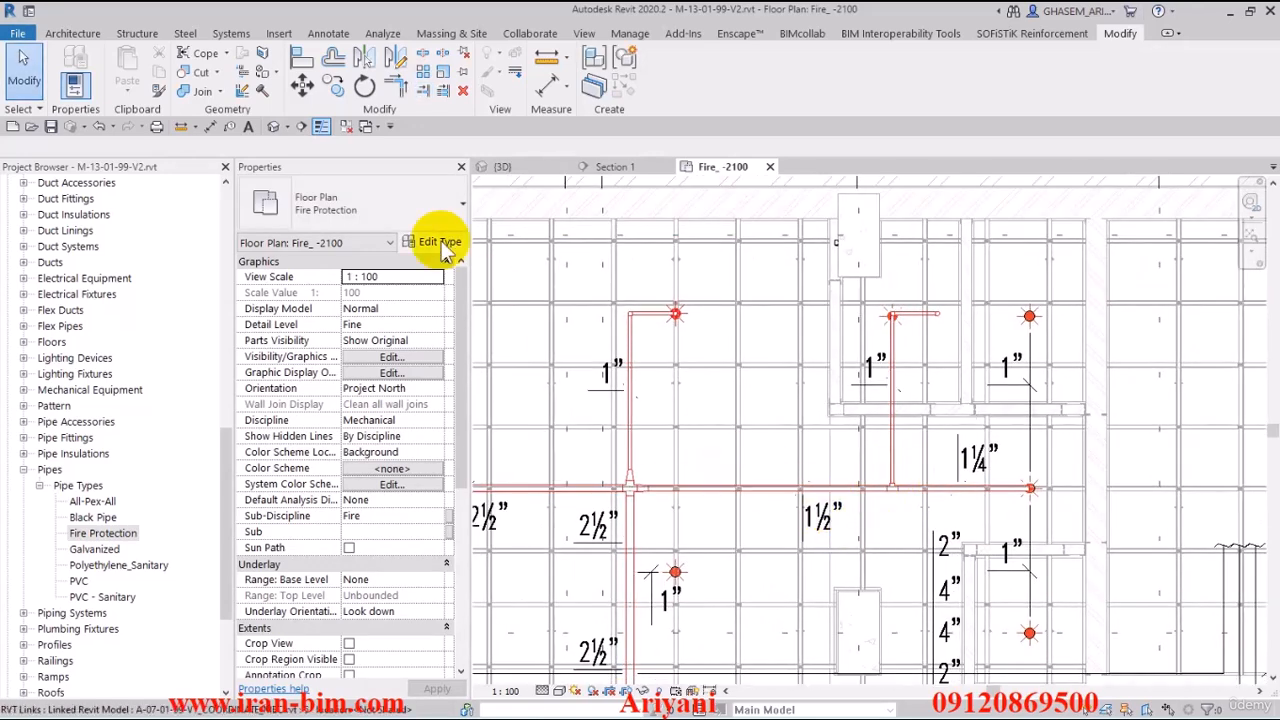
left_click(522, 170)
middle_click_drag(783, 432, 846, 394, "shift")
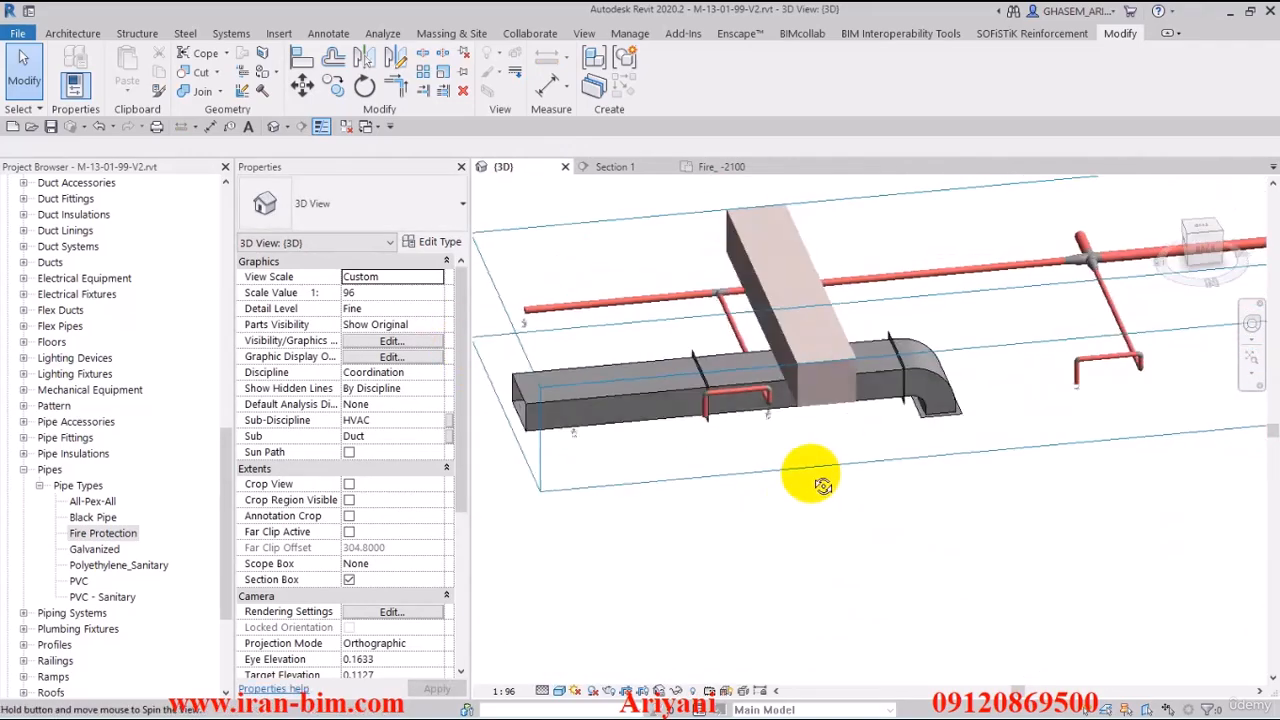
scroll(846, 400, "up", 5)
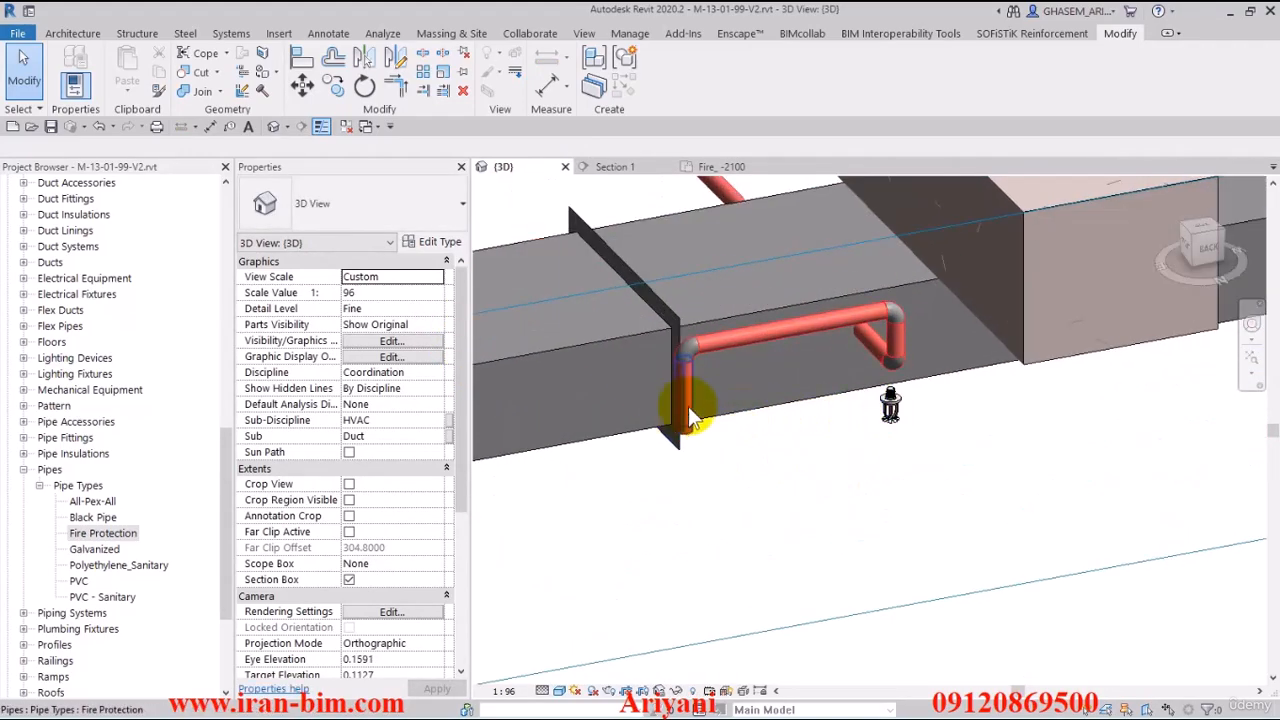
scroll(822, 362, "down", 4)
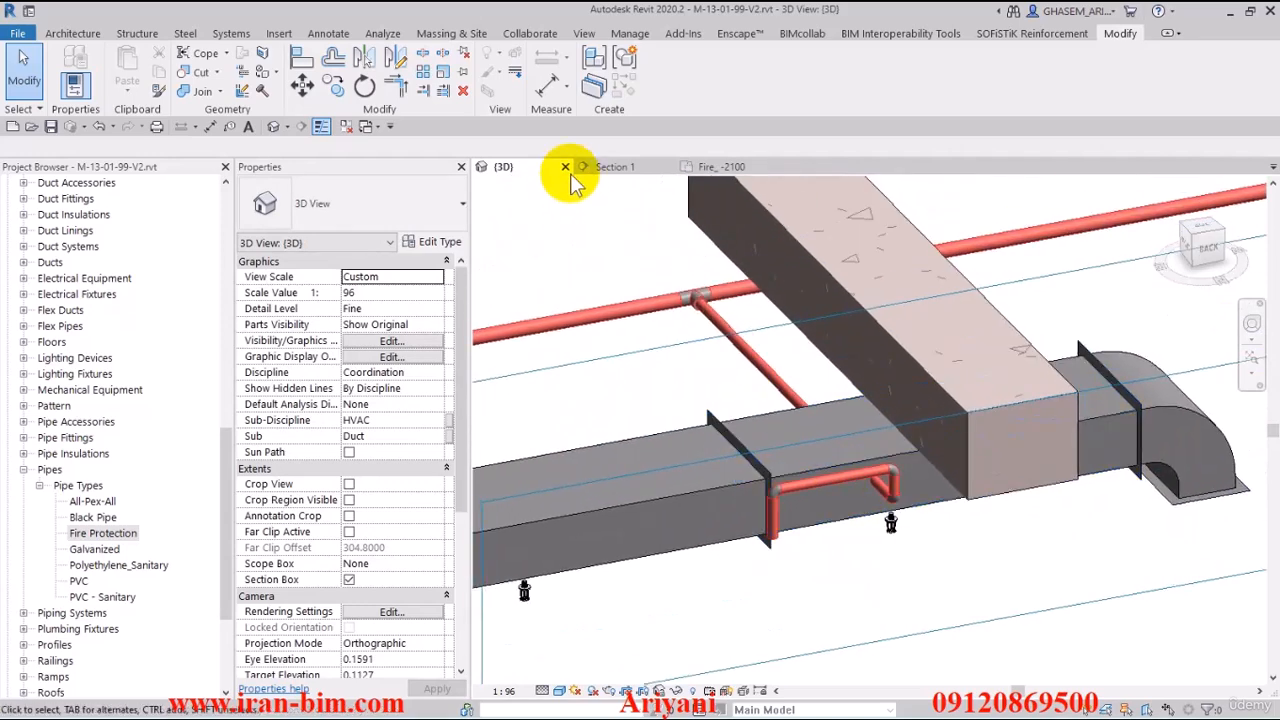
Step: Delete the short horizontal pipe at the sprinkler end of the copied branch in the Fire_ -2100 plan
left_click(719, 168)
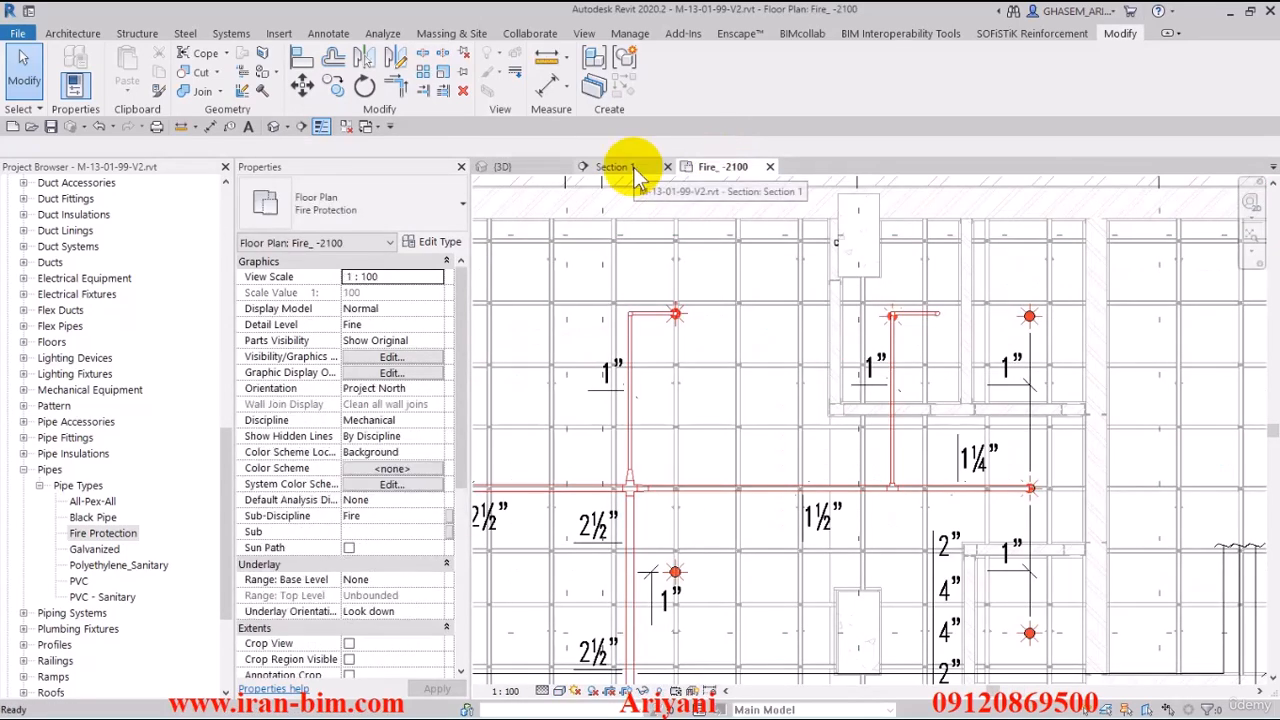
middle_click_drag(684, 372, 873, 400)
scroll(880, 350, "up", 2)
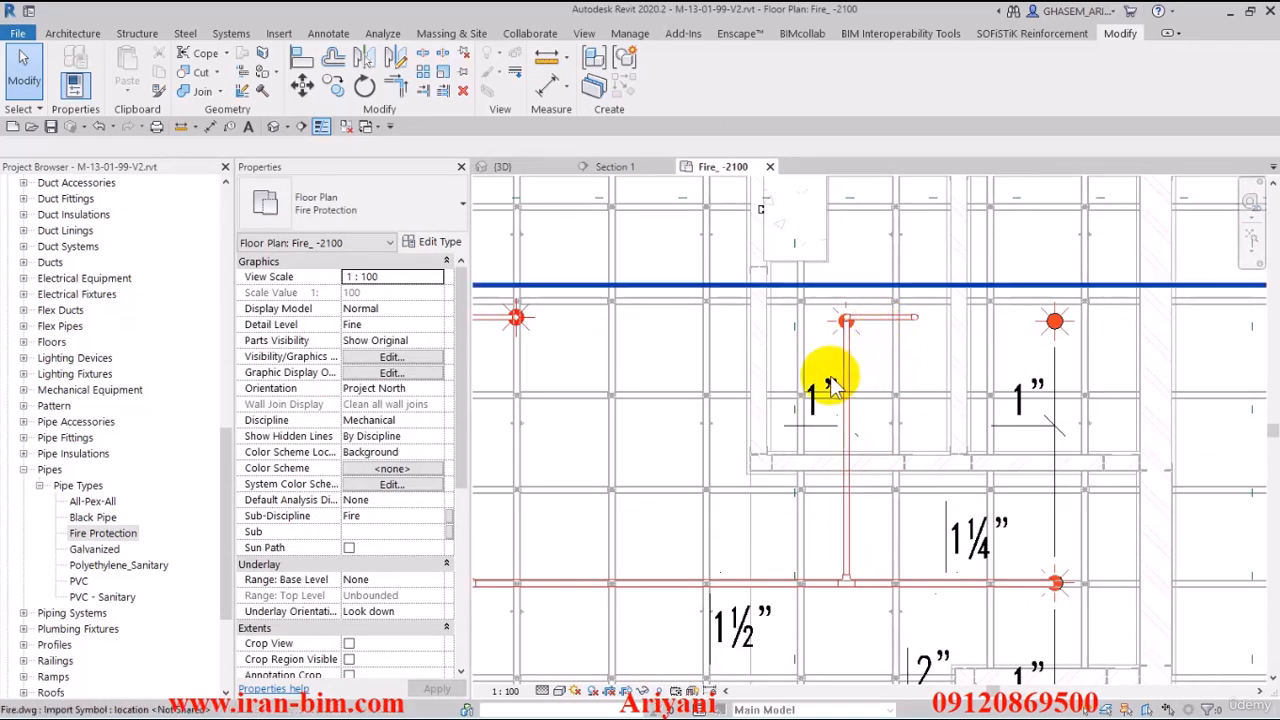
left_click(886, 322)
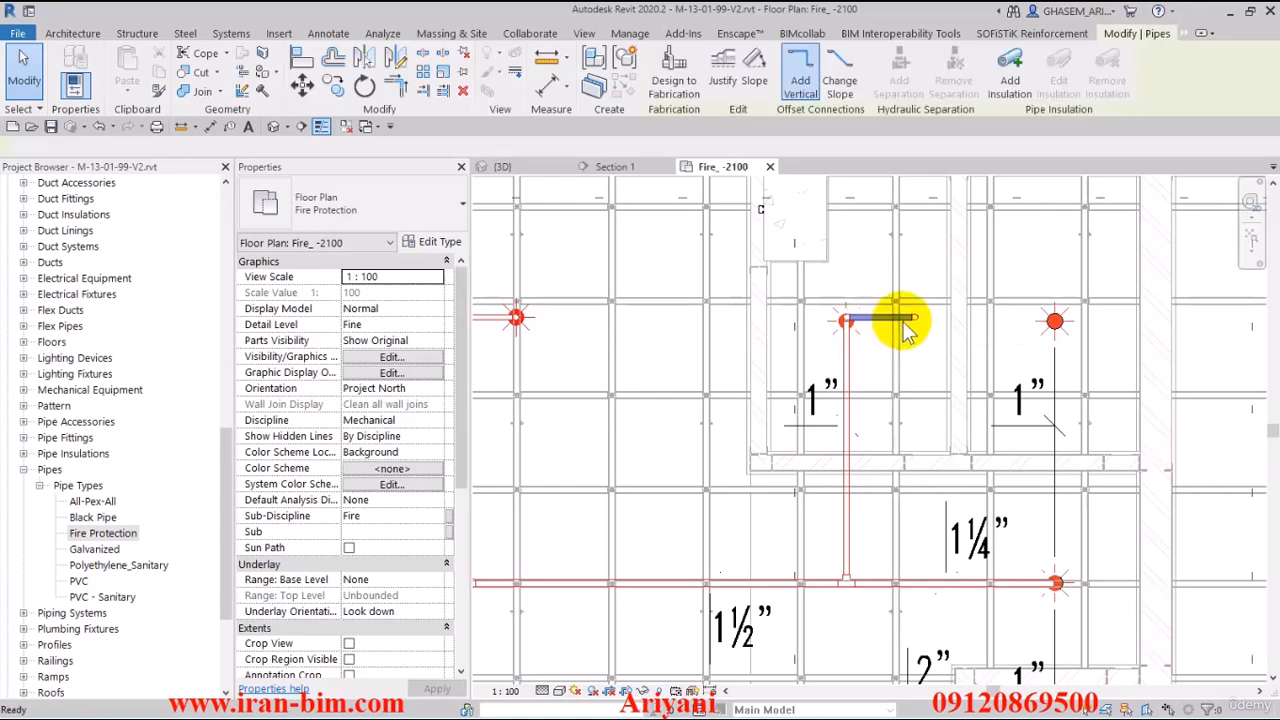
key("Delete")
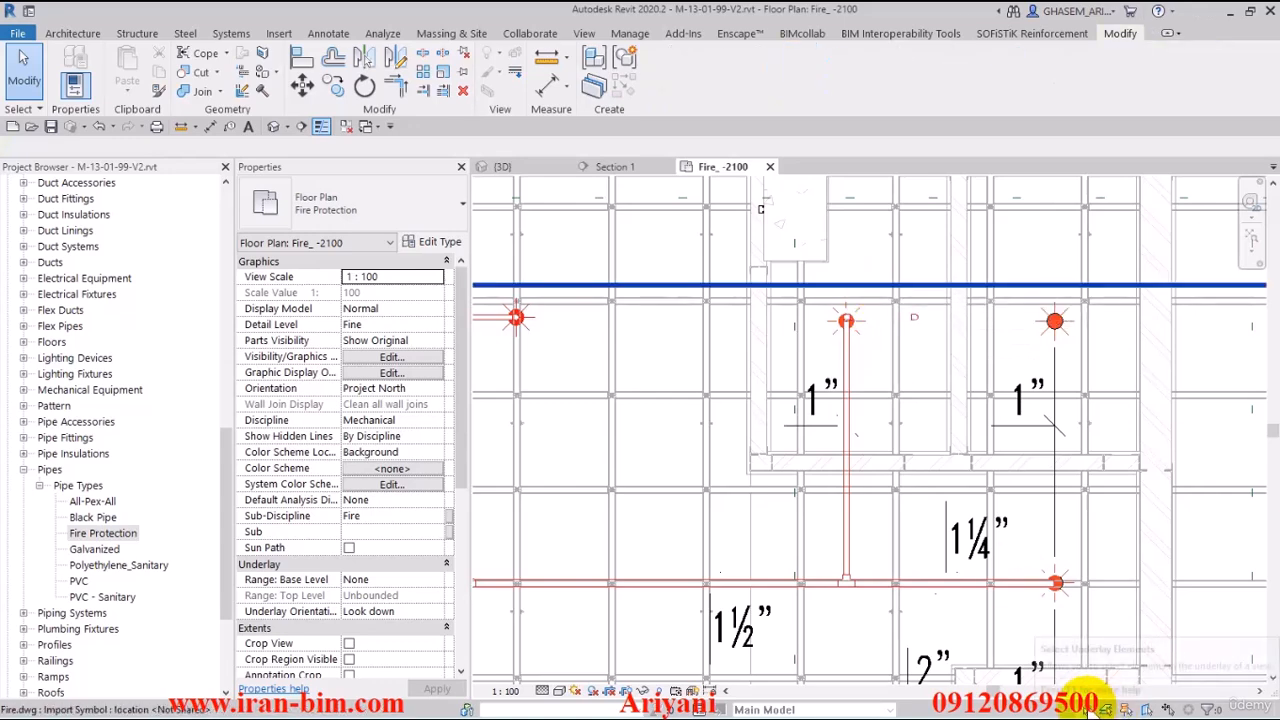
Step: Delete the leftover piping beside the copied 1" branch, and move the riser's elbow back along the branch, clear of the sprinkler
left_click(1104, 707)
left_click_drag(866, 262, 946, 350)
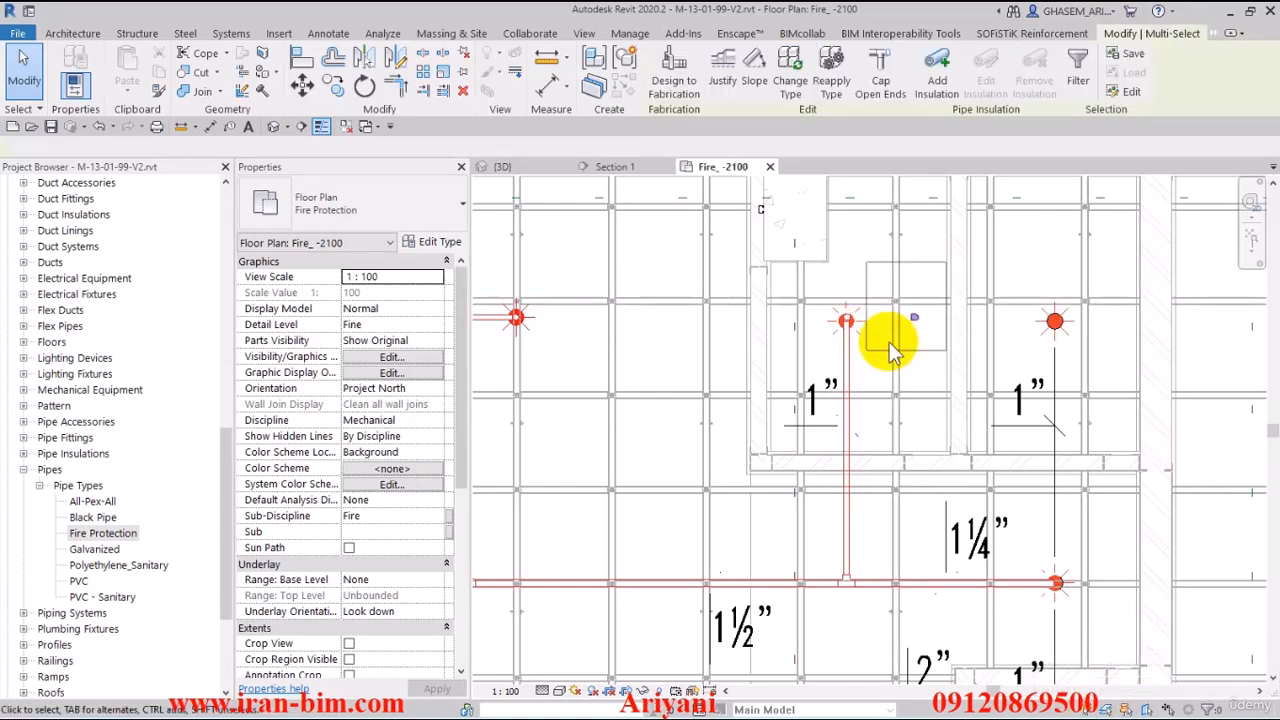
key("Delete")
scroll(868, 322, "up", 4)
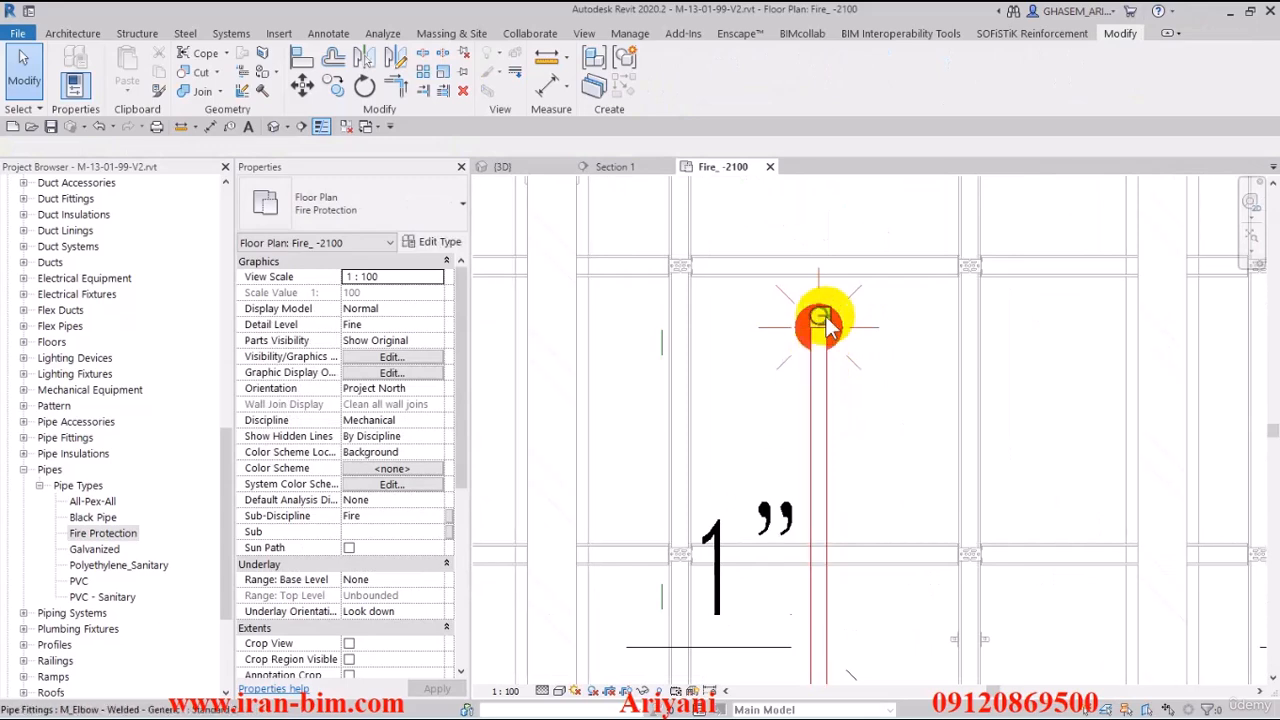
left_click(818, 398)
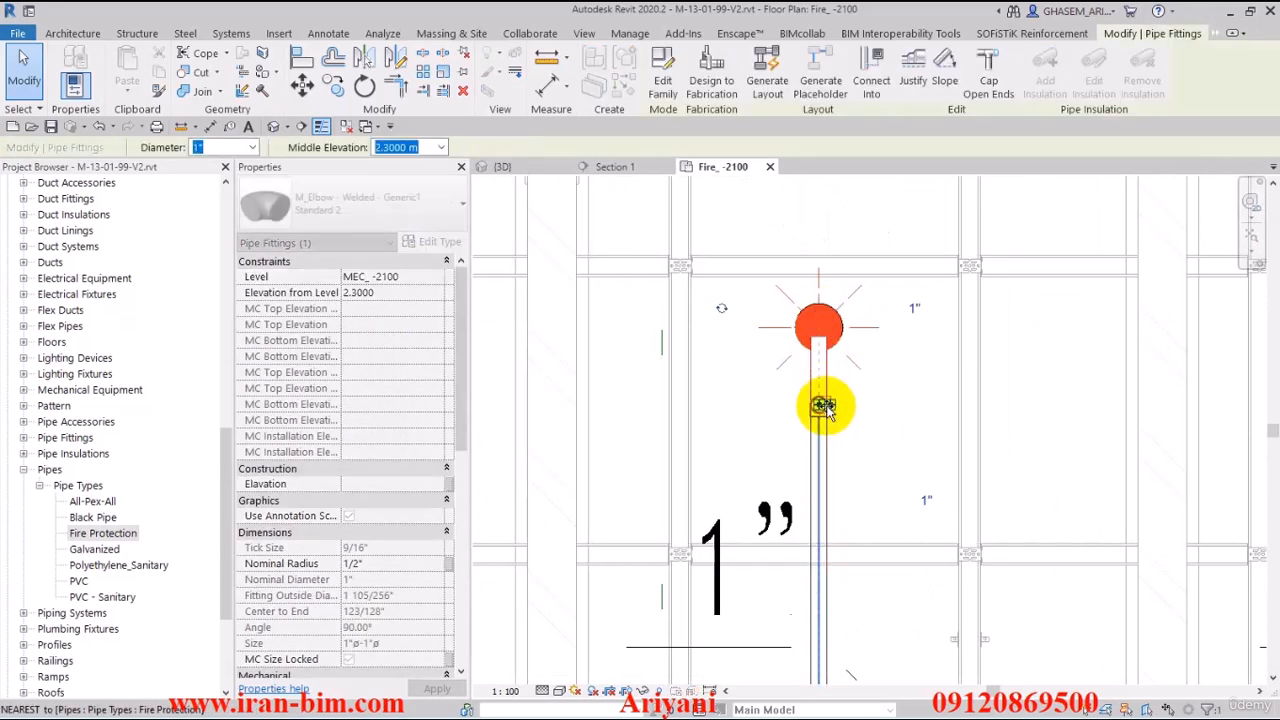
Step: Temporarily hide the two straight duct pieces covering the copied branch's riser in the 3D view
left_click(528, 170)
middle_click_drag(777, 371, 829, 385, "shift")
left_click(699, 453)
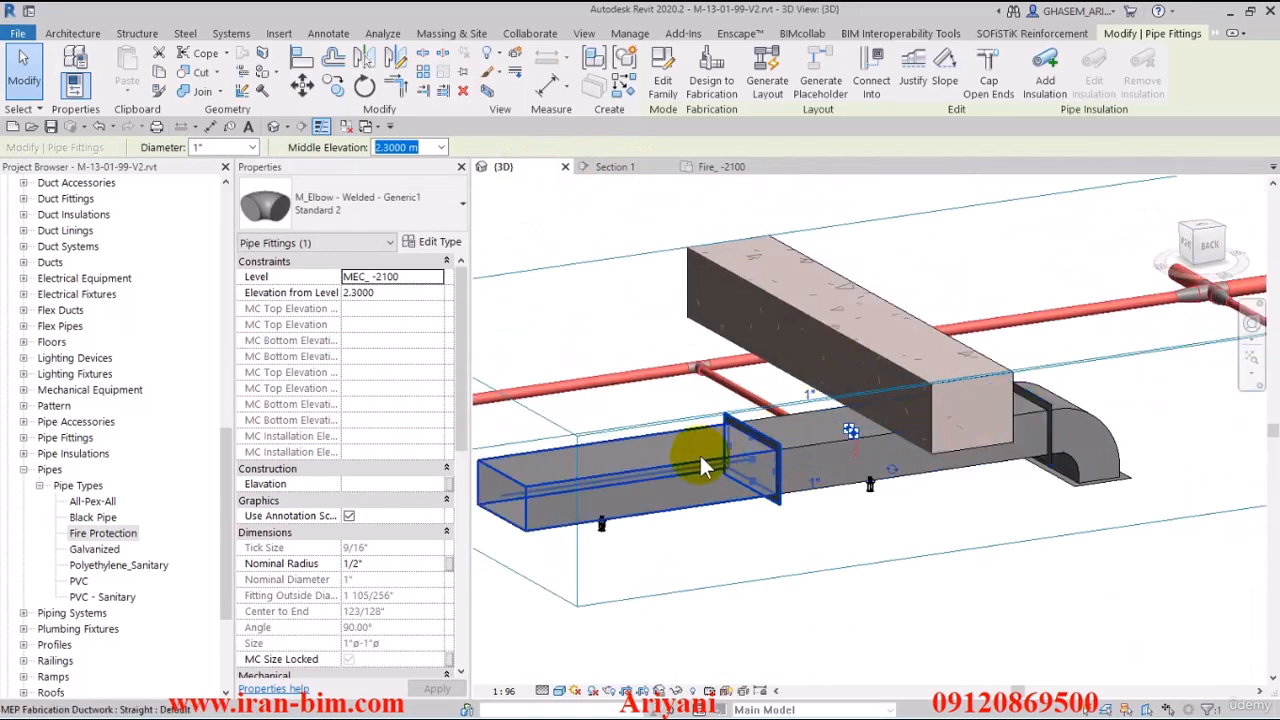
left_click(817, 453)
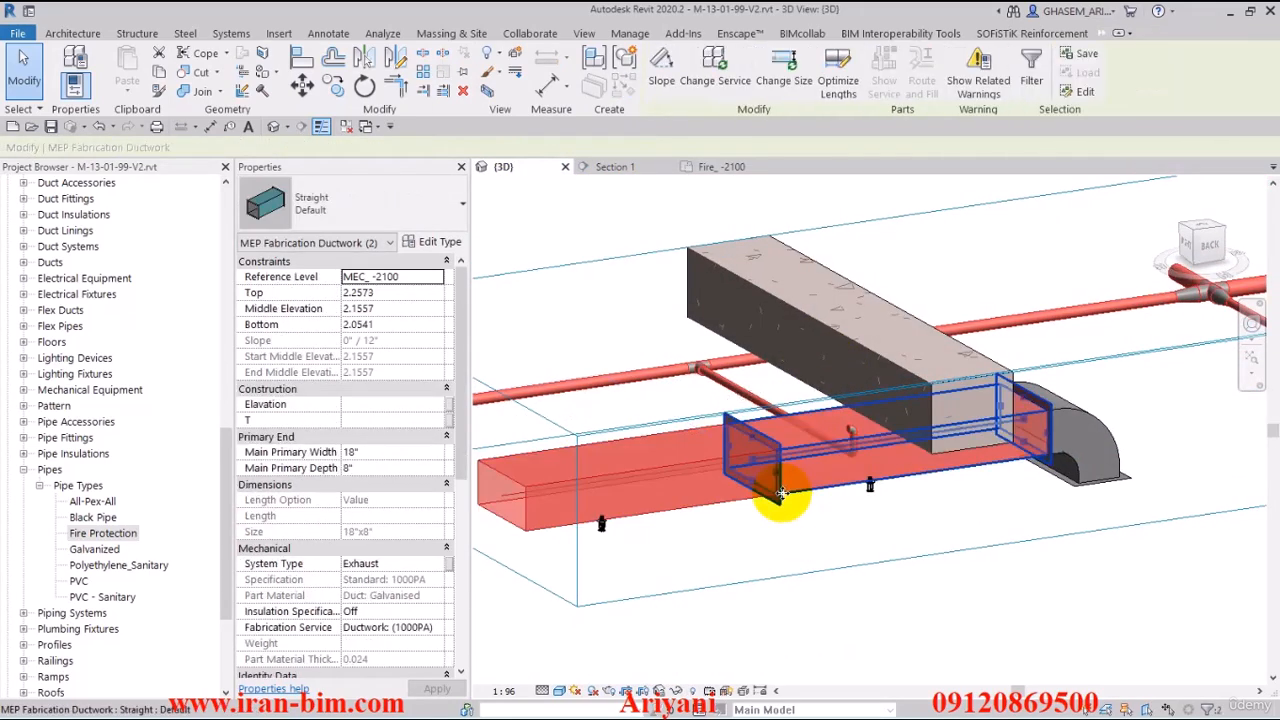
left_click(685, 690)
left_click(730, 648)
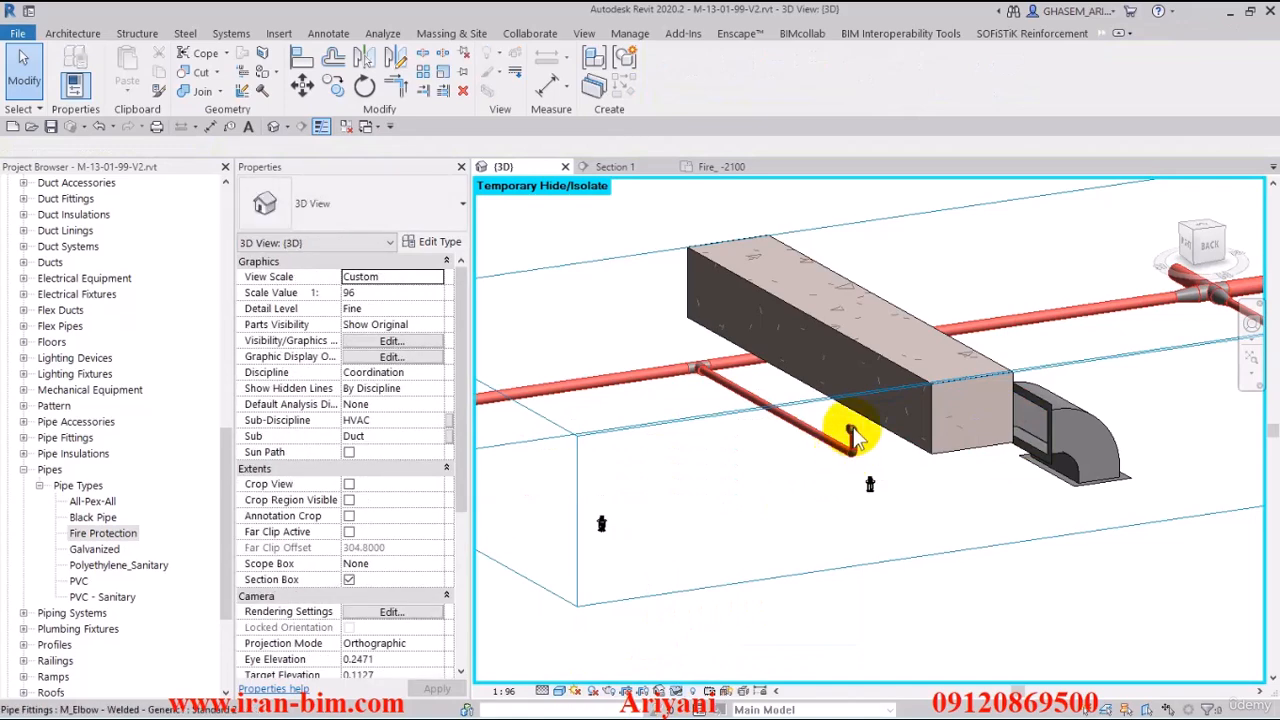
Step: Rotate the elbow on top of the copied branch's riser until its open end faces the sprinkler
scroll(850, 435, "up", 4)
left_click(852, 455)
scroll(855, 455, "up", 1)
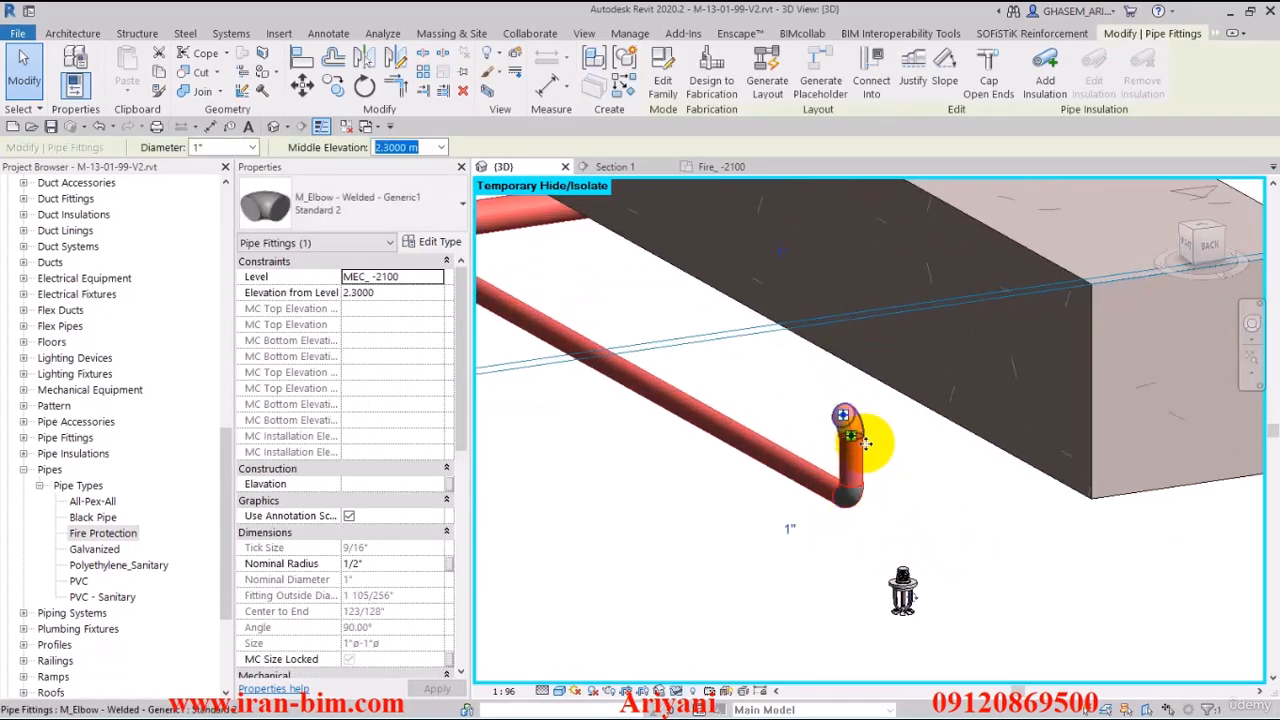
scroll(863, 438, "down", 2)
scroll(853, 550, "down", 1)
middle_click_drag(893, 533, 848, 560, "shift")
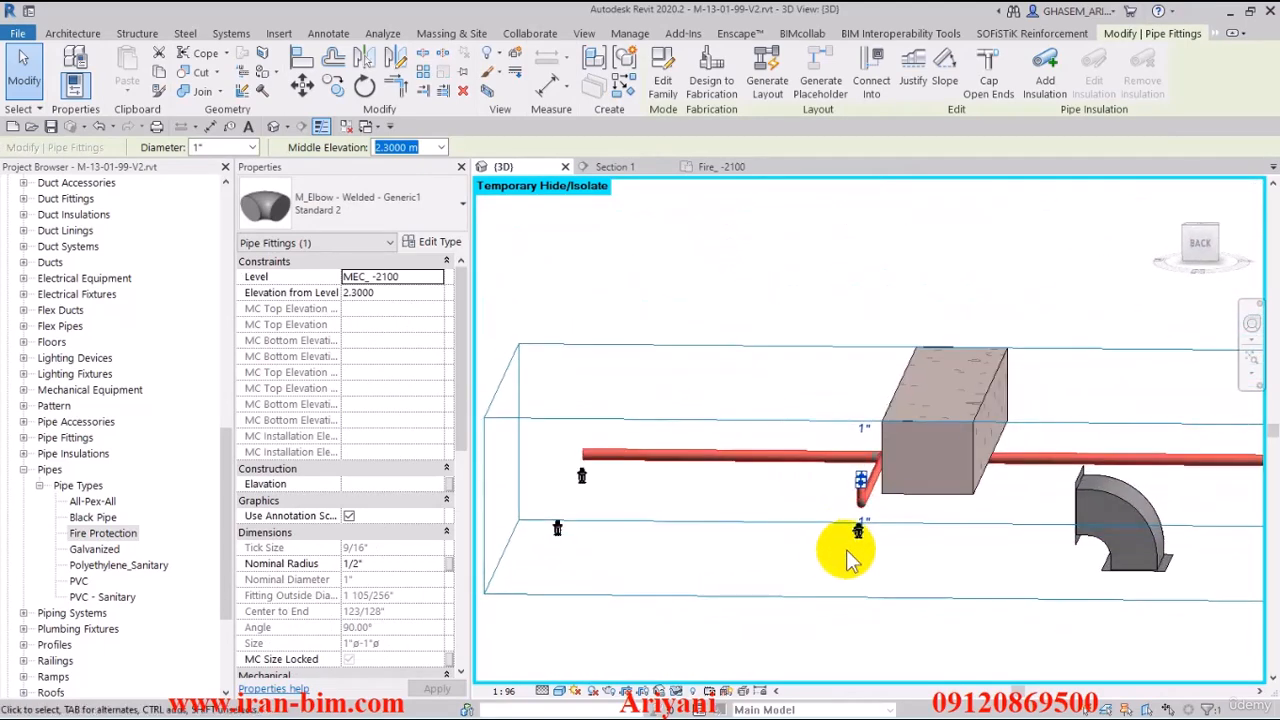
left_click(859, 535)
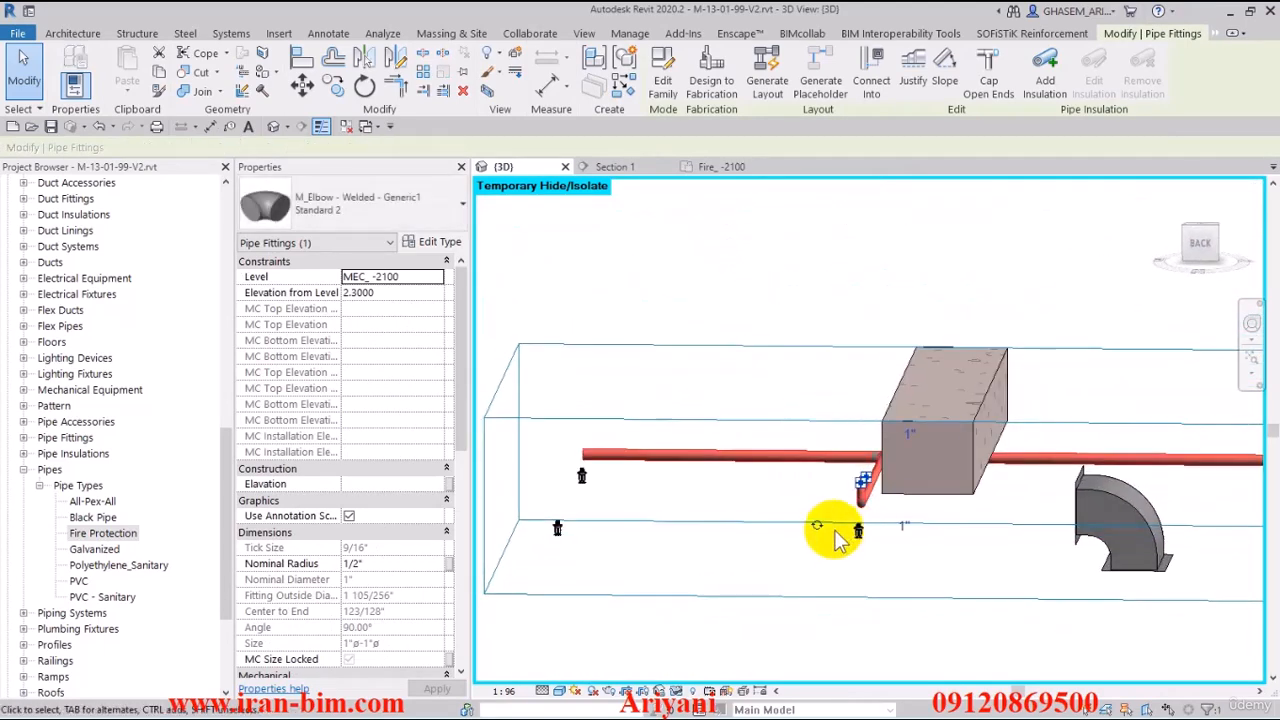
left_click(814, 529)
middle_click_drag(804, 529, 834, 480, "shift")
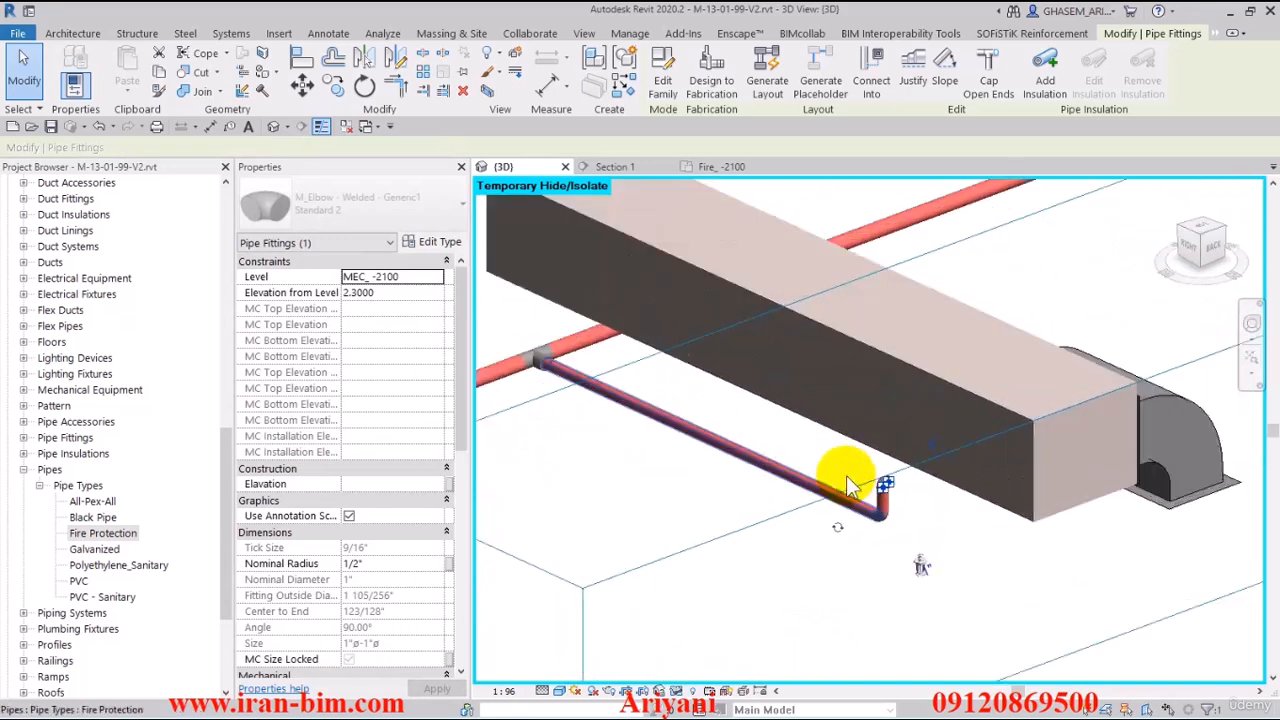
scroll(910, 495, "up", 3)
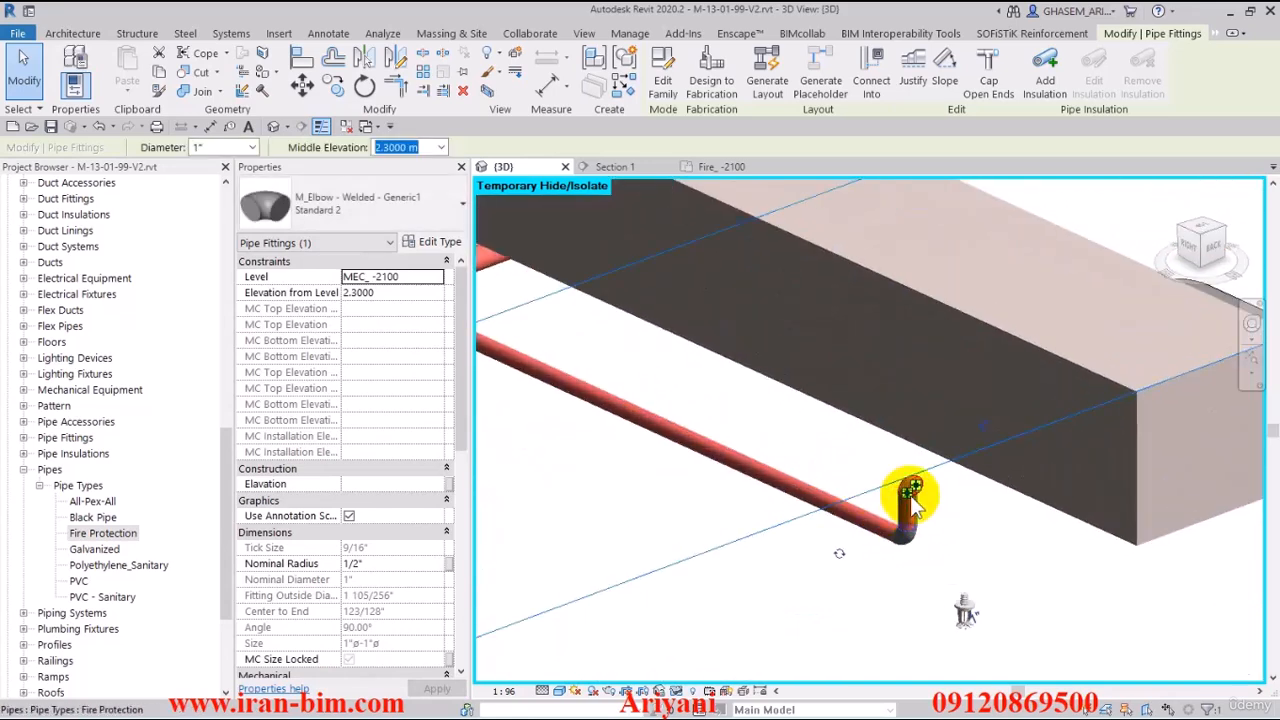
Step: Draw a short 1" pipe about 0.07 m long from the elbow towards the sprinkler in the Fire_ -2100 plan, at 2.3000 m middle elevation
left_click(718, 167)
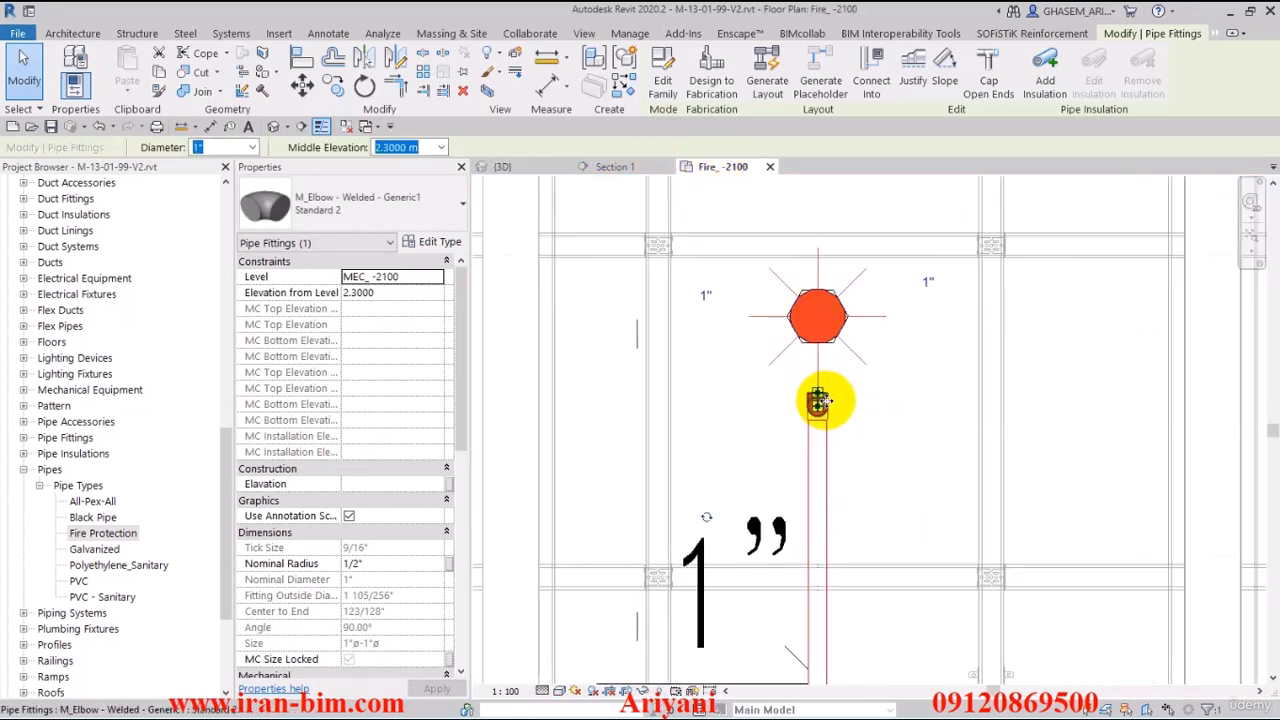
scroll(820, 402, "up", 1)
right_click(816, 400)
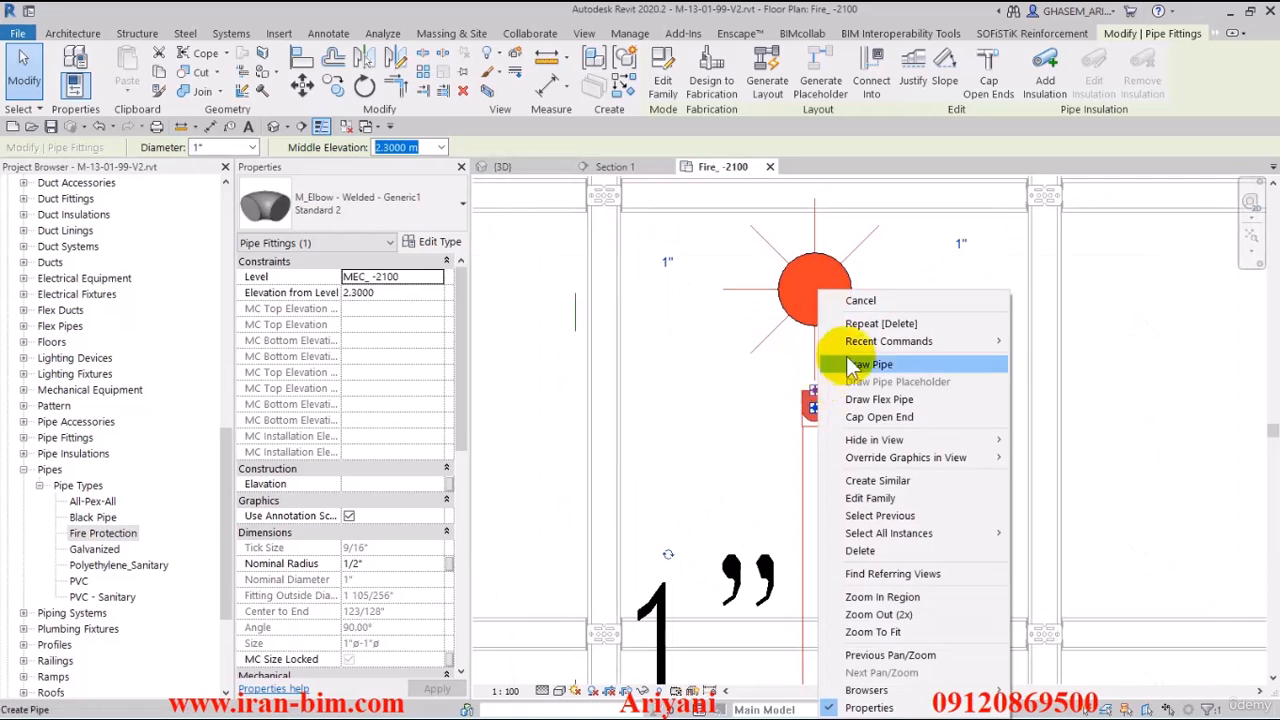
left_click(828, 360)
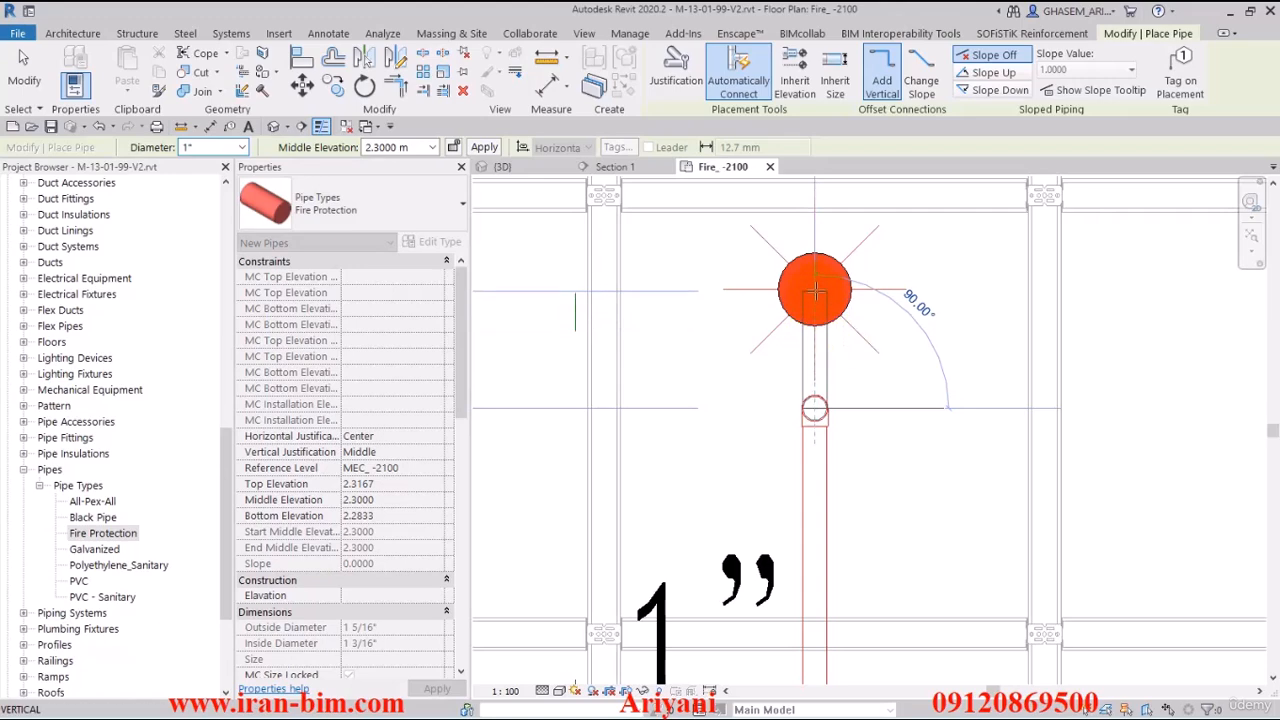
left_click(814, 349)
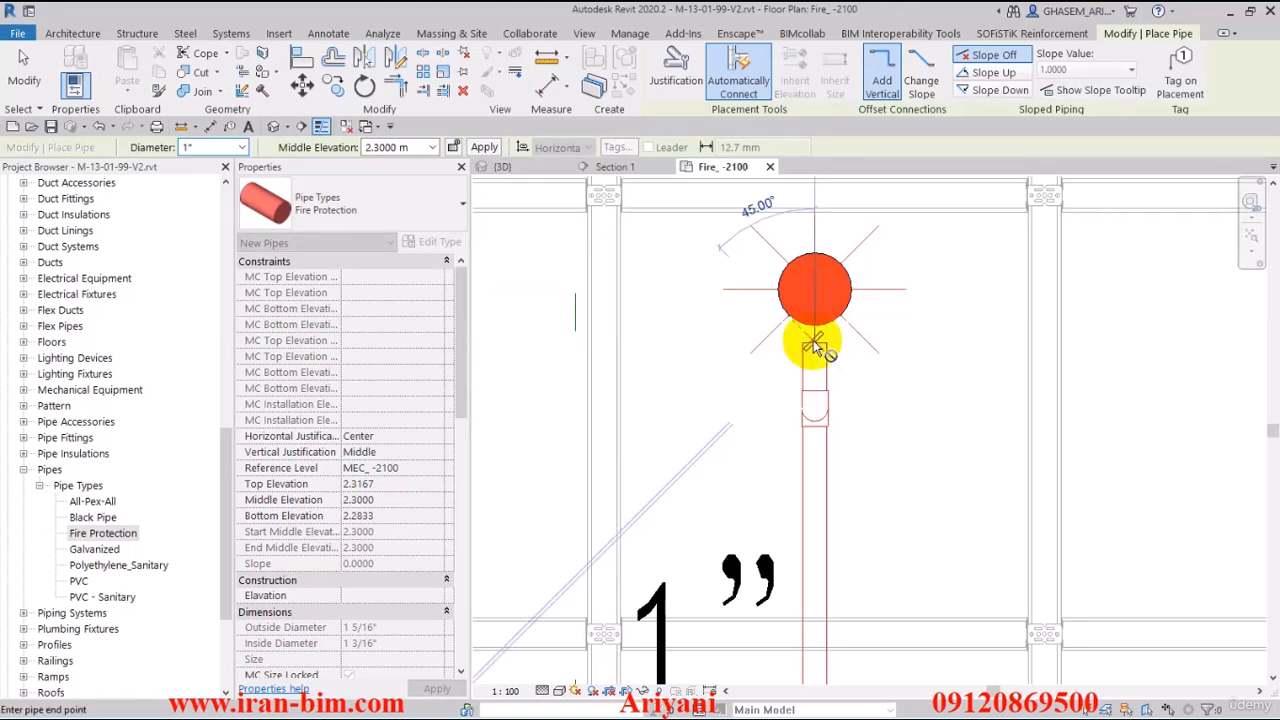
key("Escape")
key("Escape")
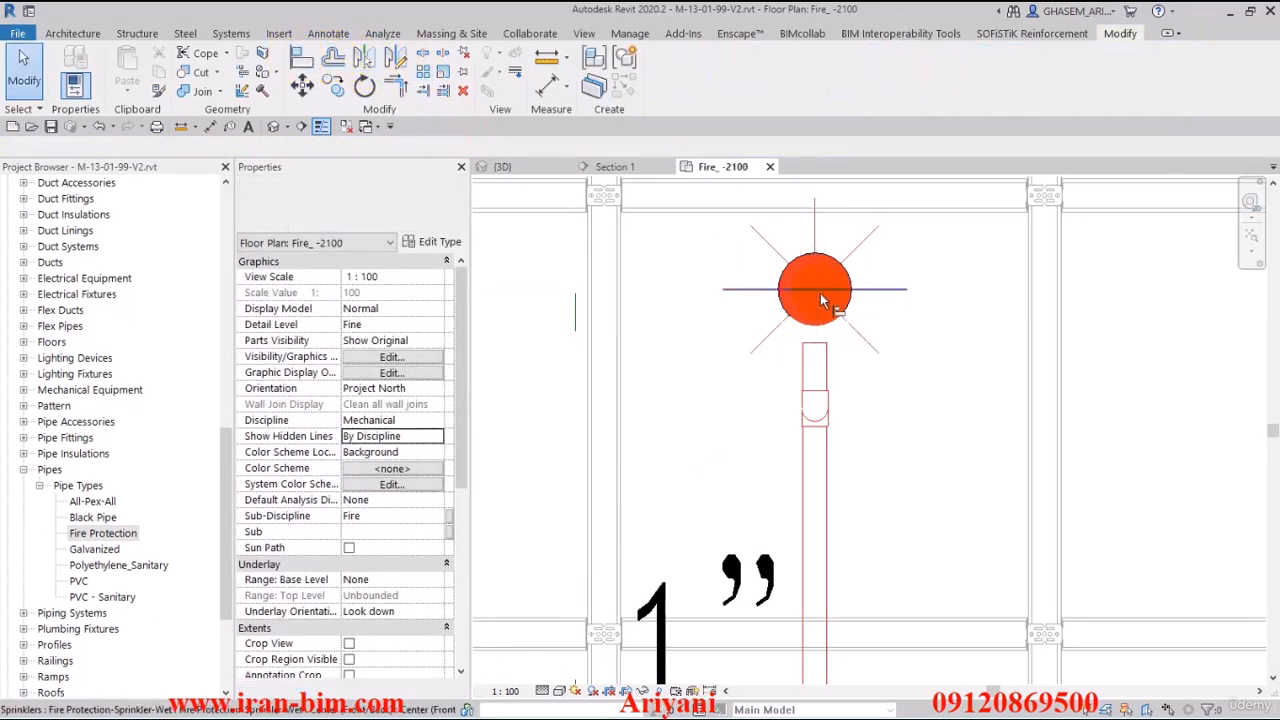
Step: Align the 1" branch pipe's centreline with the sprinkler's centre
left_click(816, 297)
left_click(820, 461)
left_click(803, 350)
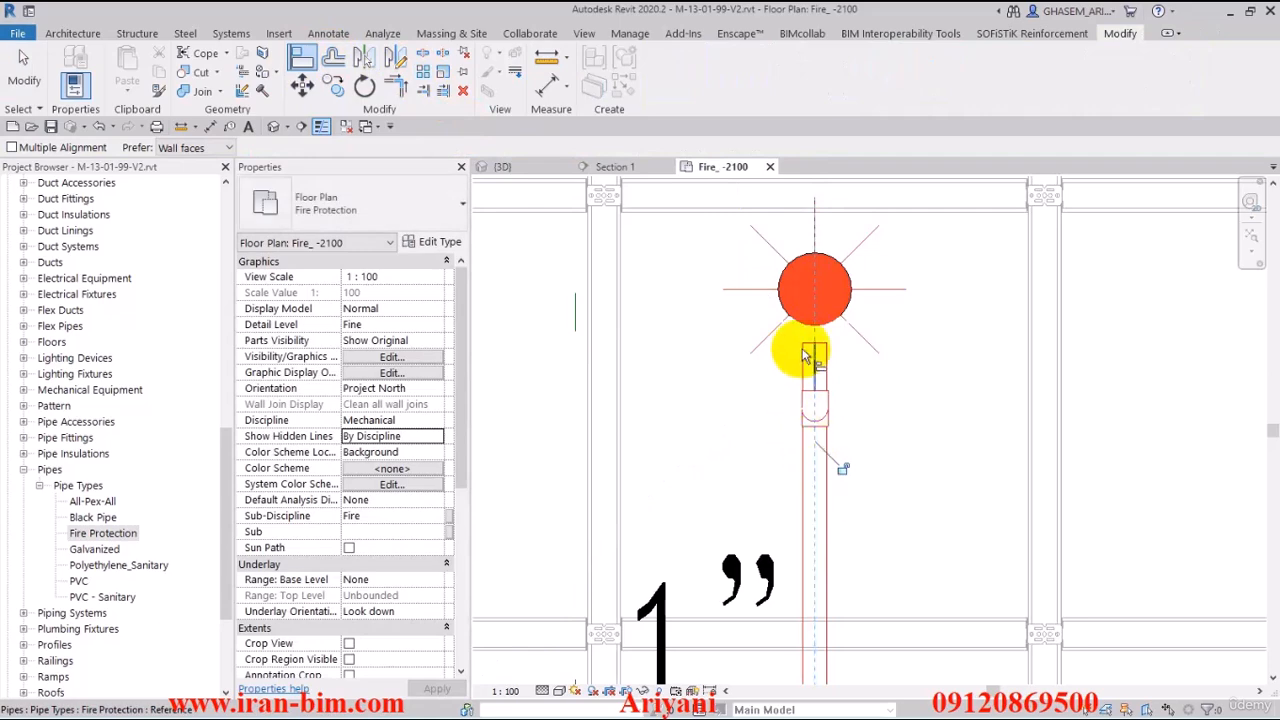
key("Escape")
Step: Draw a 1" pipe from the short pipe's open end to the sprinkler's centre, and check the connection in 3D
left_click(817, 355)
right_click(817, 348)
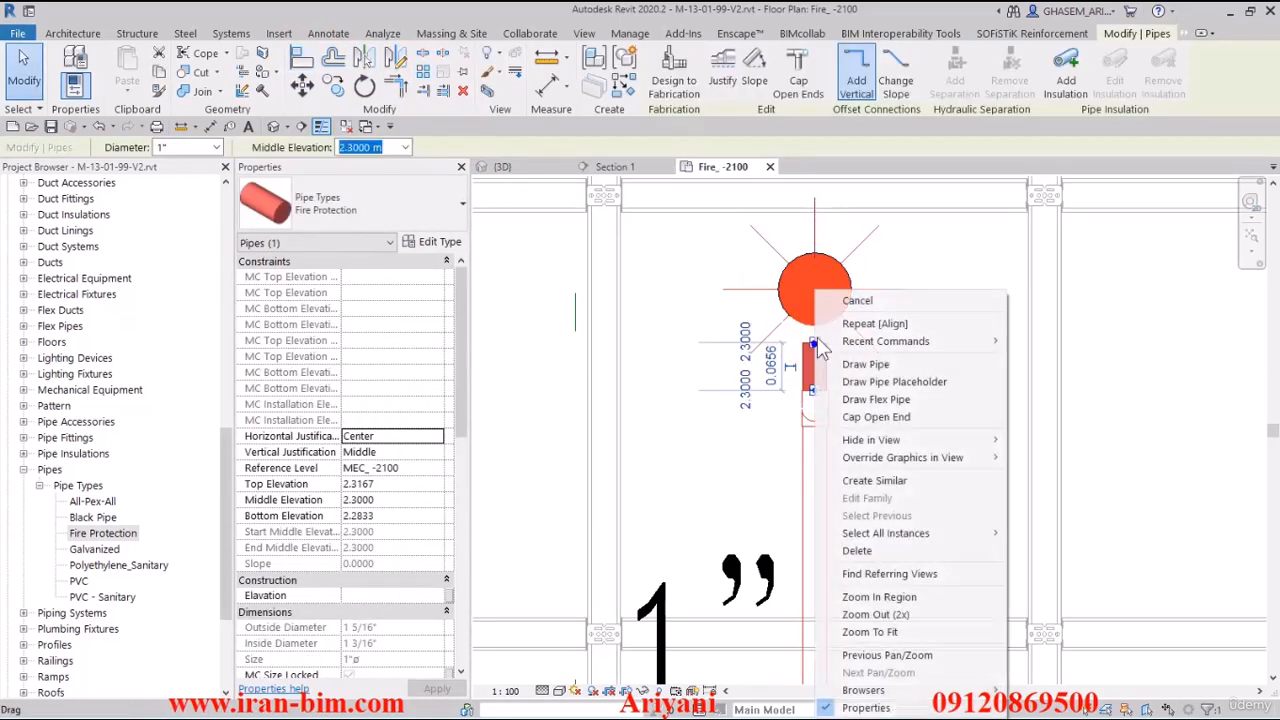
left_click(865, 364)
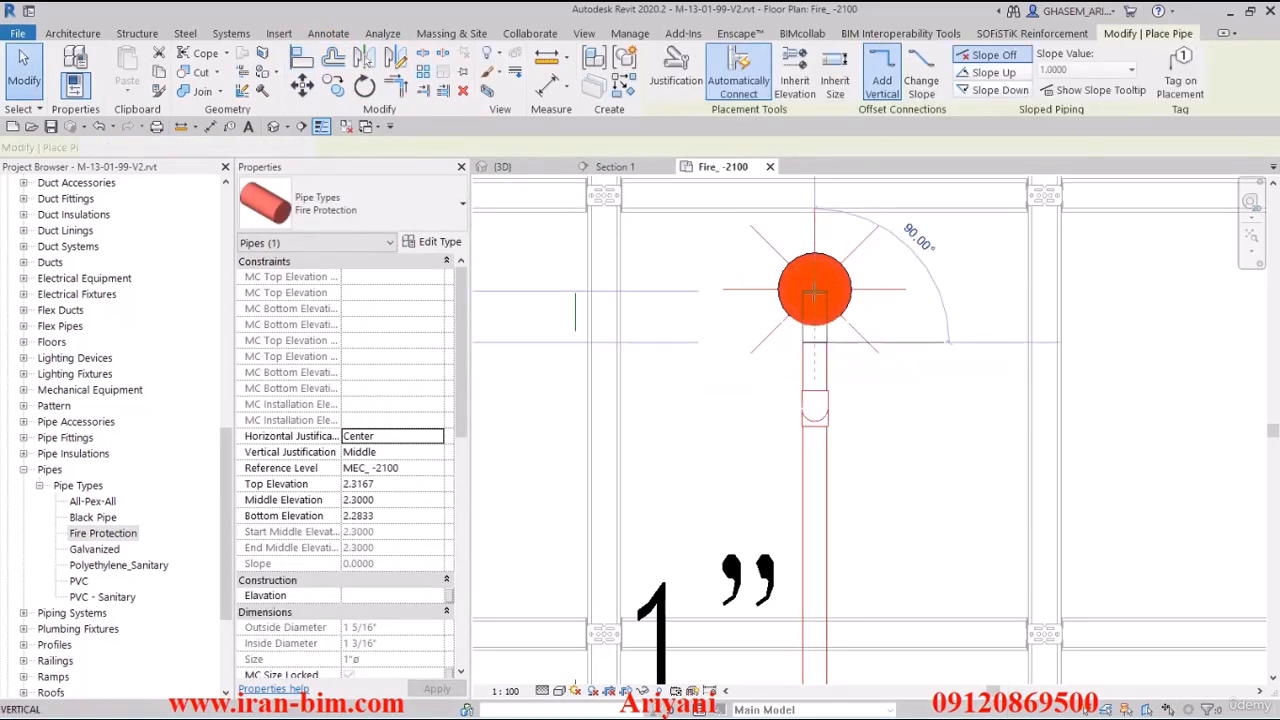
left_click(815, 290)
key("Escape")
key("Escape")
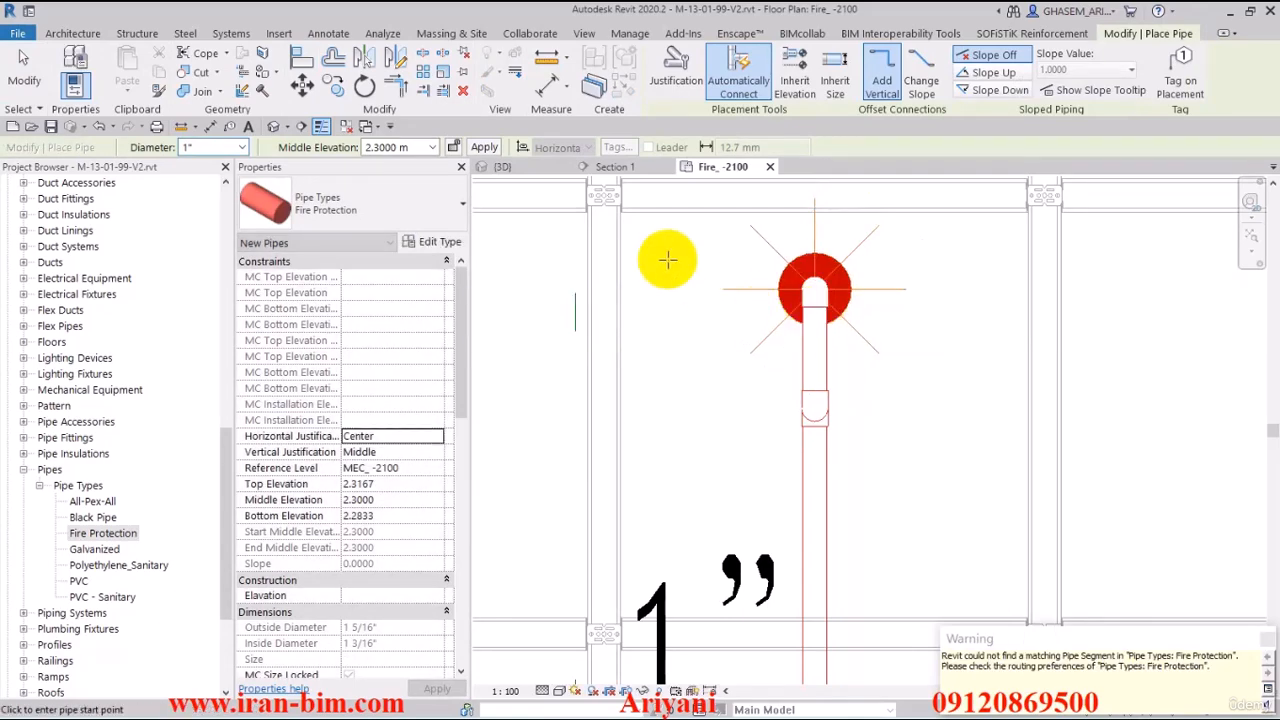
left_click(503, 166)
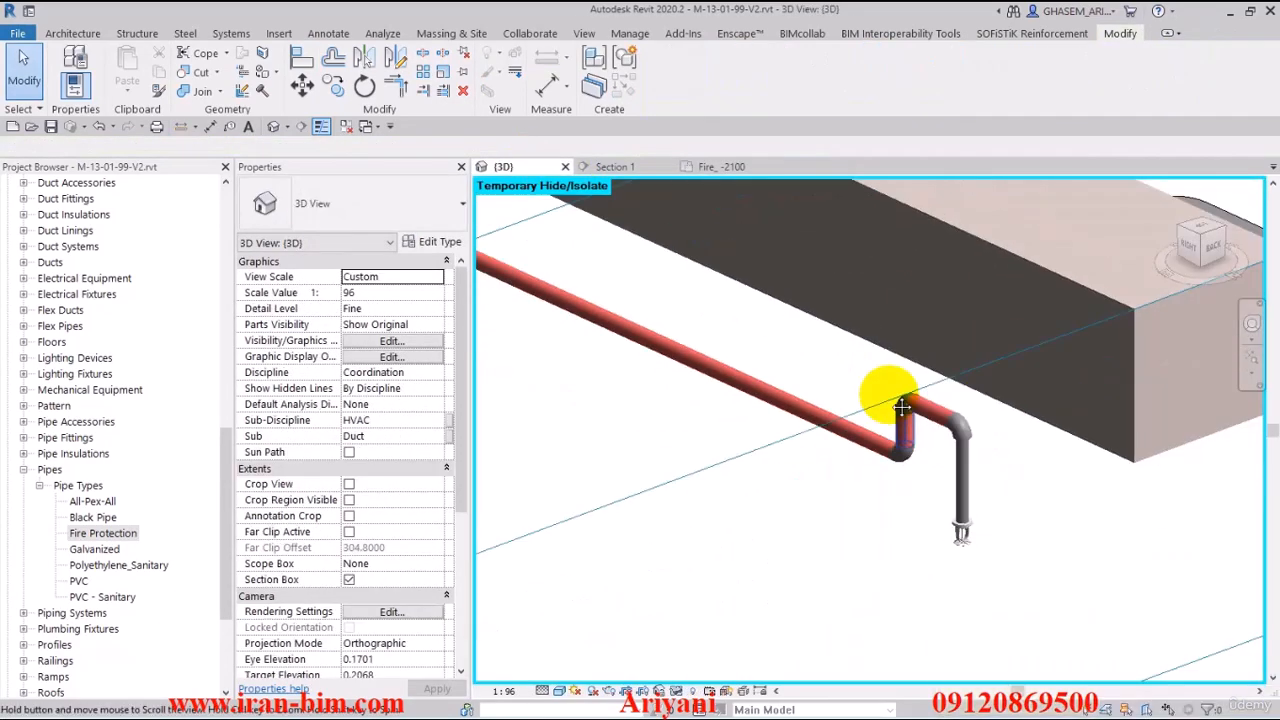
middle_click_drag(891, 366, 966, 537, "shift")
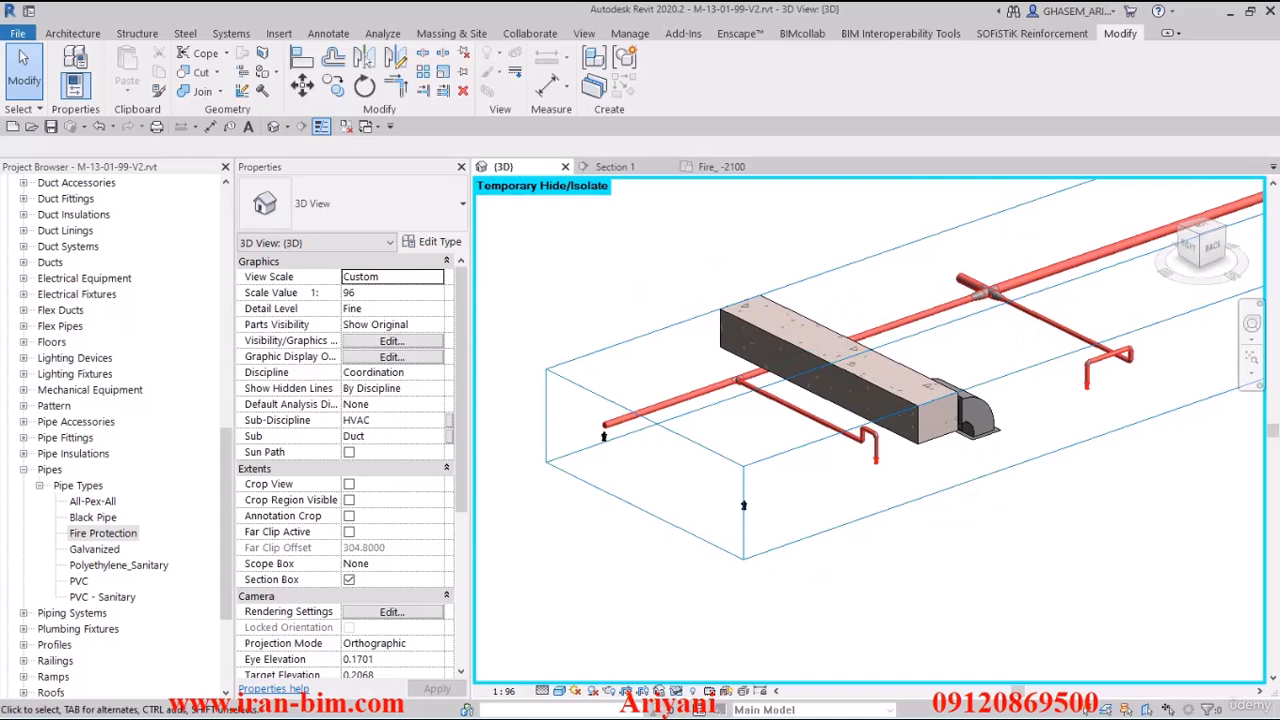
Step: Widen the 3D view's section box on both long sides, and reset the temporary hide to bring the ducts back
middle_click_drag(740, 525, 880, 405, "shift")
left_click(985, 430)
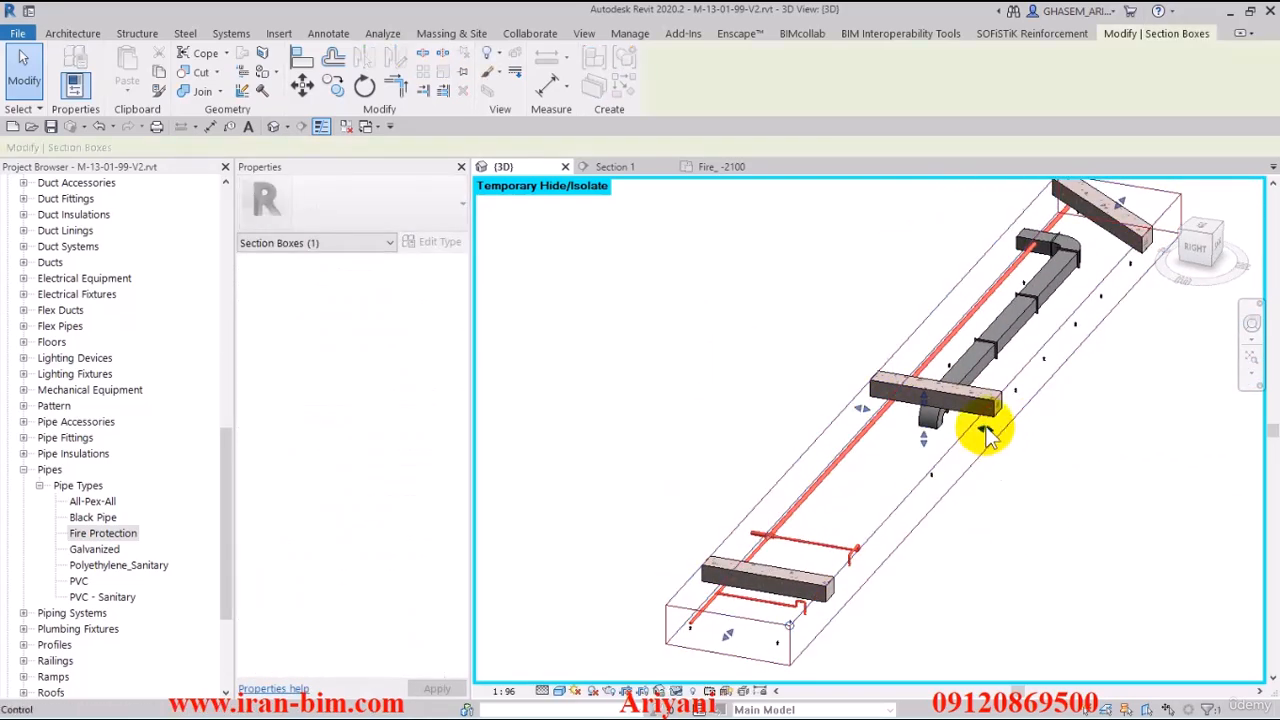
scroll(985, 428, "down", 3)
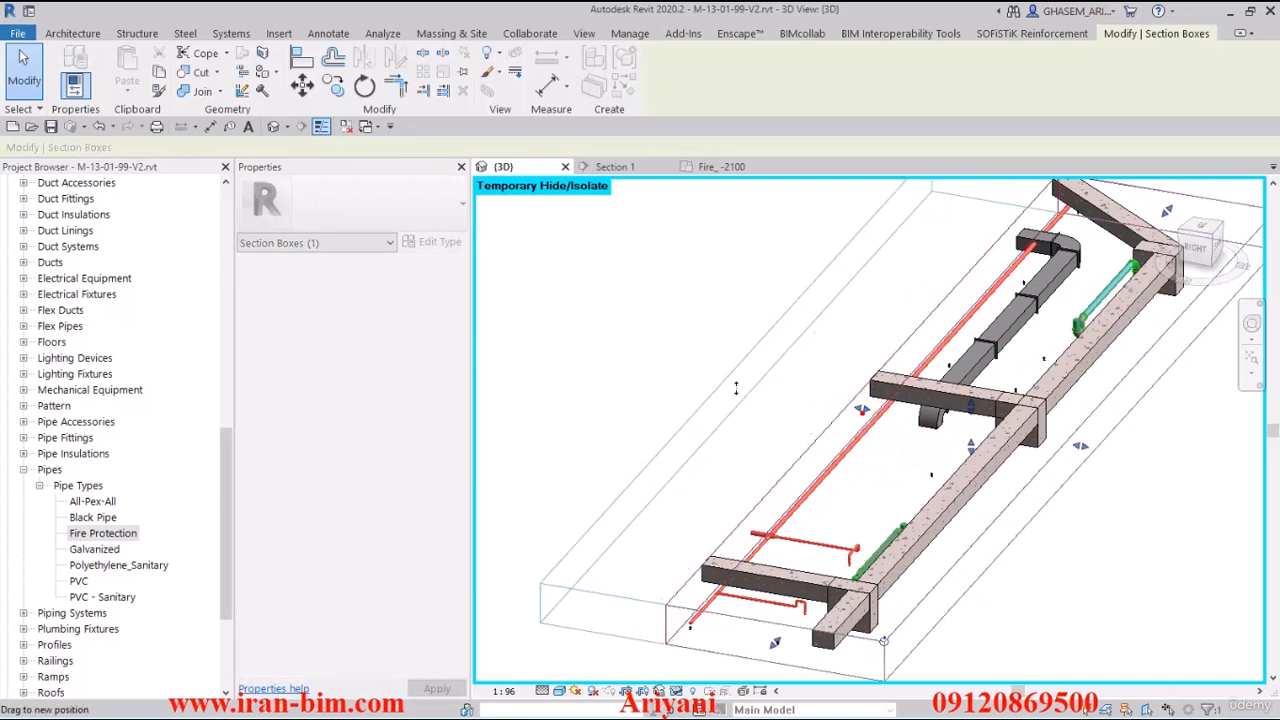
left_click(697, 665)
left_click(676, 691)
left_click(757, 674)
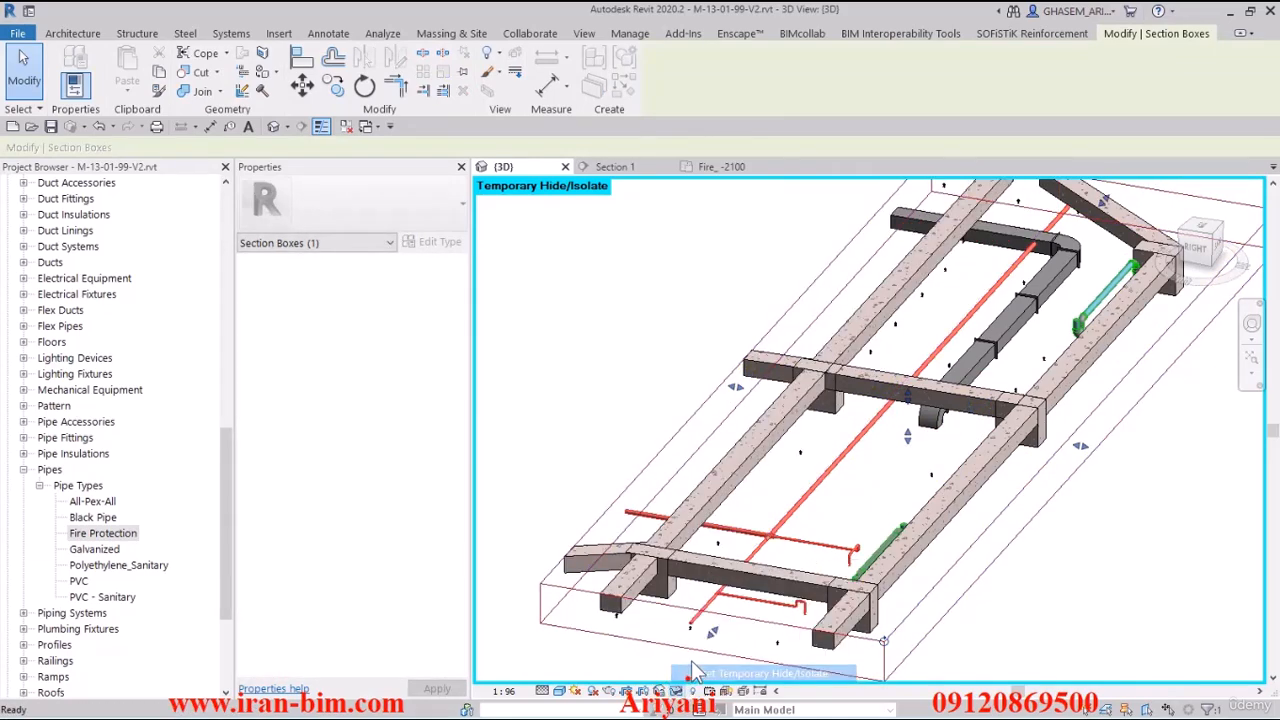
Step: Examine the copied branch's route around the duct and beams in the 3D view for conflicts
middle_click_drag(675, 577, 782, 652, "shift")
scroll(778, 650, "up", 4)
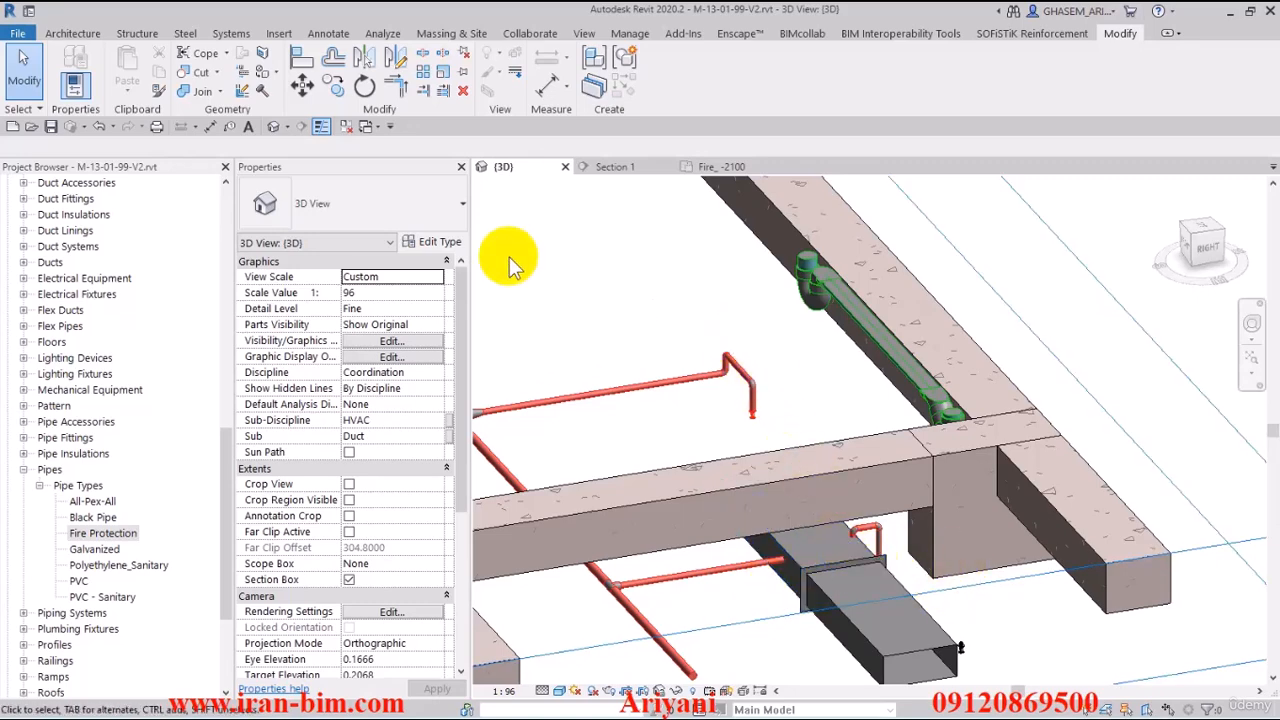
scroll(565, 322, "down", 2)
middle_click_drag(682, 414, 814, 380)
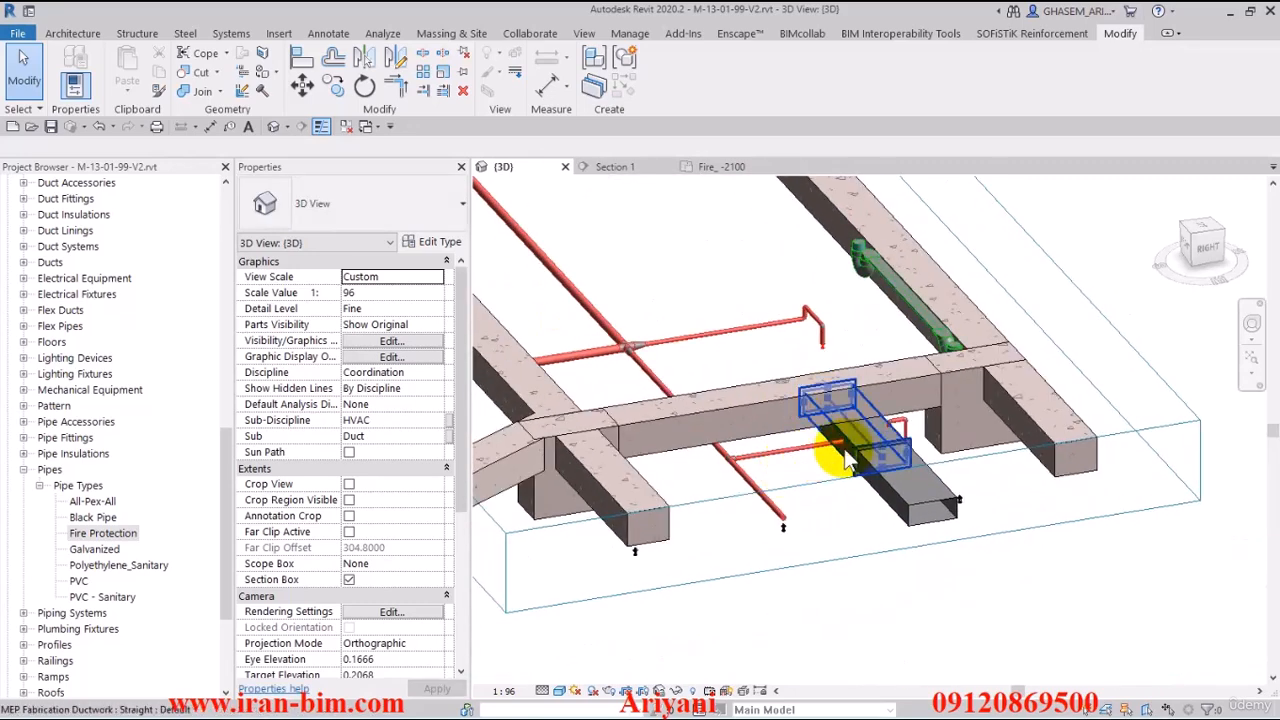
scroll(848, 462, "down", 2)
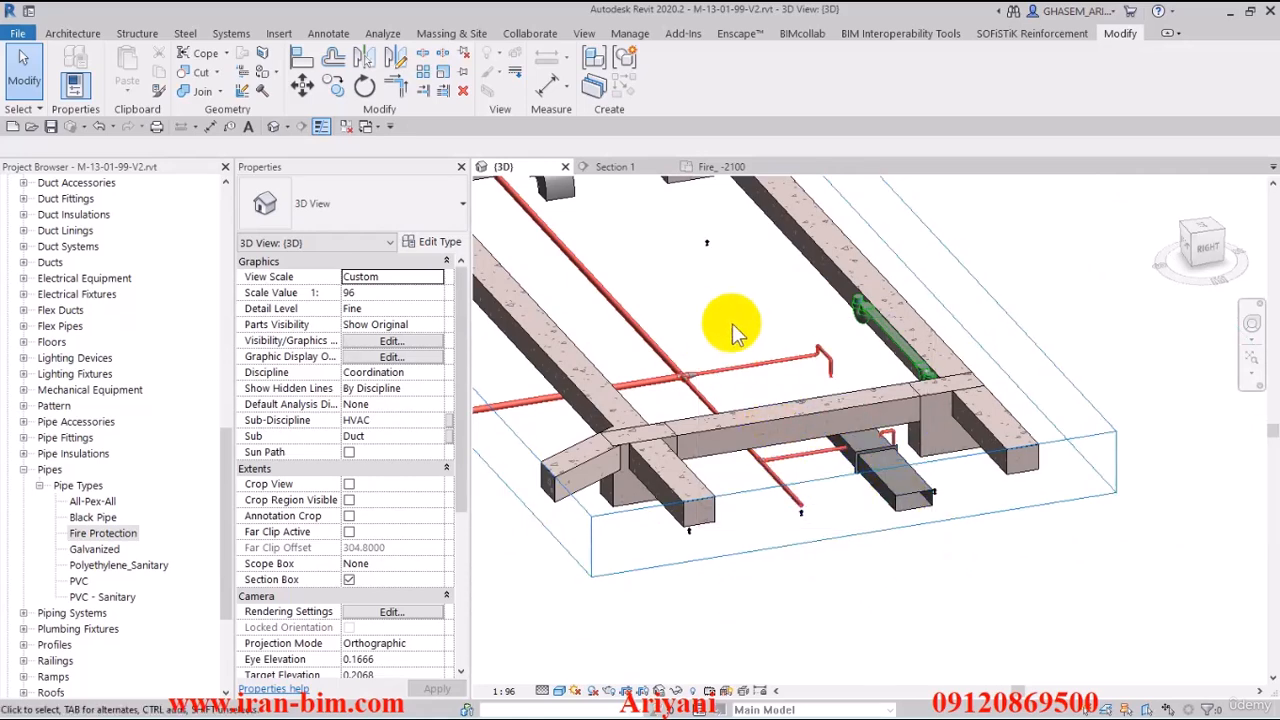
middle_click_drag(730, 291, 761, 319)
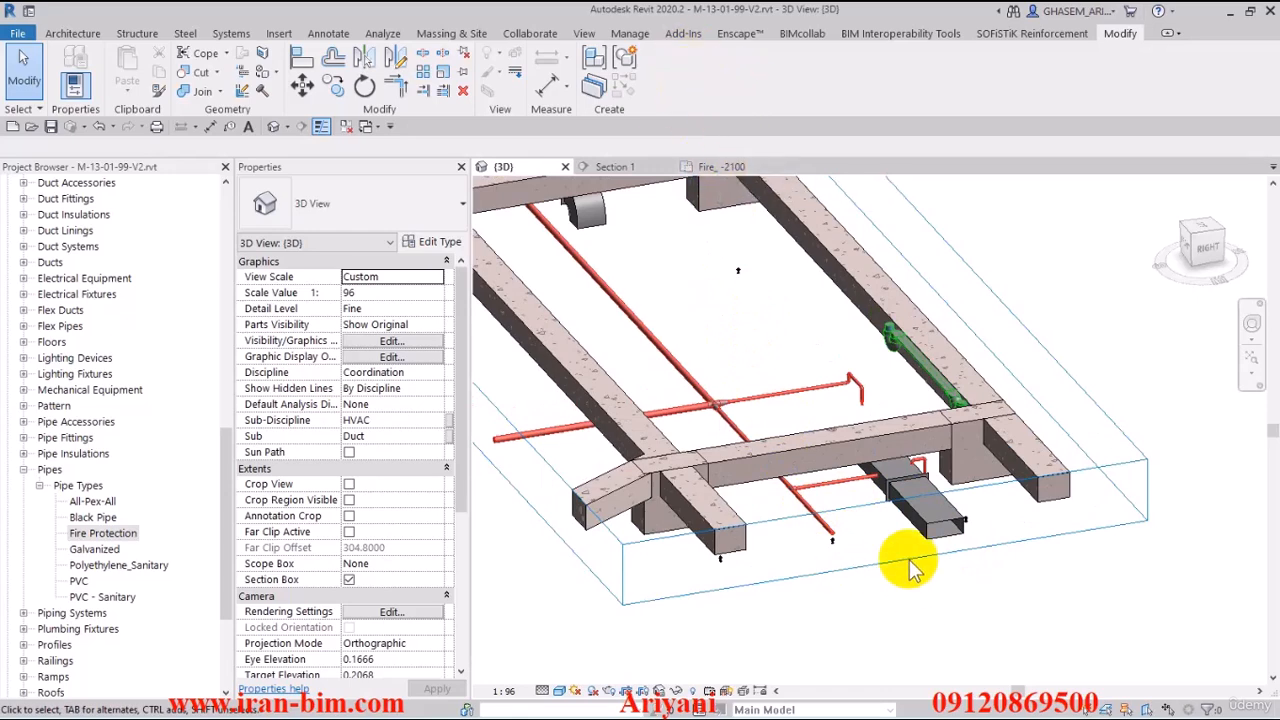
Step: Select the copied sprinkler branch's pipes and fittings, the main pipe, and the duct run the branch crosses
scroll(868, 478, "up", 3)
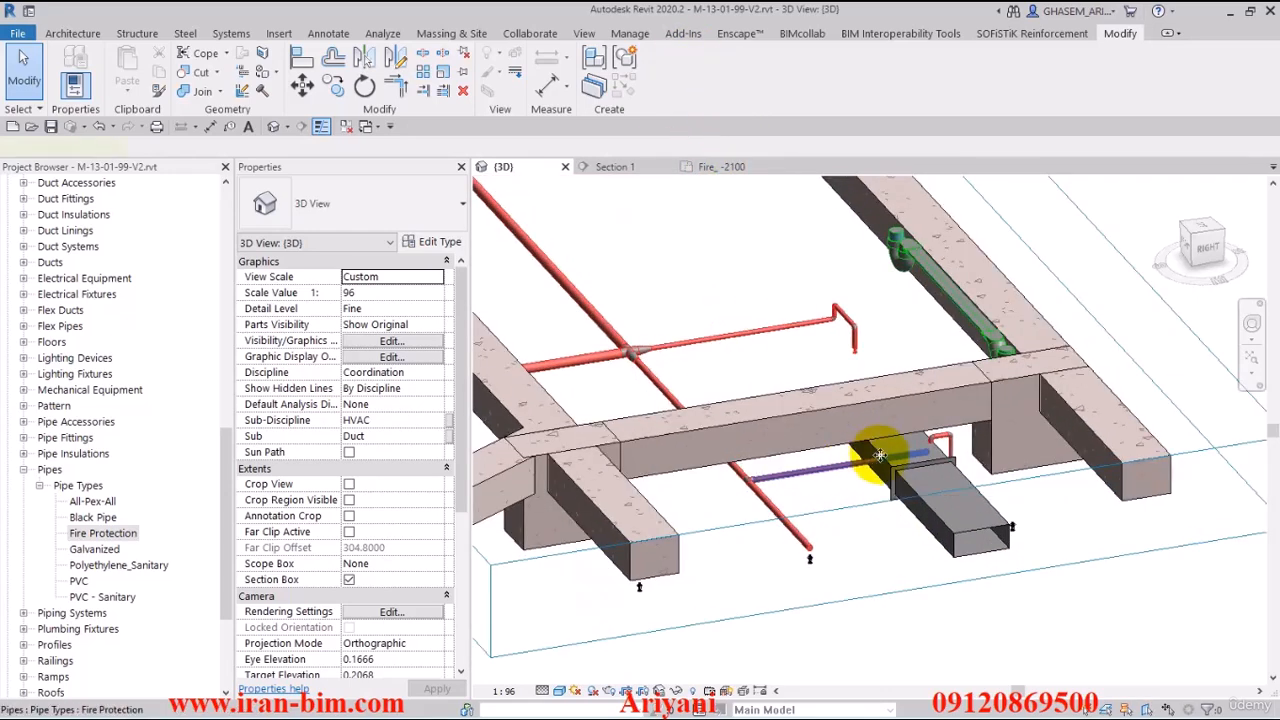
left_click(880, 456)
left_click(735, 493, "ctrl")
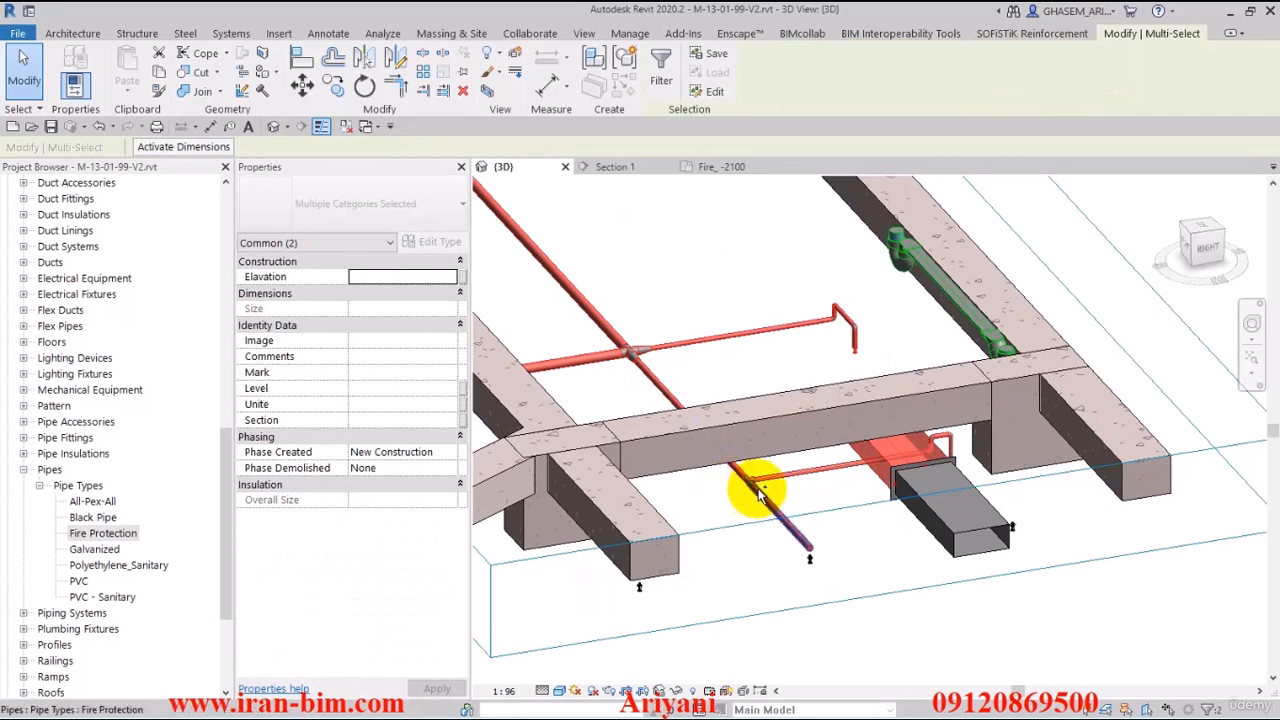
scroll(760, 493, "up", 4)
left_click(832, 506, "ctrl")
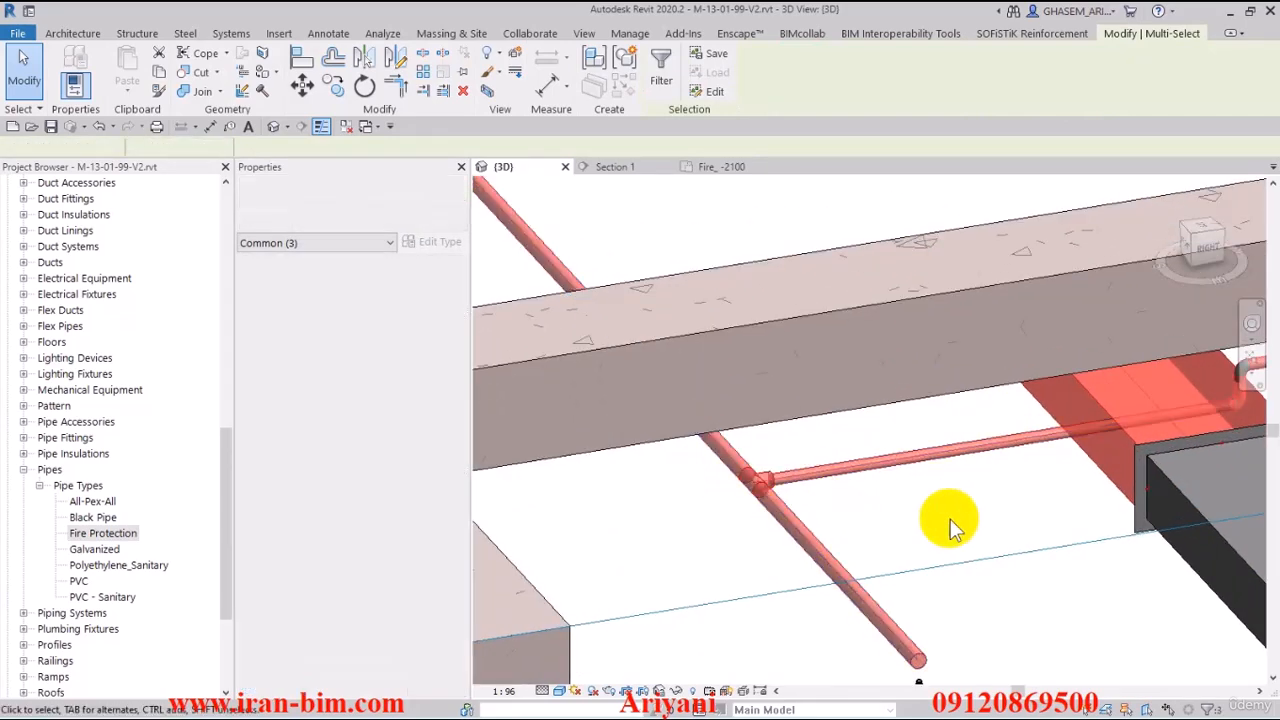
middle_click_drag(953, 527, 849, 509)
left_click(955, 520, "ctrl")
left_click(955, 522, "ctrl")
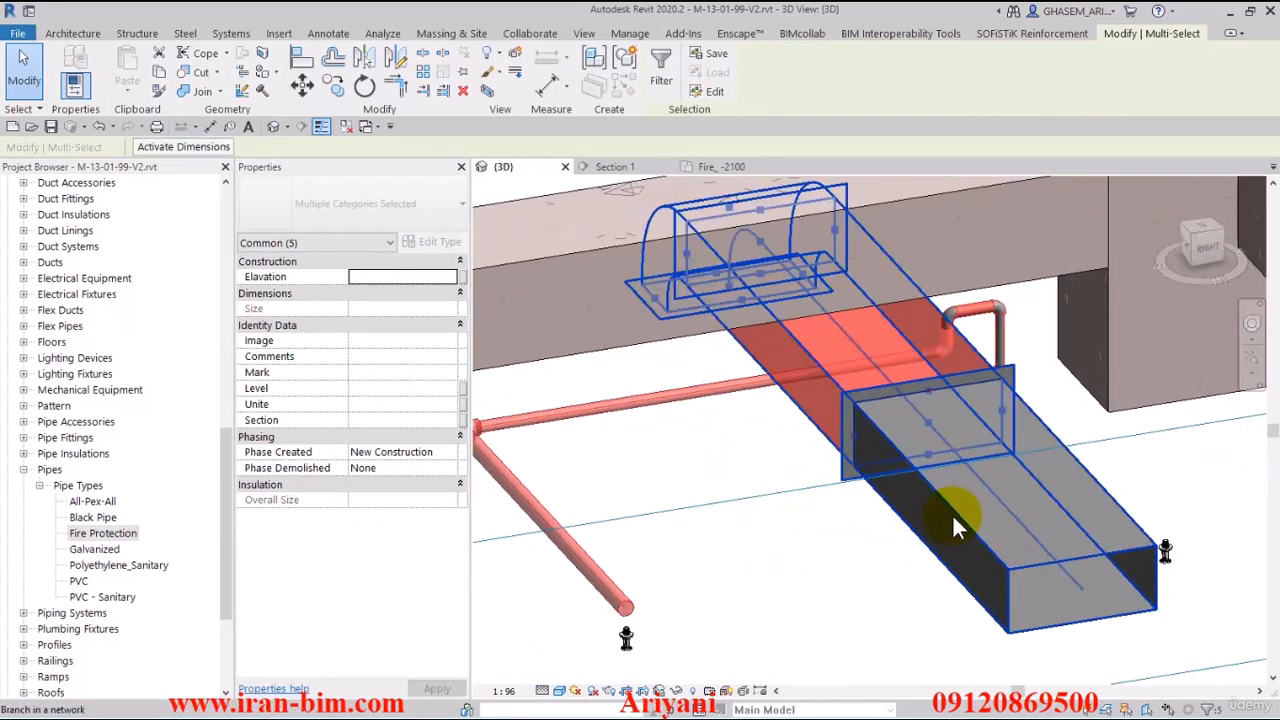
left_click(924, 518, "ctrl")
scroll(809, 497, "down", 3)
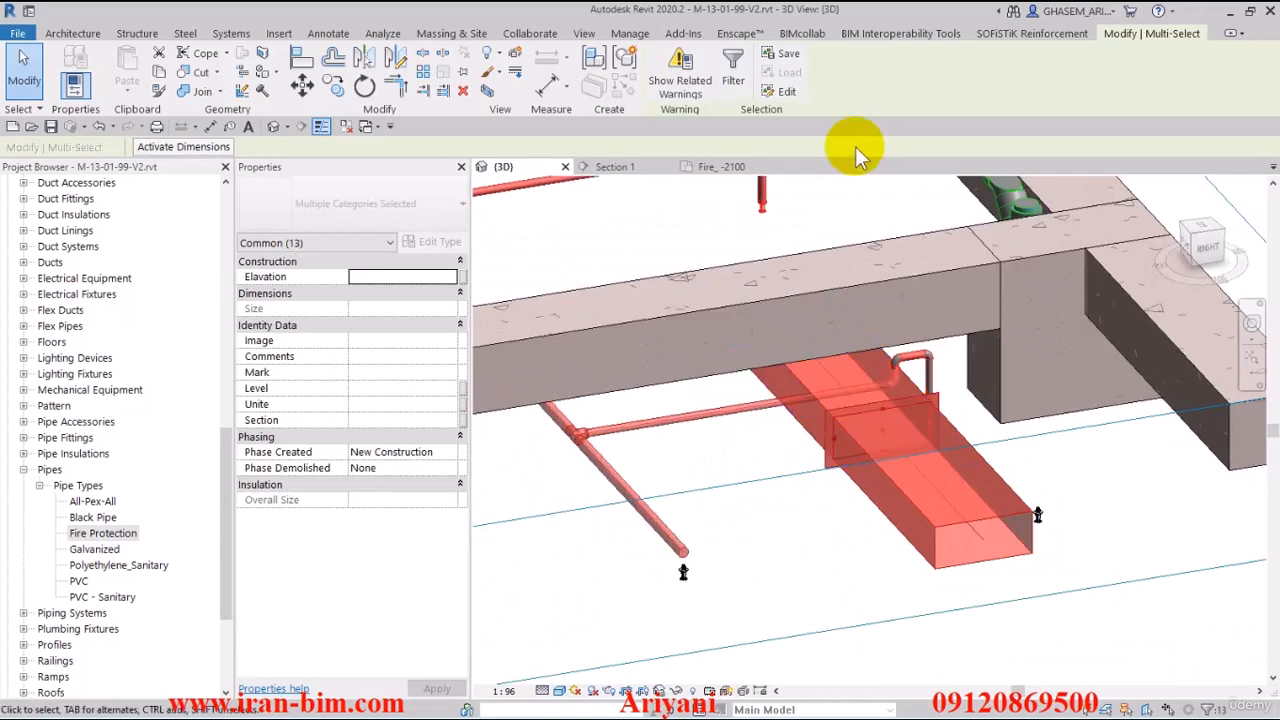
Step: Open the interference check to review the Current Selection categories in both lists, close it without running, and clear the selection
left_click(536, 35)
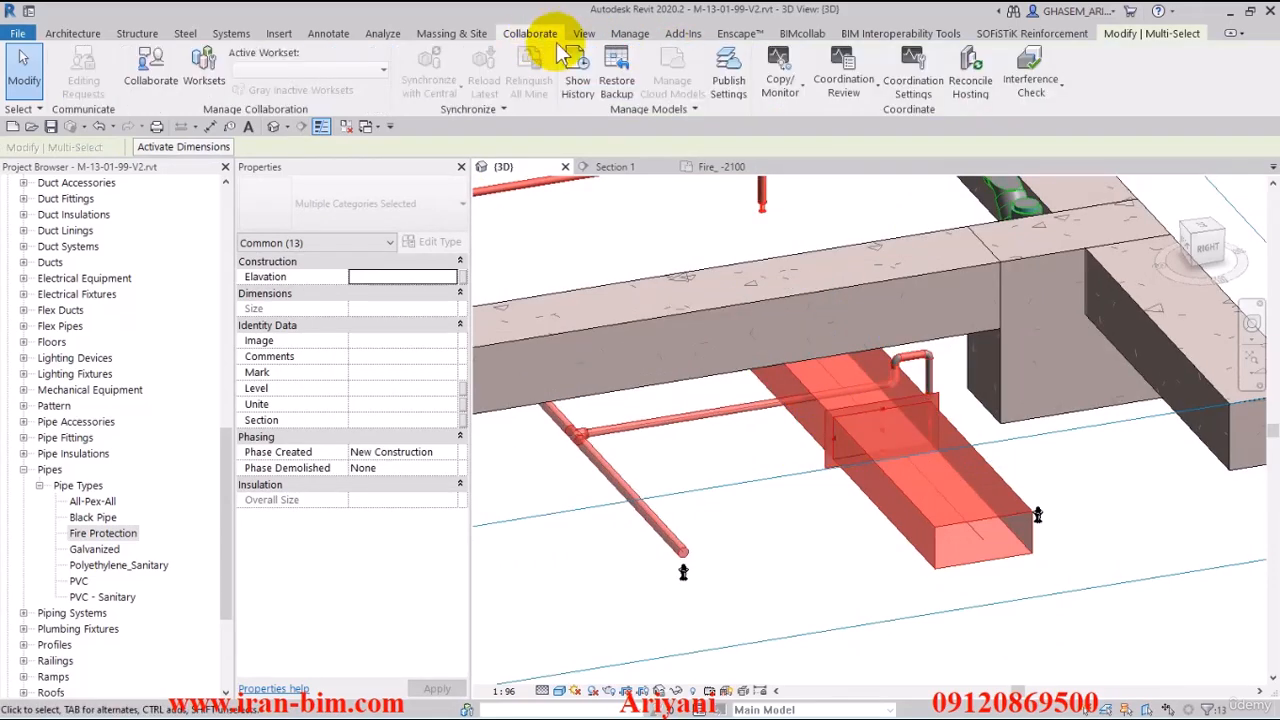
left_click(1040, 86)
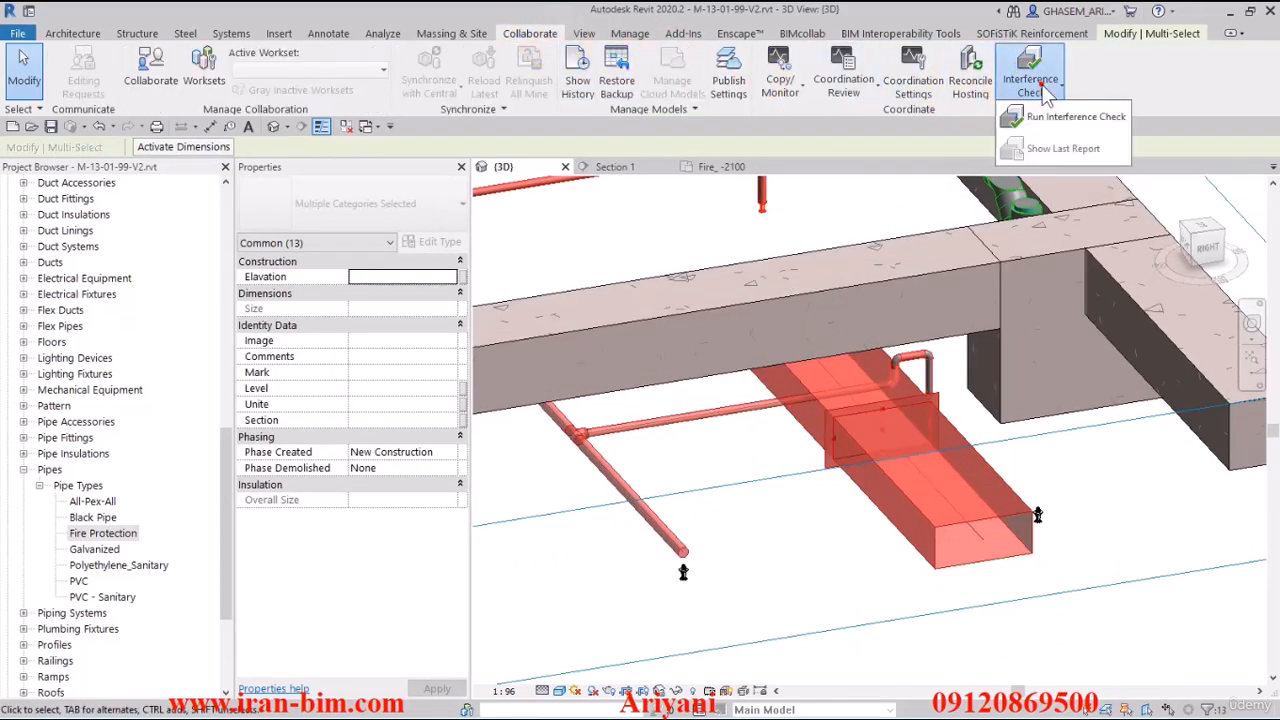
left_click(1088, 117)
left_click_drag(520, 126, 235, 95)
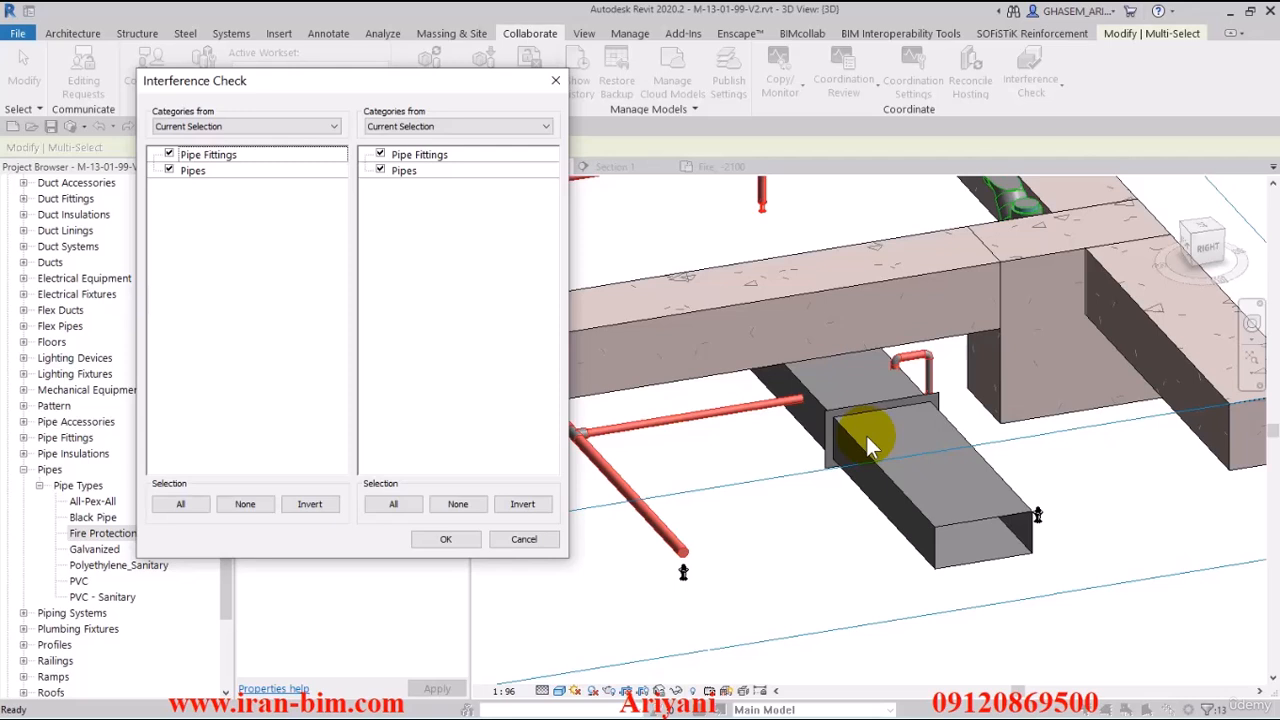
left_click(530, 542)
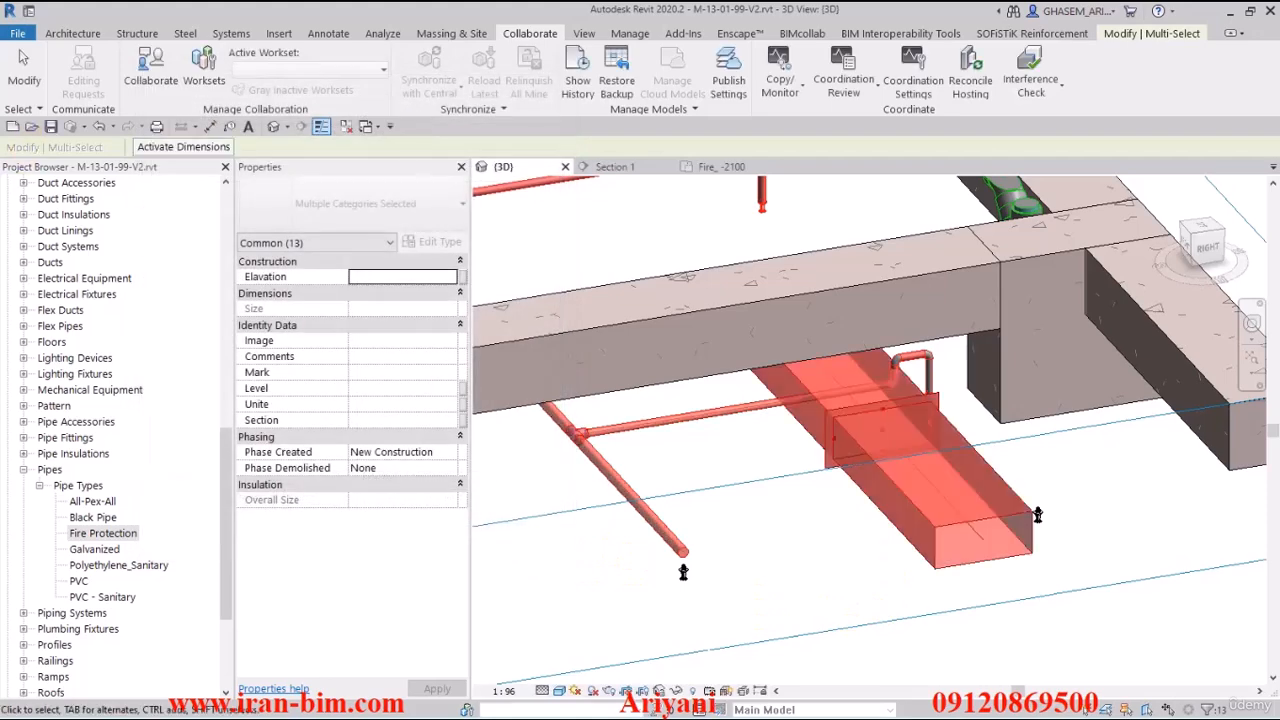
left_click(24, 70)
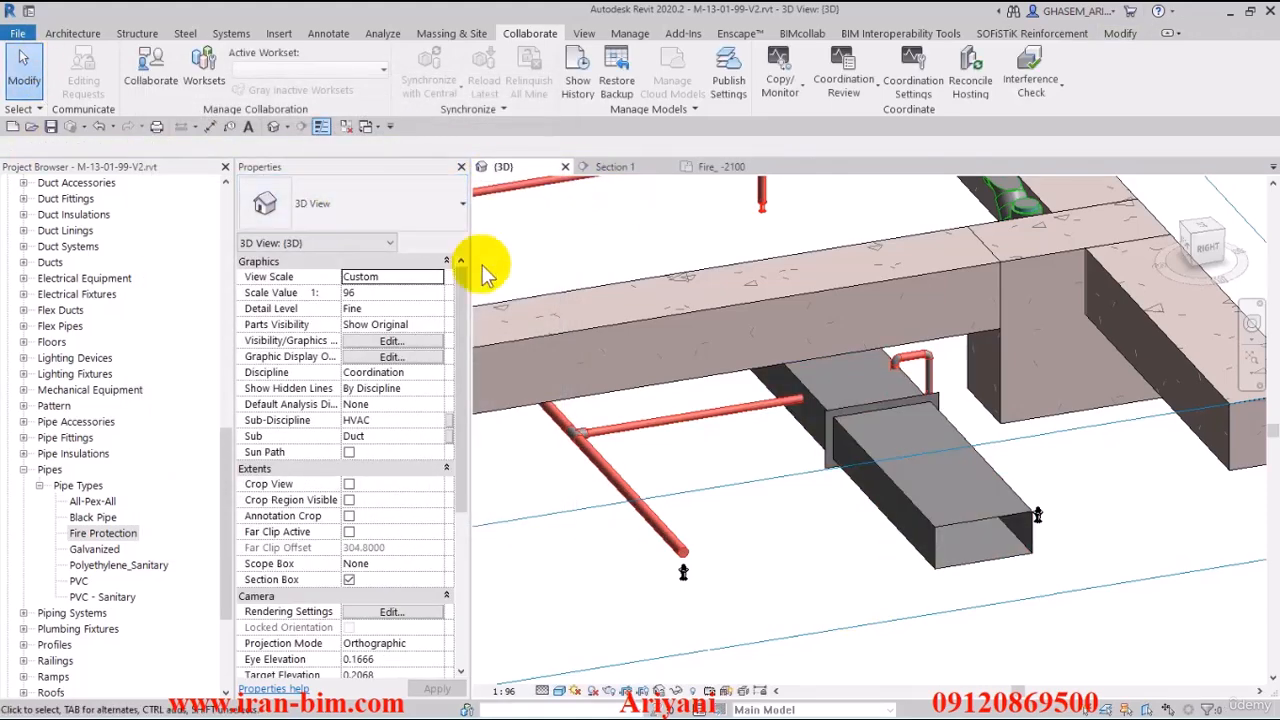
Step: Turn off the 3D view's section box
scroll(845, 405, "down", 8)
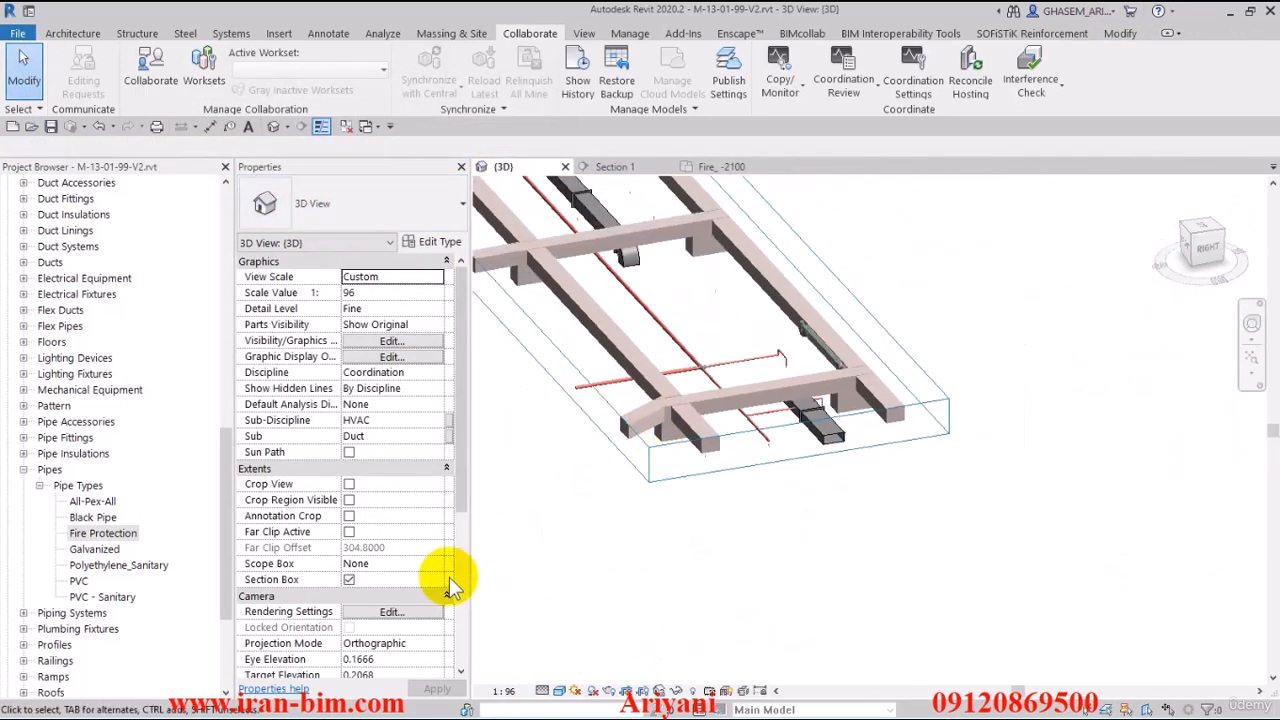
left_click(349, 580)
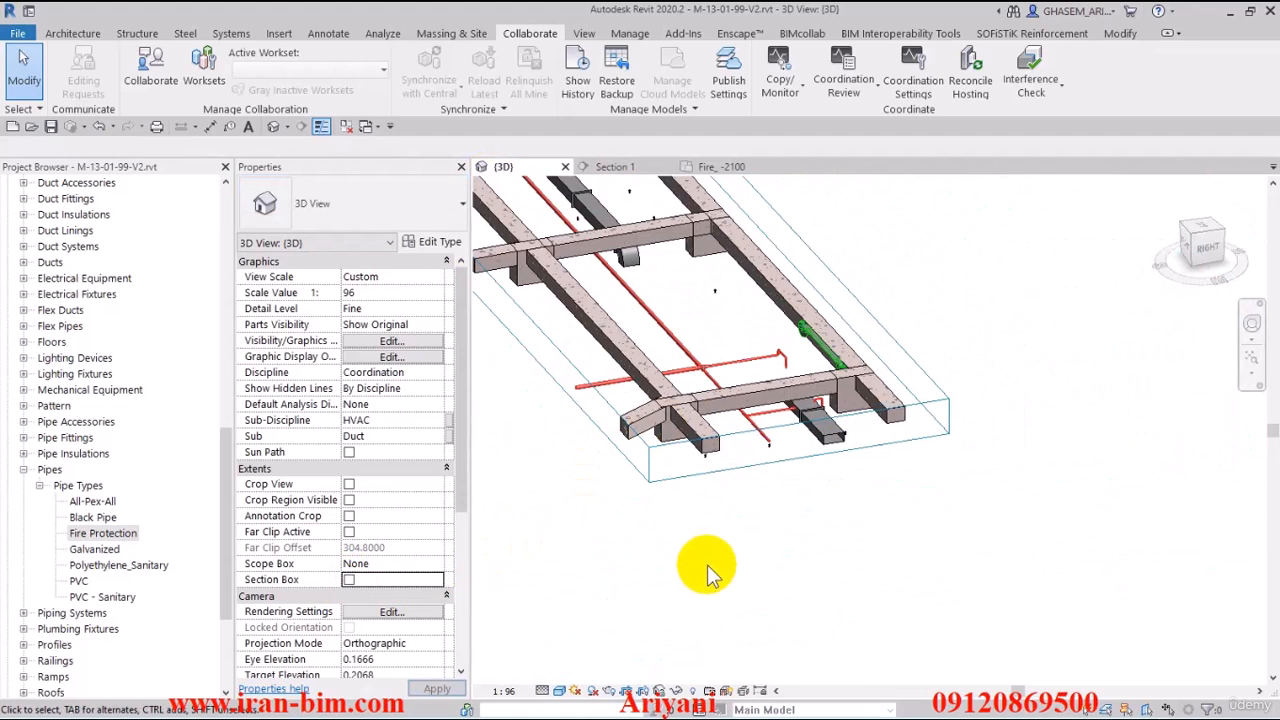